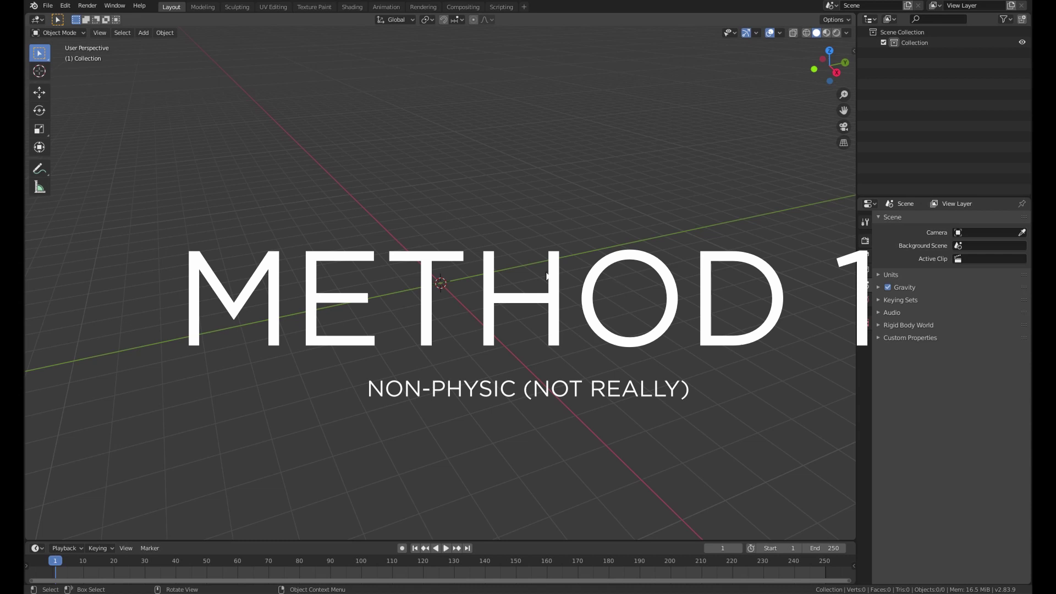
Step: Add a plane and rotate it 90° around Y so it stands upright at the origin
key("shift+a")
mouse_move(546, 276)
left_click(616, 274)
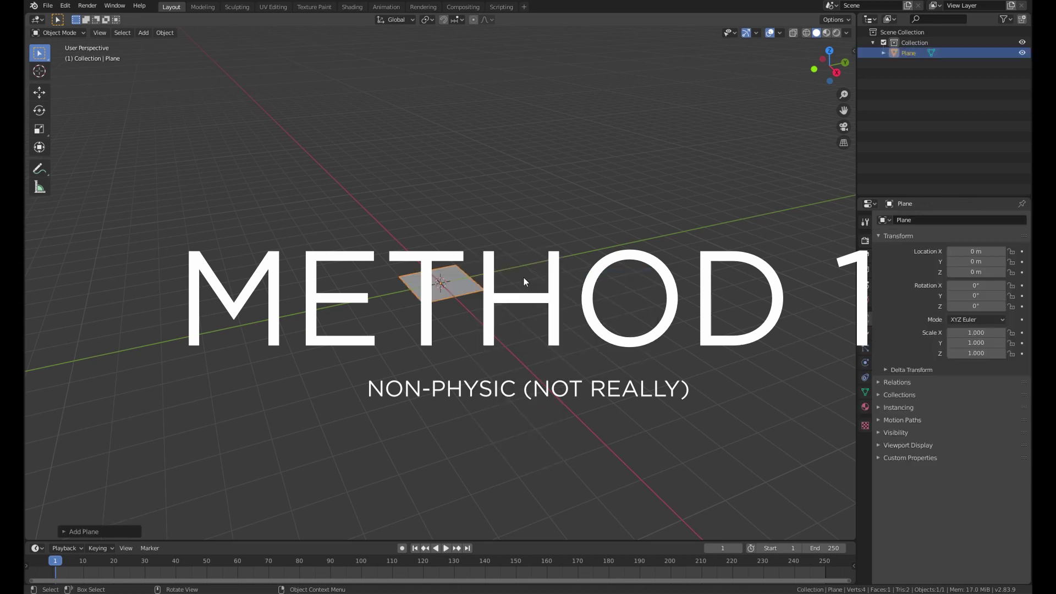
middle_click_drag(494, 283, 452, 296)
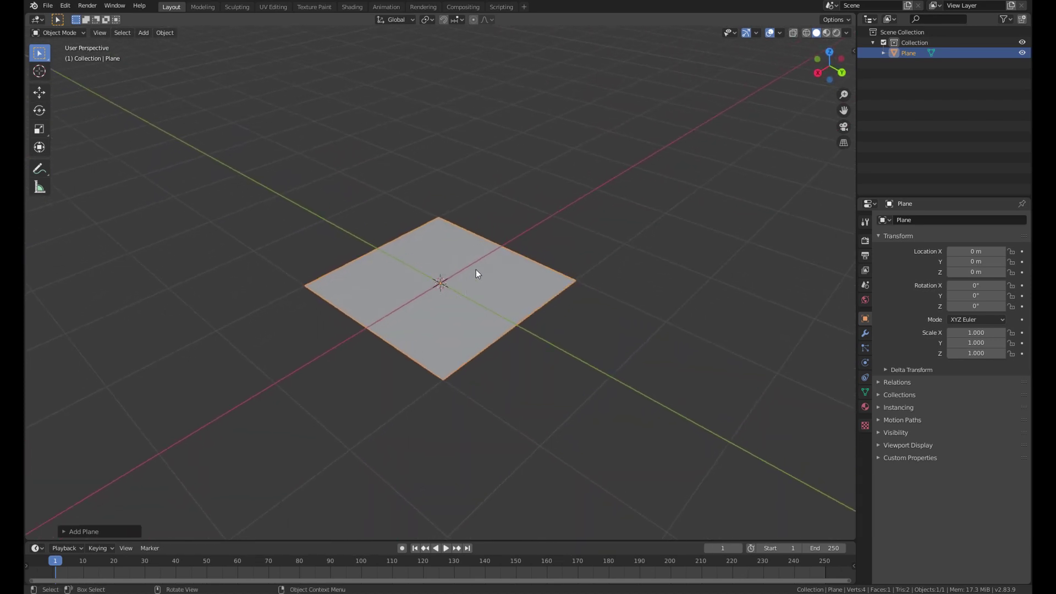
type("rz")
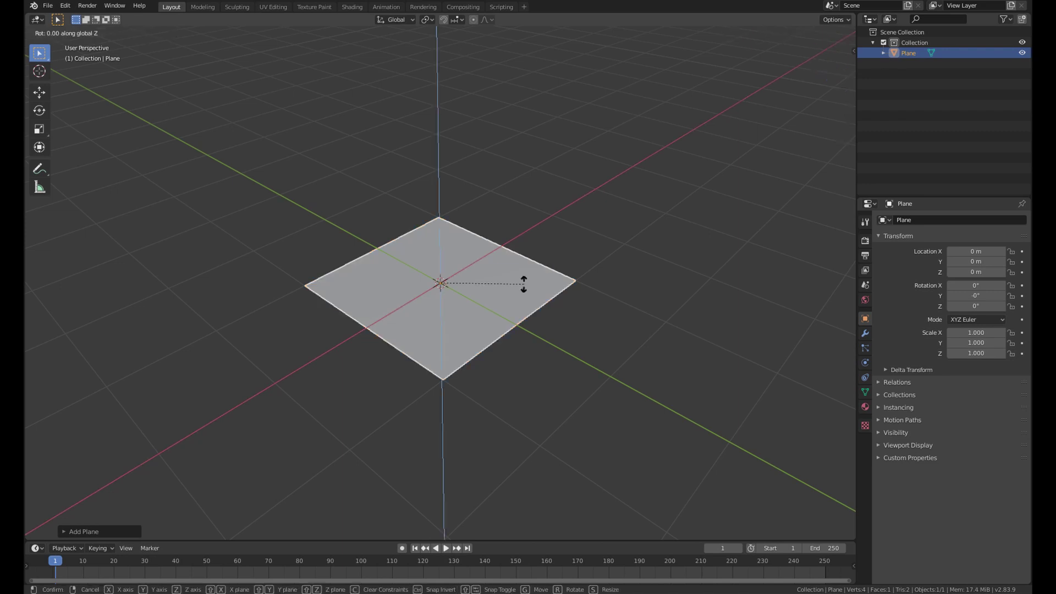
type("z9y")
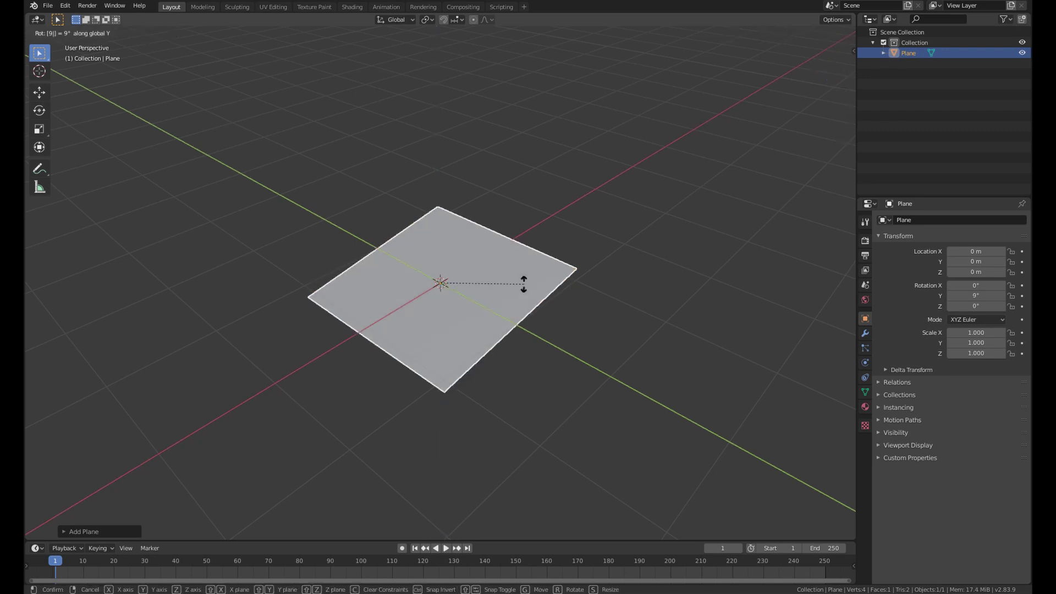
type("0")
key("Return")
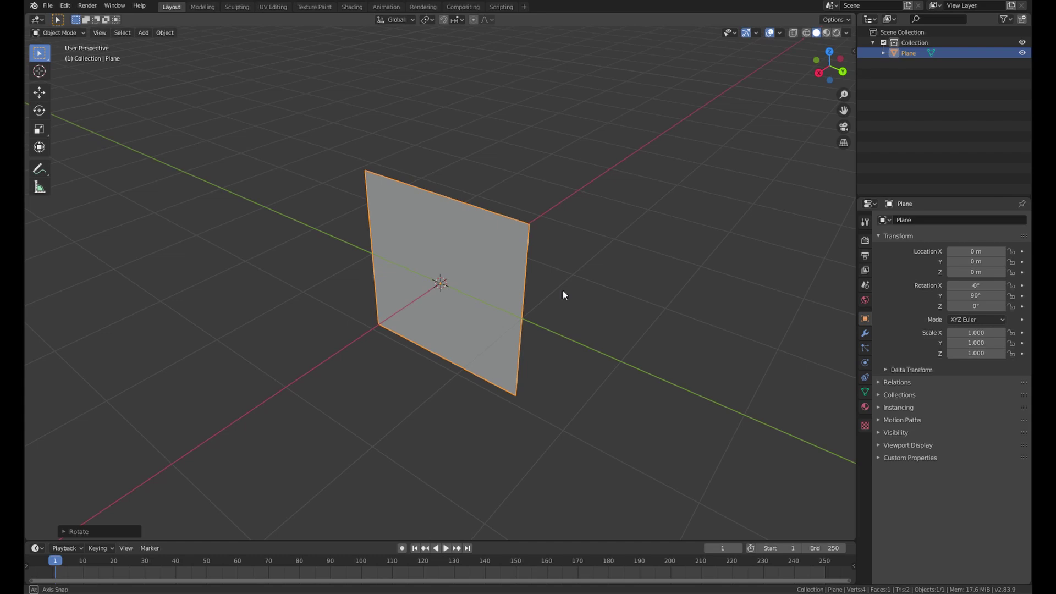
Step: In Edit Mode, add 31 evenly spaced vertical loop cuts across the plane
middle_click_drag(562, 291, 511, 313)
key("Tab")
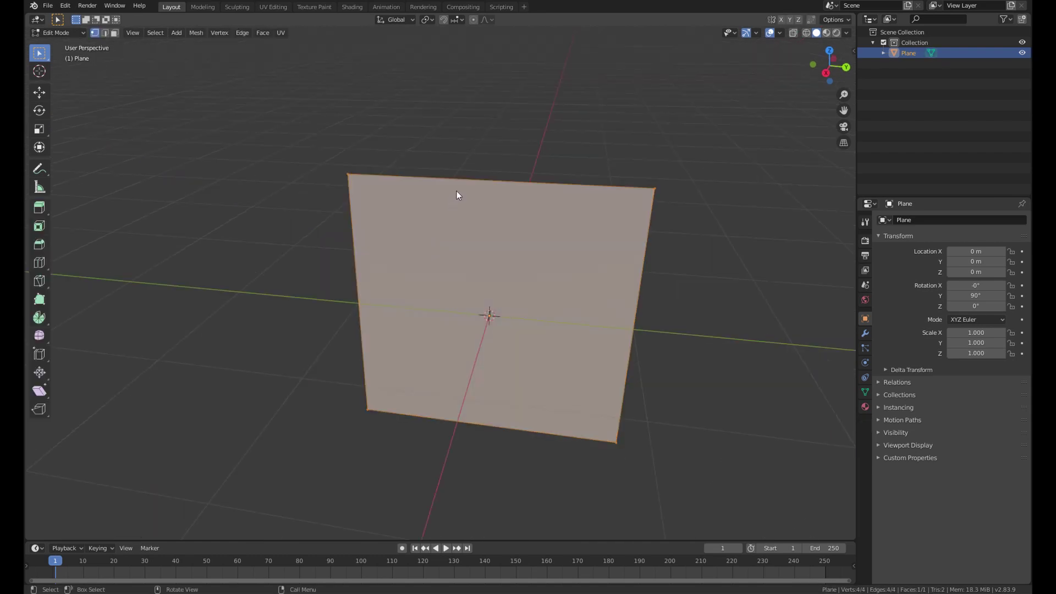
key("ctrl+r")
scroll(456, 185, "up", 17)
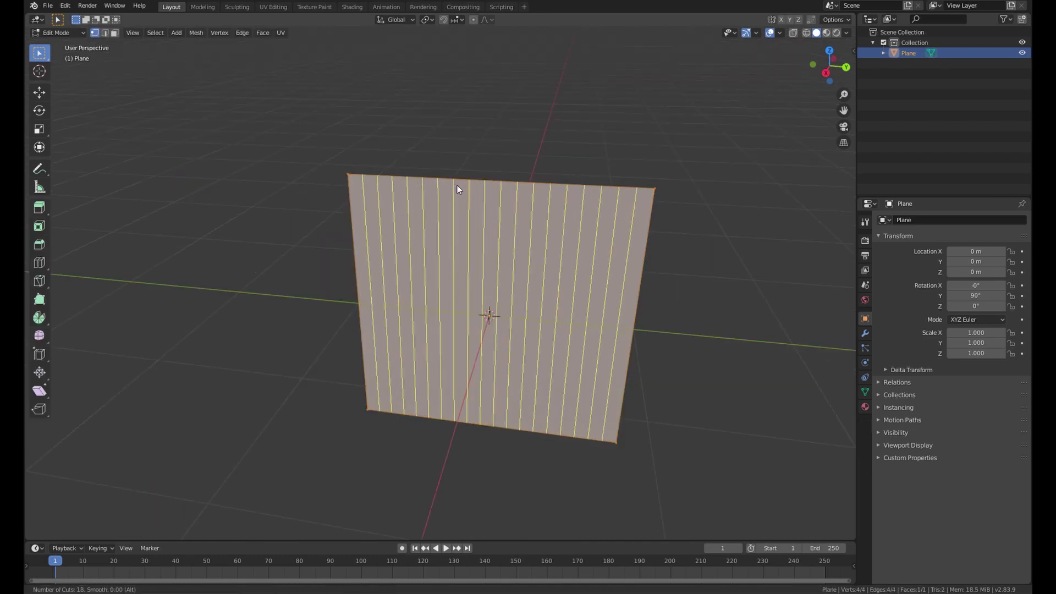
scroll(457, 184, "up", 13)
left_click(457, 184)
left_click(456, 185)
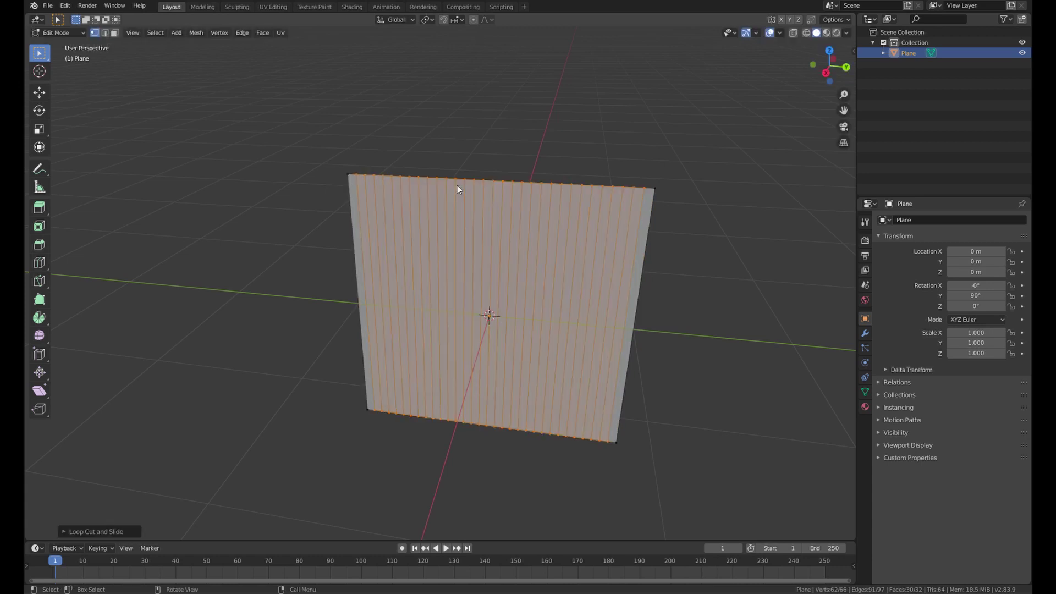
Step: Select all the vertical edges, then checker-deselect to keep every other one
left_click(116, 82)
left_click(105, 33)
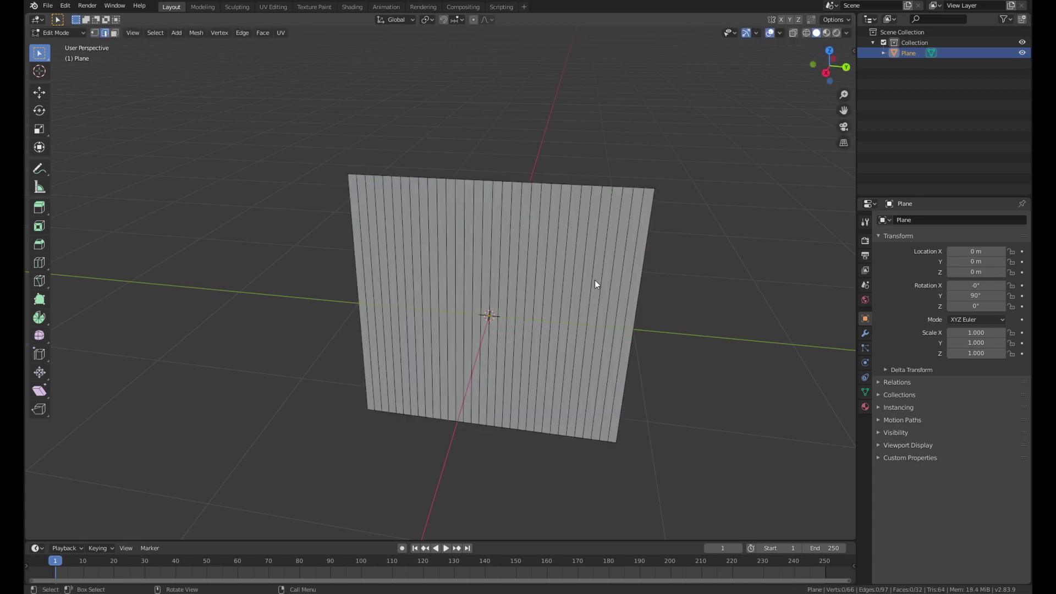
left_click_drag(763, 255, 172, 285)
left_click(156, 33)
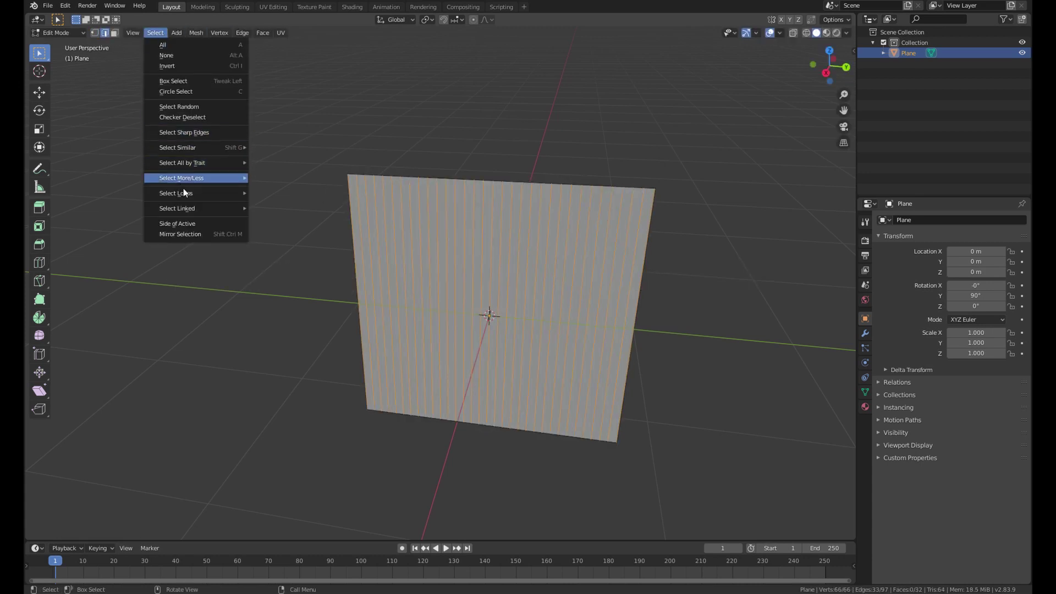
left_click(180, 117)
Step: Move the alternate edges along X to fold the plane into zigzag pleats
middle_click_drag(453, 222, 391, 274)
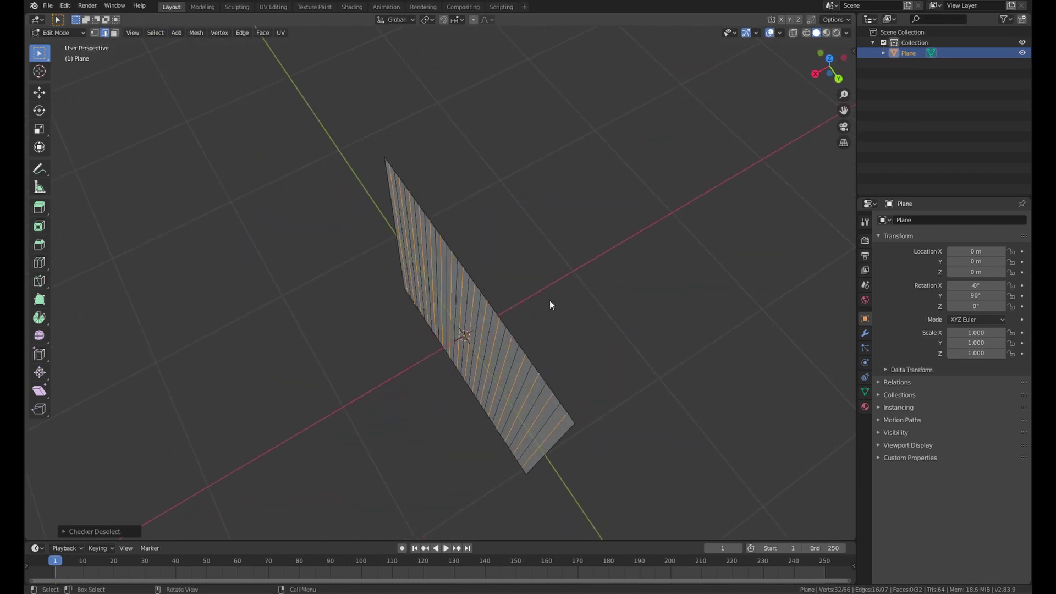
key("g")
key("x")
left_click(563, 290)
middle_click_drag(563, 290, 615, 242)
key("Tab")
key("Tab")
Step: Begin adding multiple horizontal loop cuts across the pleated plane
key("ctrl+r")
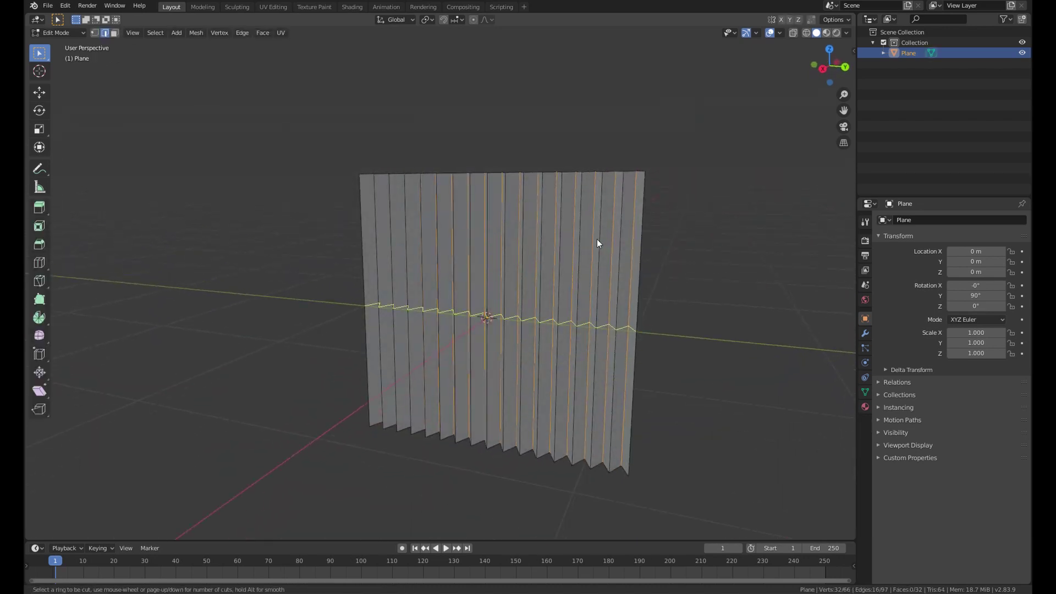
scroll(594, 237, "up", 8)
scroll(589, 232, "up", 16)
Step: Confirm the horizontal loop cuts, left centred without sliding
left_click(590, 233)
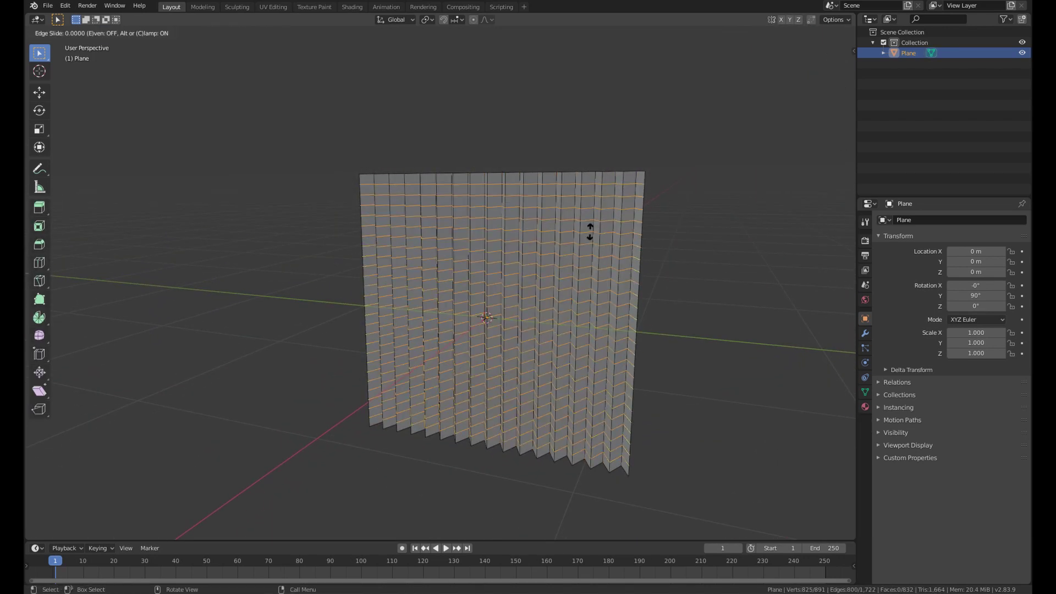
right_click(654, 274)
middle_click_drag(654, 275, 607, 288)
Step: In vertex mode, select every other vertex along the plane's top edge
left_click(97, 34)
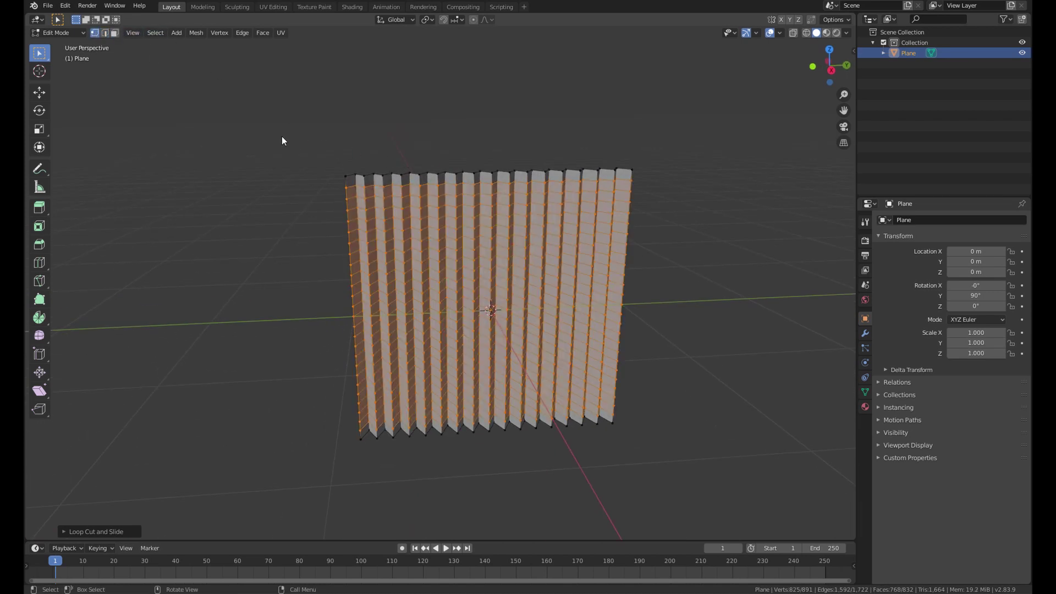
left_click_drag(287, 150, 641, 179)
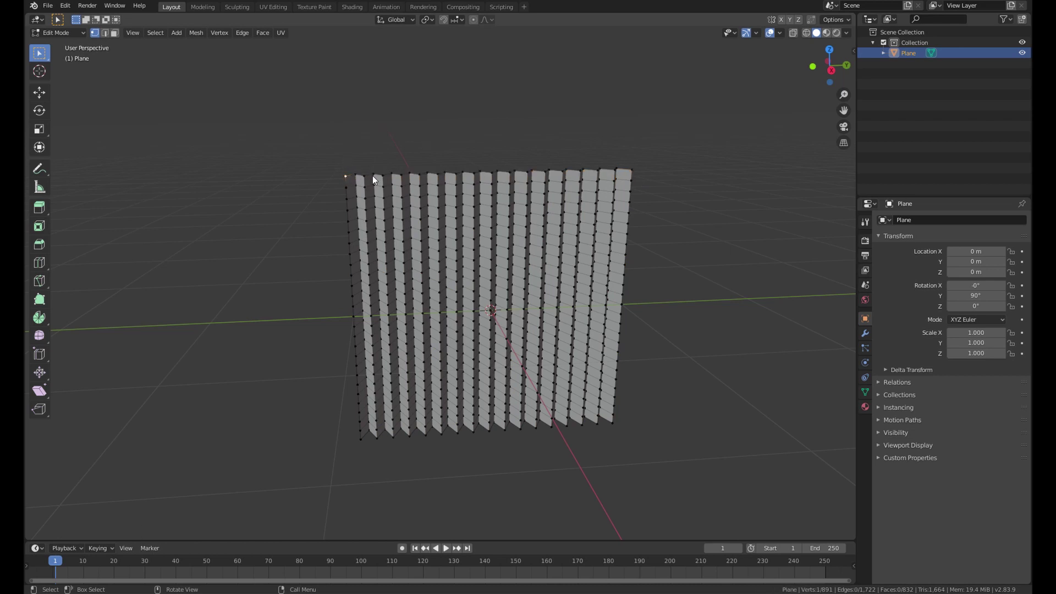
left_click(382, 175, "ctrl")
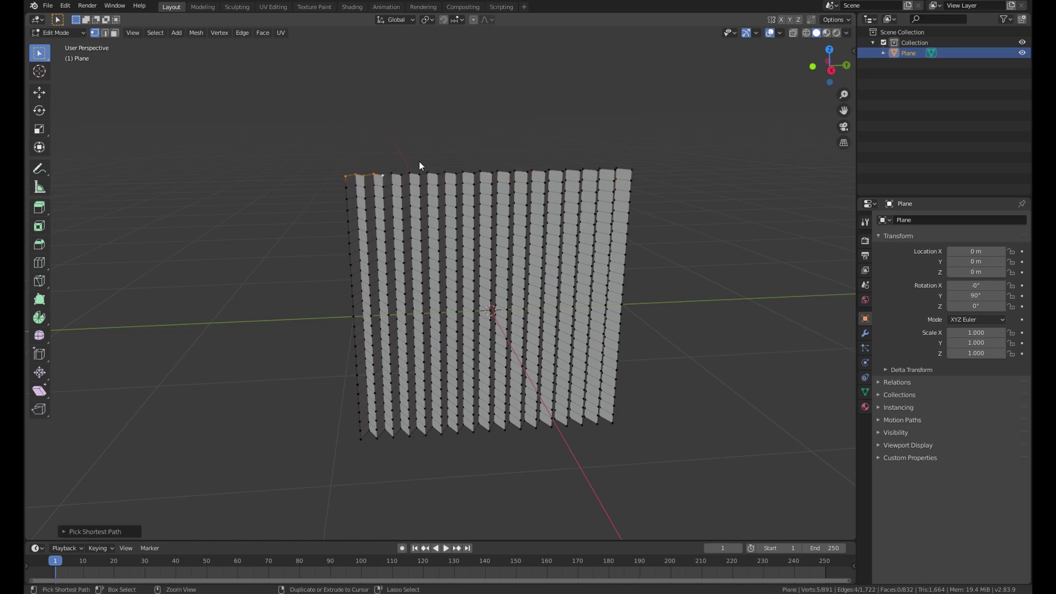
left_click(344, 177)
key("n")
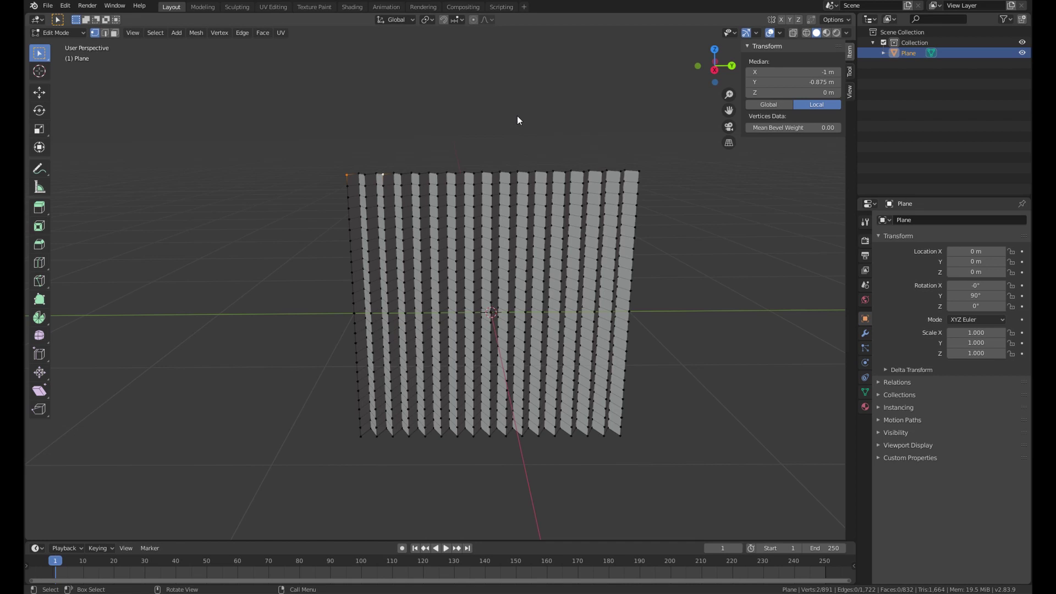
middle_click_drag(517, 117, 534, 159)
key("shift+ctrl+KP_Add")
key("shift+ctrl+KP_Add")
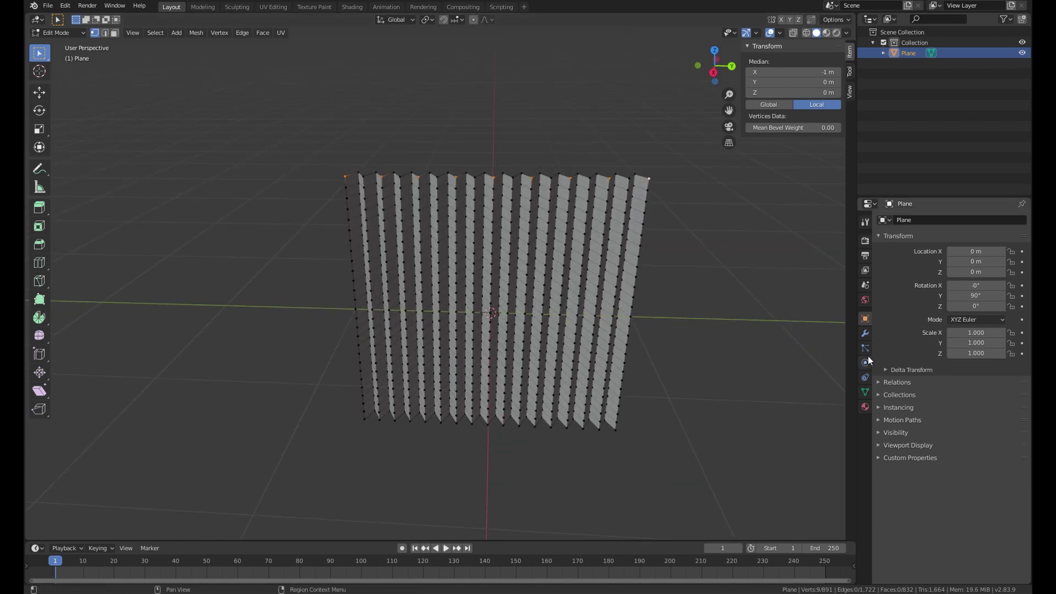
Step: Assign the selected top vertices to a new vertex group, then return to Object Mode
left_click(865, 392)
left_click(1022, 252)
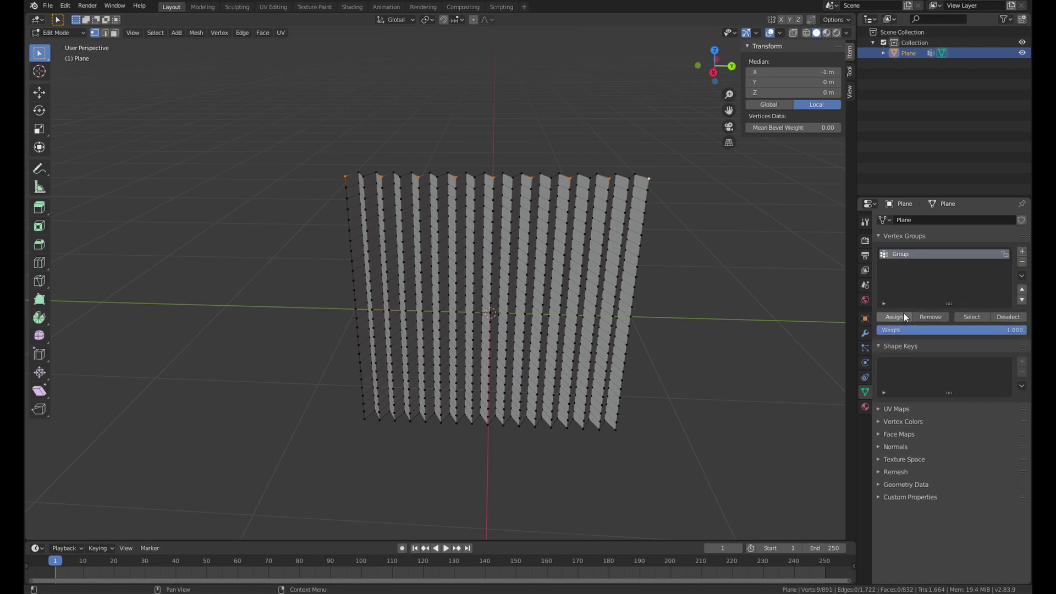
left_click(899, 315)
key("Tab")
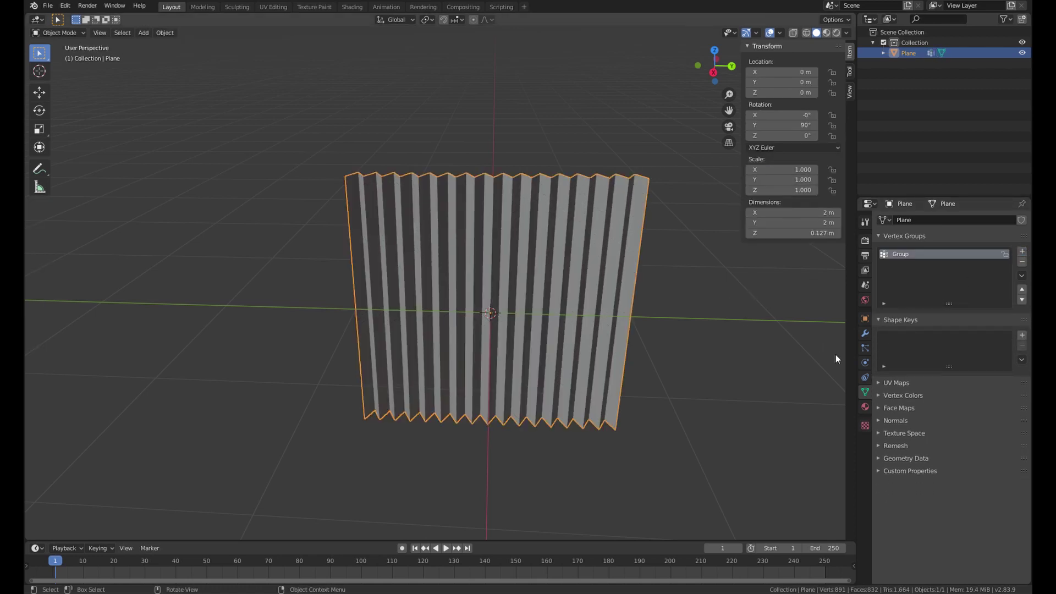
Step: Add cloth physics to the plane with Pin Group set to Group
left_click(865, 363)
left_click(909, 258)
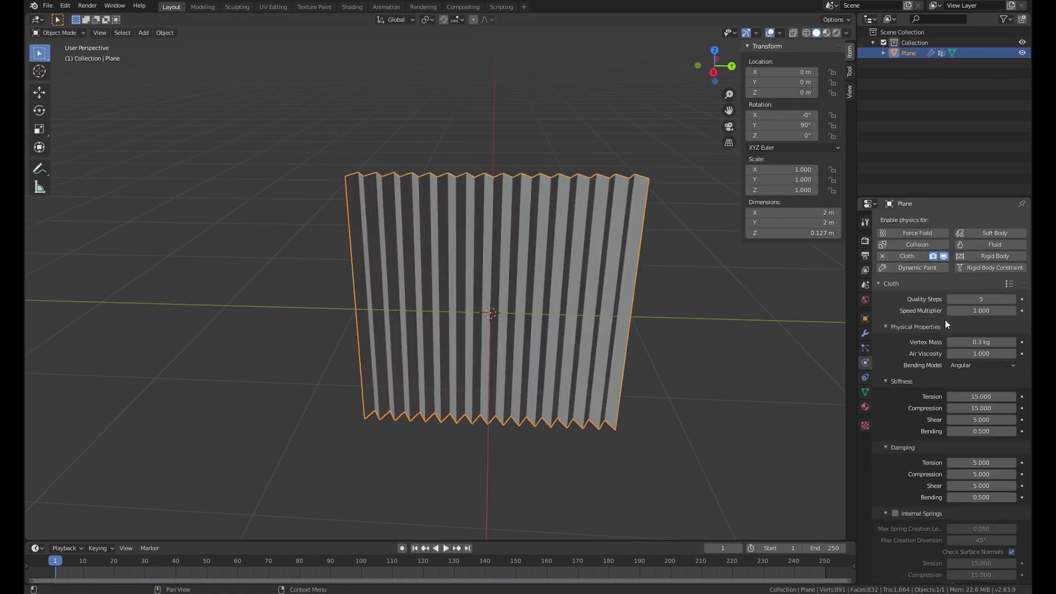
scroll(934, 430, "down", 8)
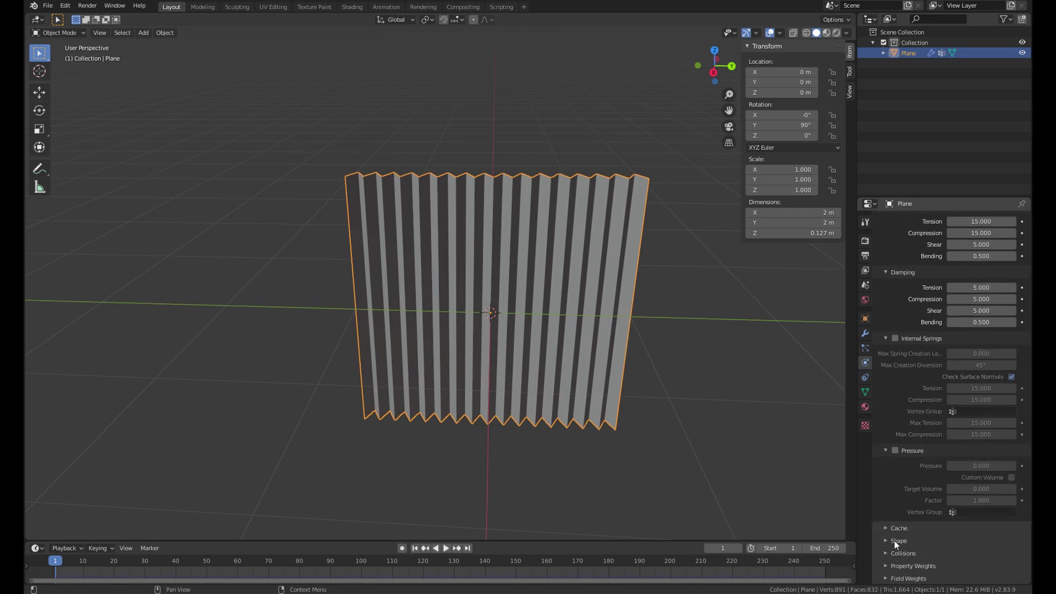
left_click(892, 542)
scroll(939, 484, "down", 4)
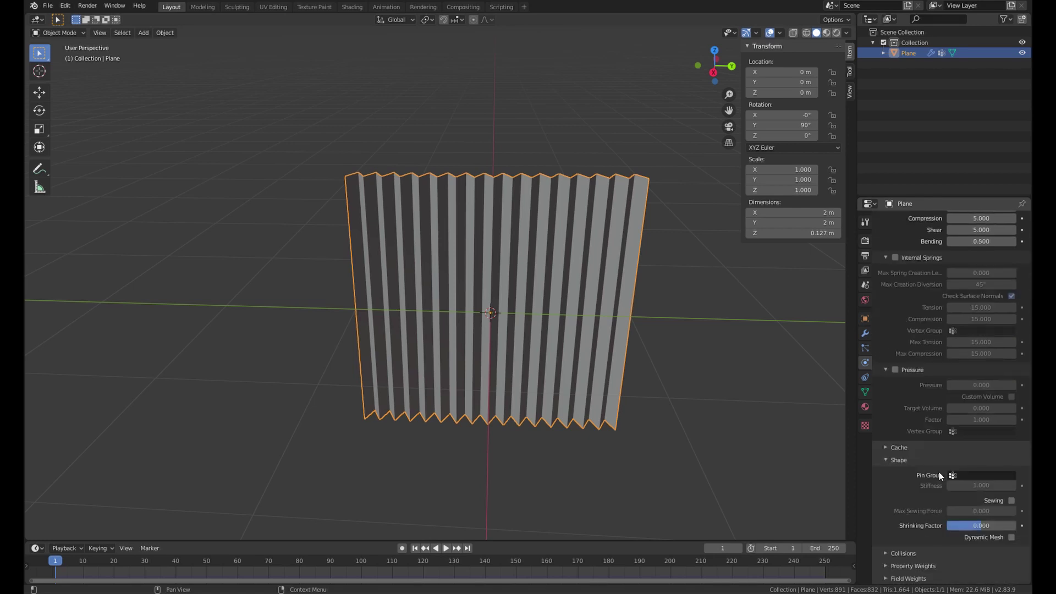
left_click(957, 475)
left_click(942, 490)
Step: Play the cloth simulation, then stop it
left_click(445, 548)
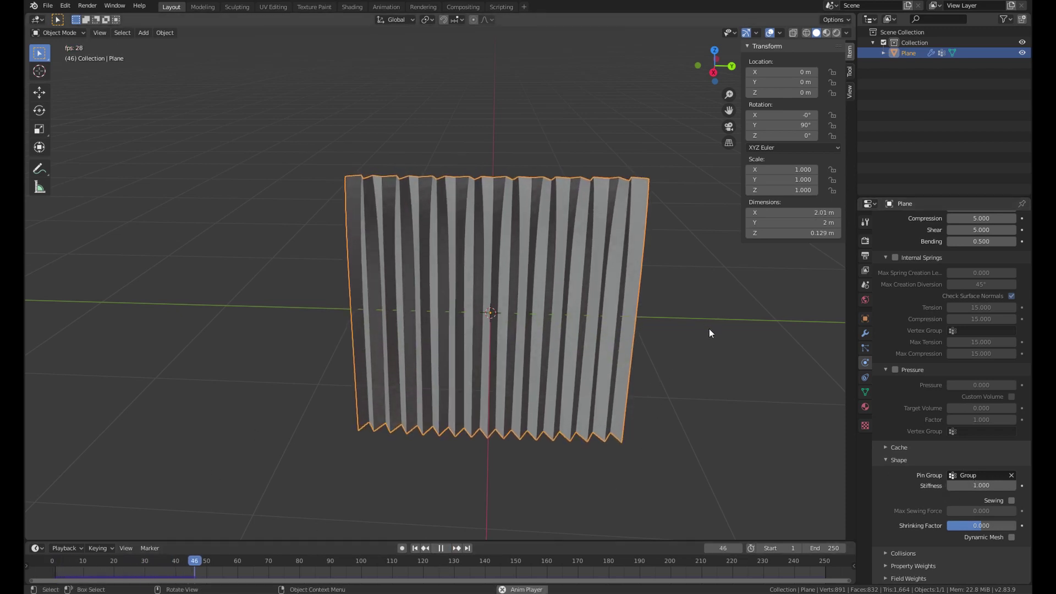
mouse_move(709, 330)
middle_mouse_down()
mouse_move(606, 321)
mouse_move(709, 322)
middle_mouse_up()
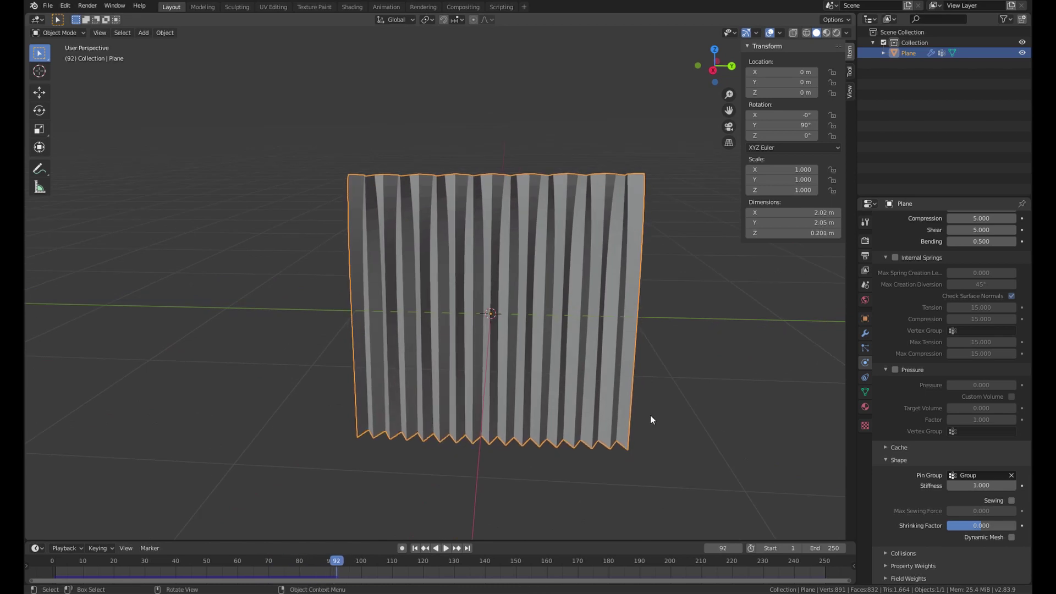
left_click(441, 548)
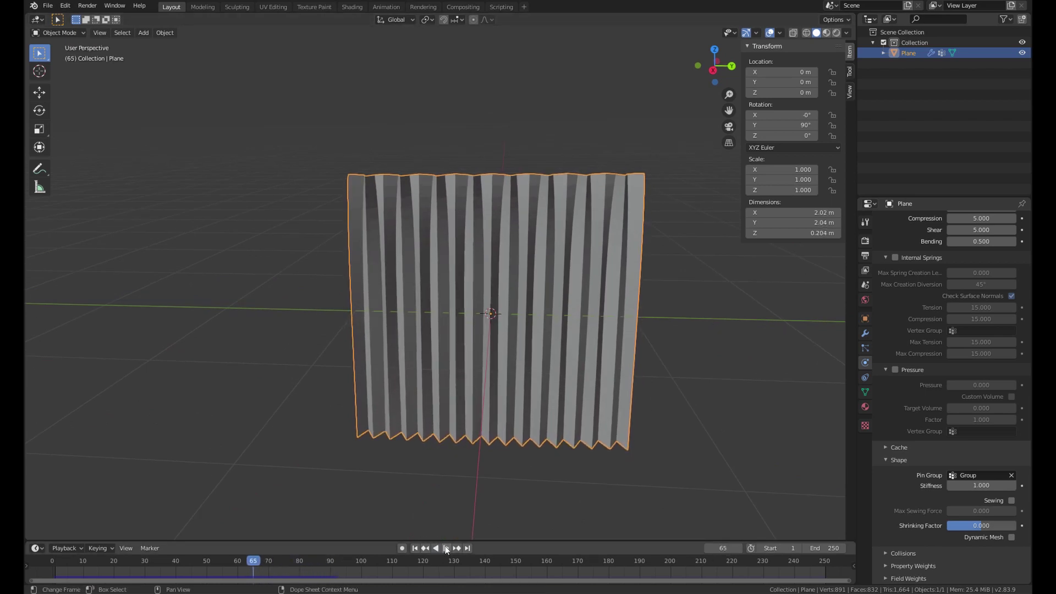
Step: Subdivide the whole pleated mesh twice, then test-play the cloth simulation and reset
left_click(415, 548)
key("Tab")
key("a")
right_click(404, 209)
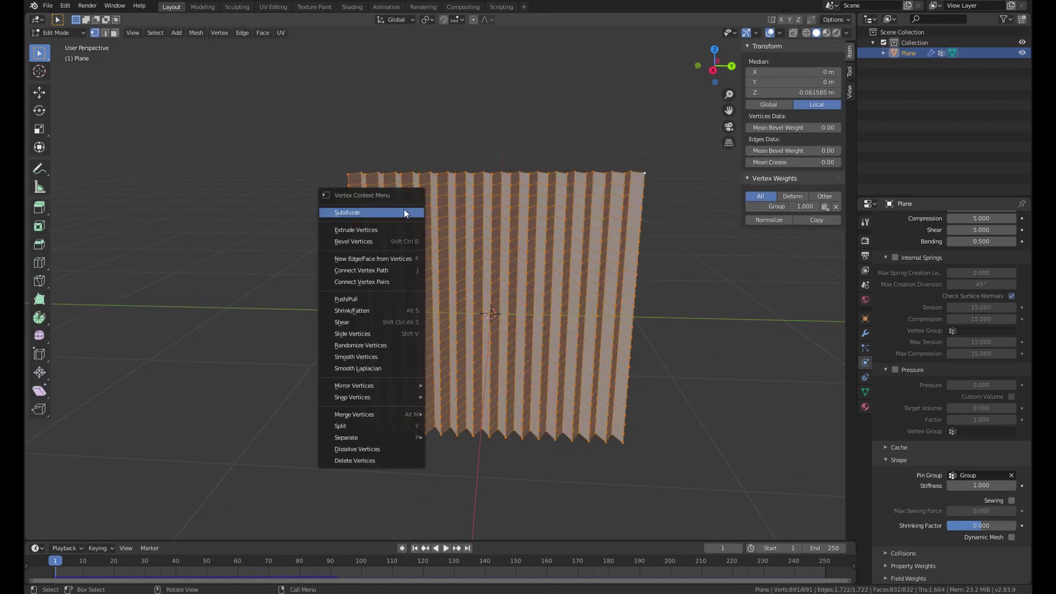
left_click(403, 209)
right_click(403, 209)
left_click(403, 209)
left_click(681, 322)
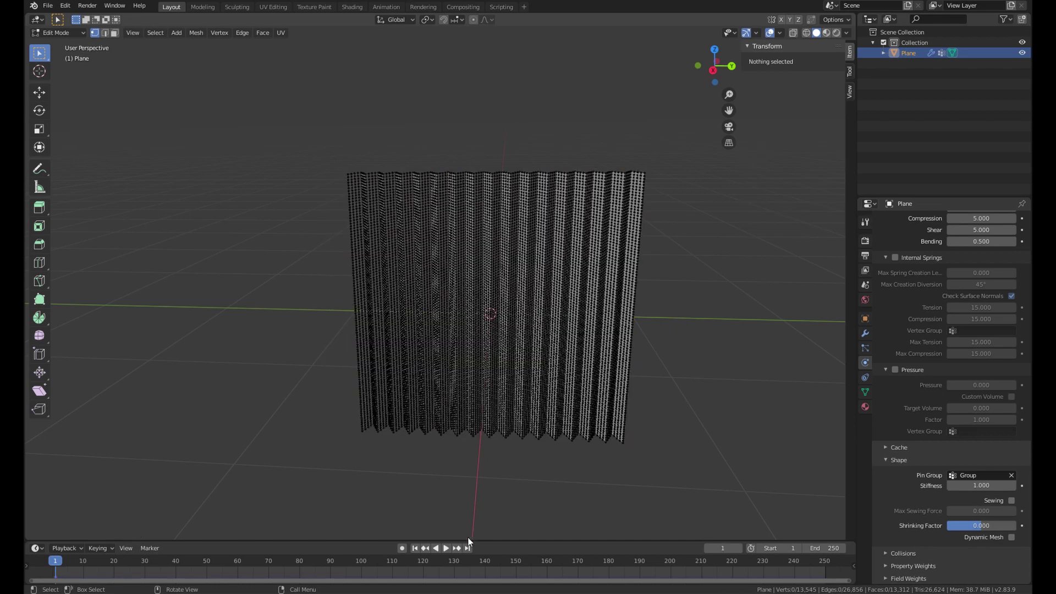
key("Tab")
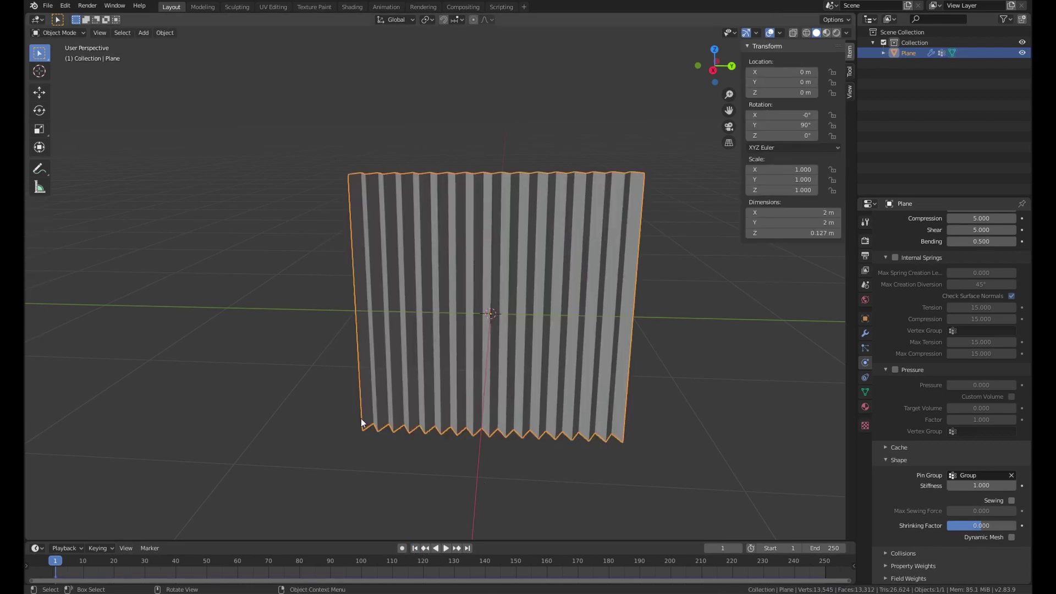
key("space")
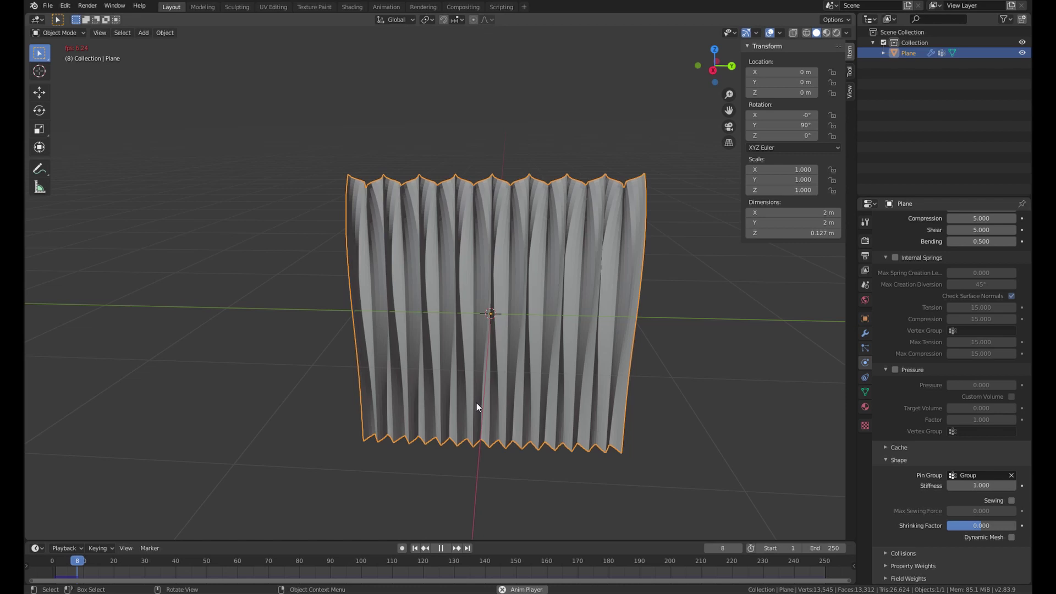
key("Escape")
Step: Recalculate normals on all vertices with Shift+N and replay the simulation
key("Tab")
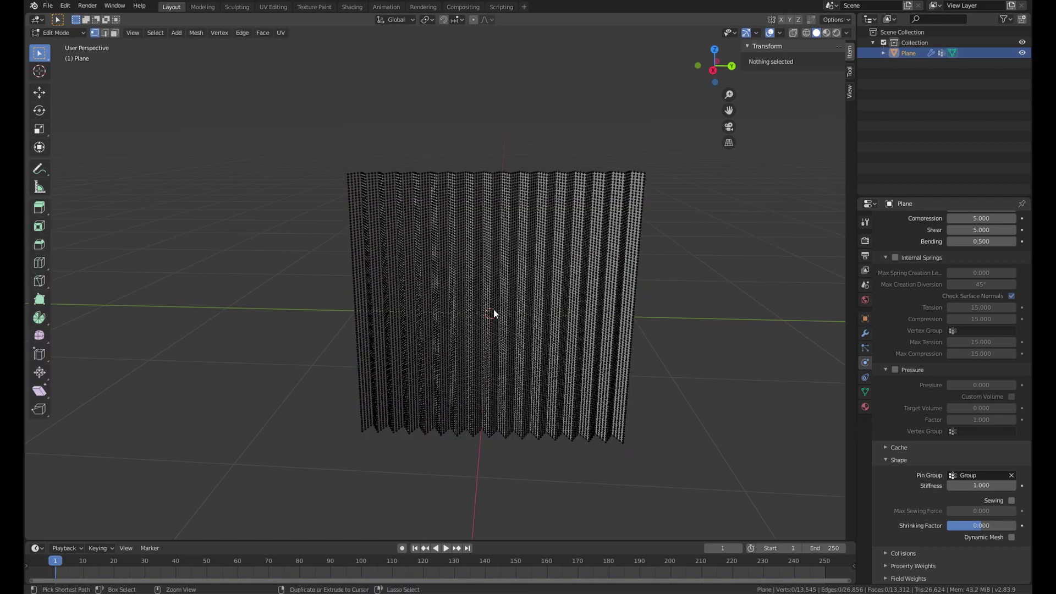
key("a")
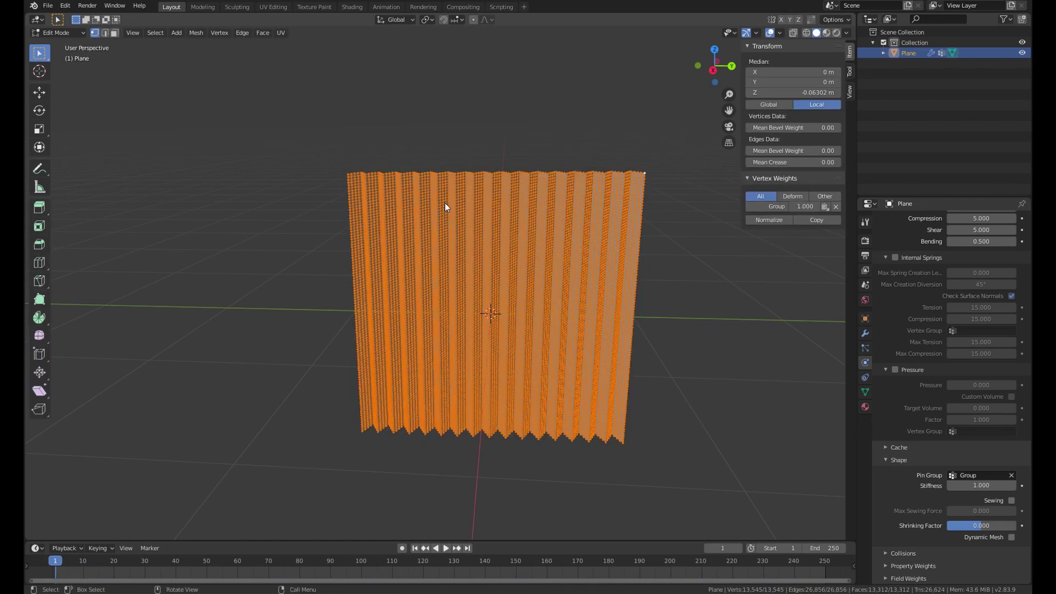
key("shift+n")
key("Tab")
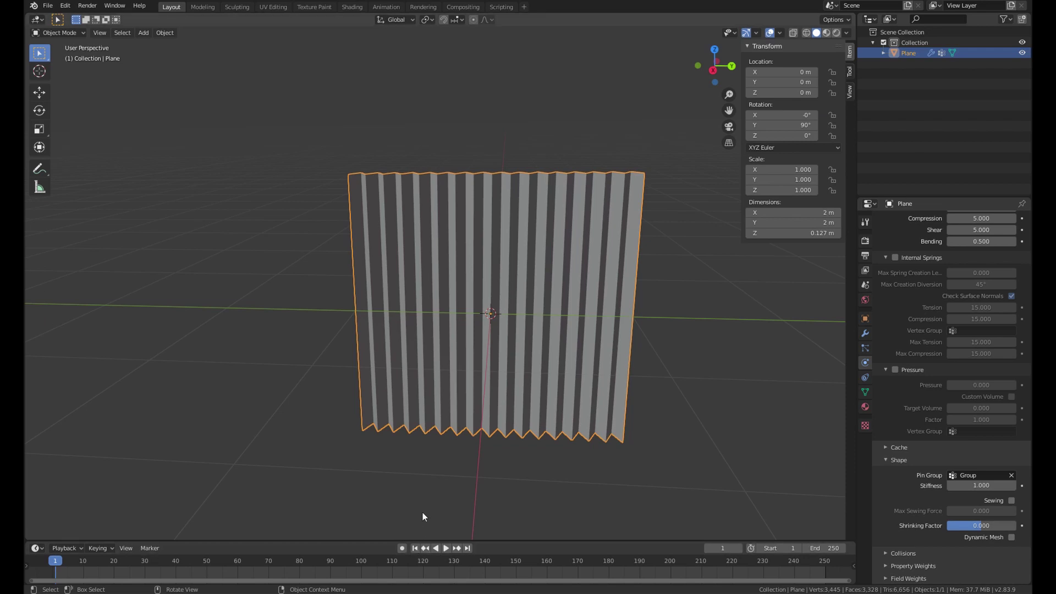
key("space")
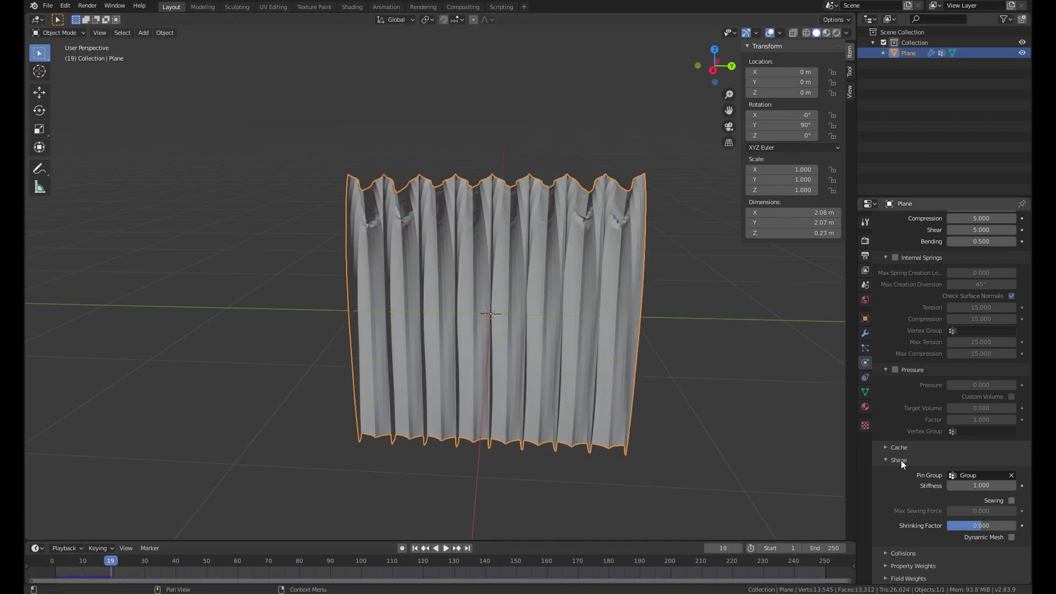
Step: Turn on cloth self collisions with a distance of 0.005 m
left_click(903, 554)
scroll(953, 519, "down", 5)
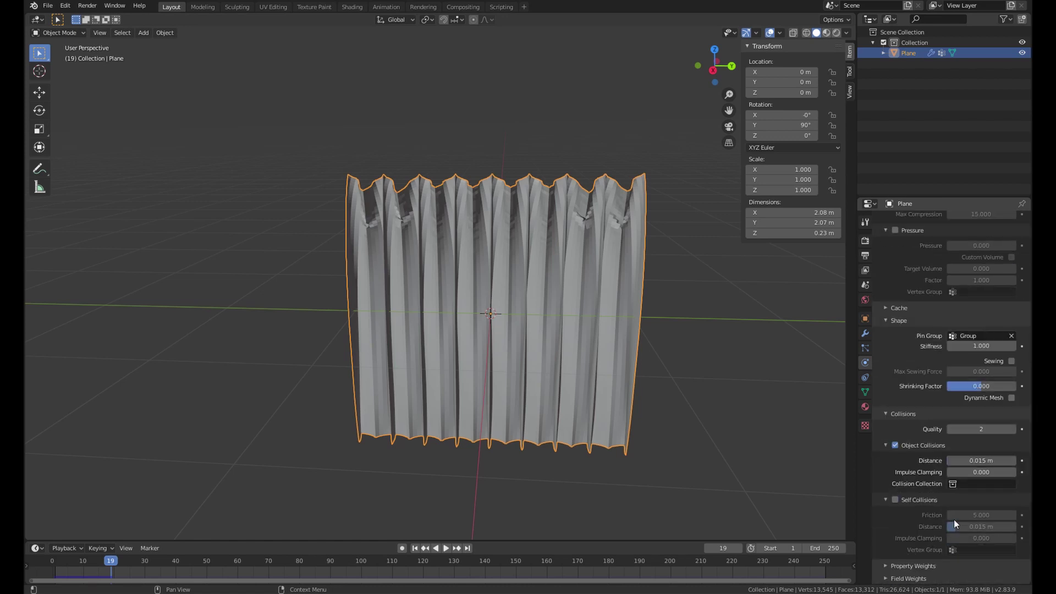
left_click(903, 501)
left_click(987, 527)
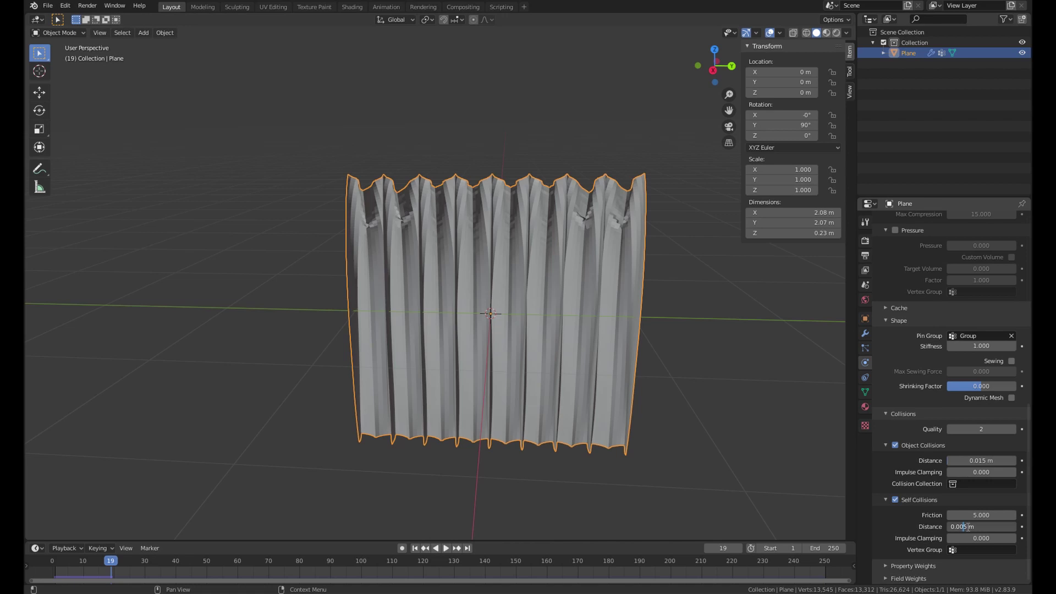
key("Return")
Step: Rewind to frame 1 and play the cloth simulation again
left_click(415, 548)
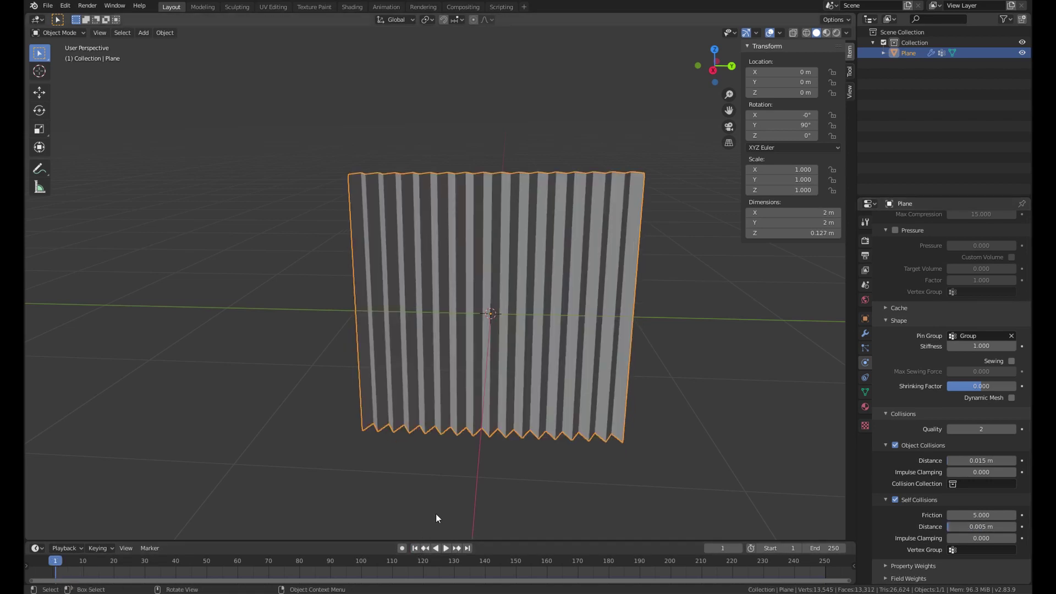
key("space")
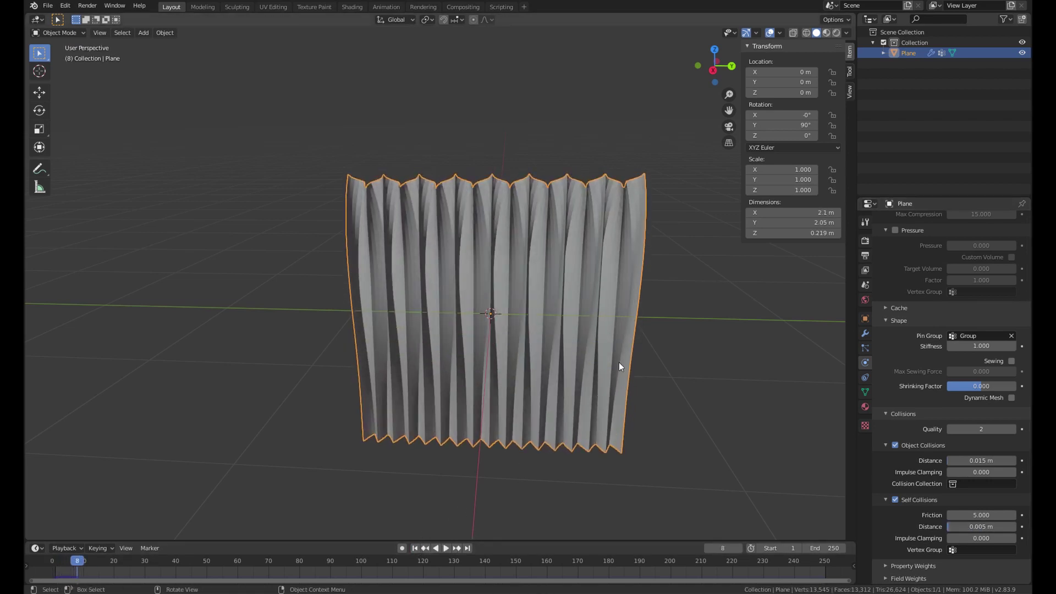
key("space")
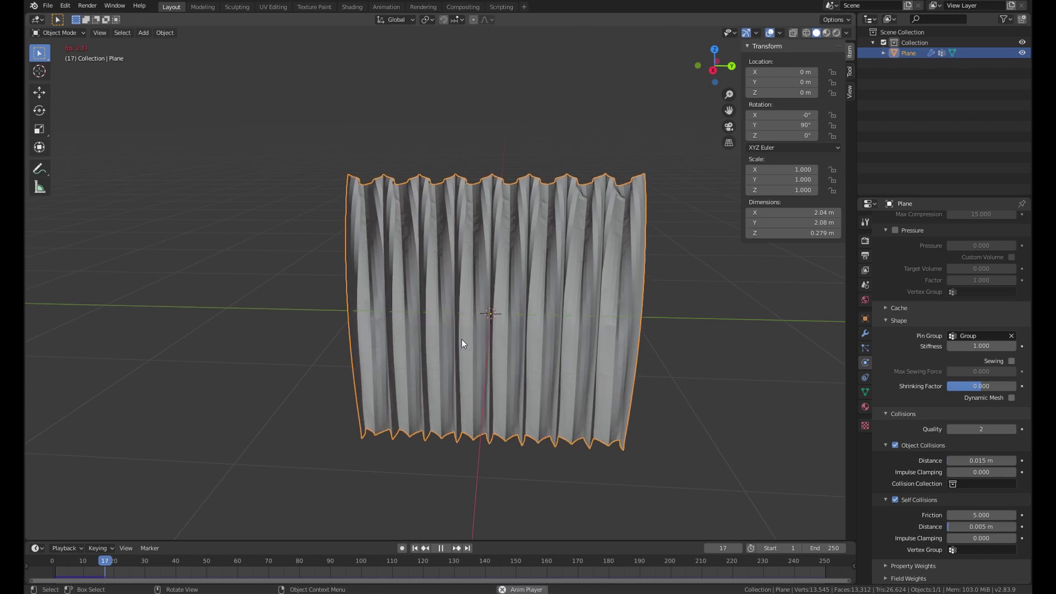
Step: Run the cloth simulation from frame 1 and stop it at frame 56
left_click(415, 547)
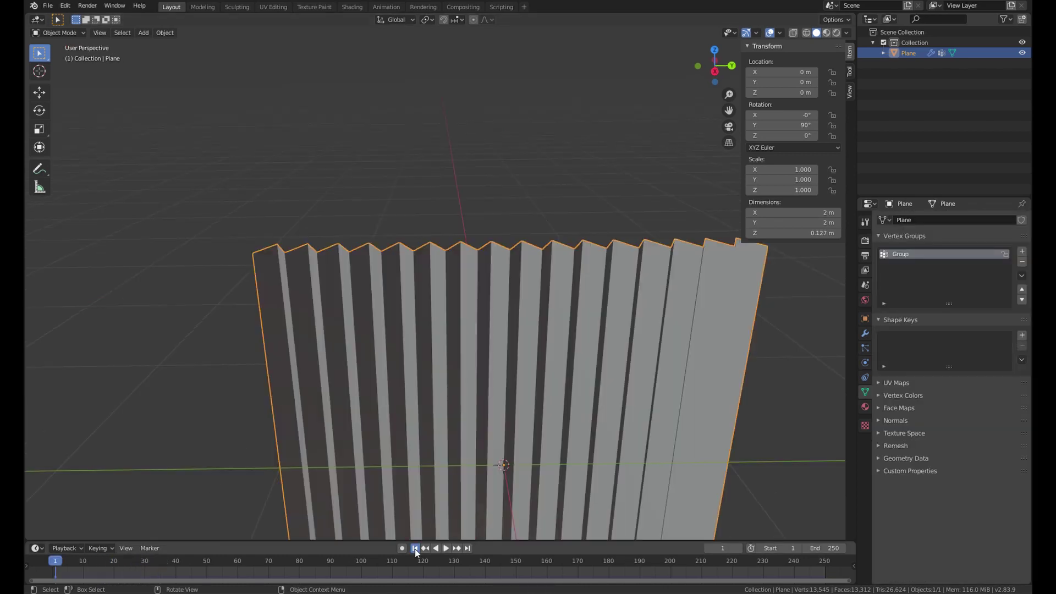
key("space")
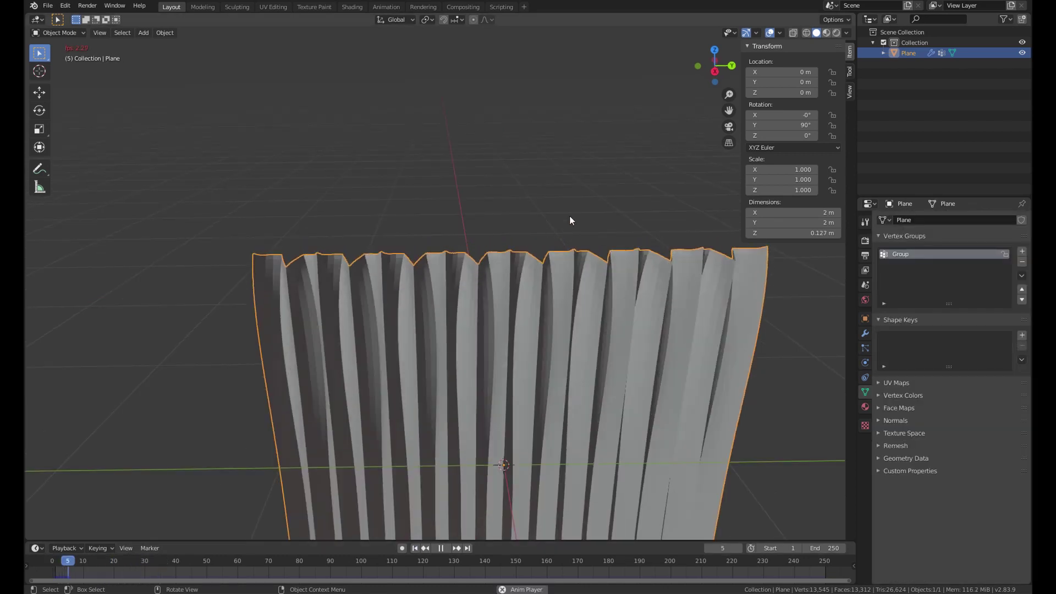
left_click(590, 210)
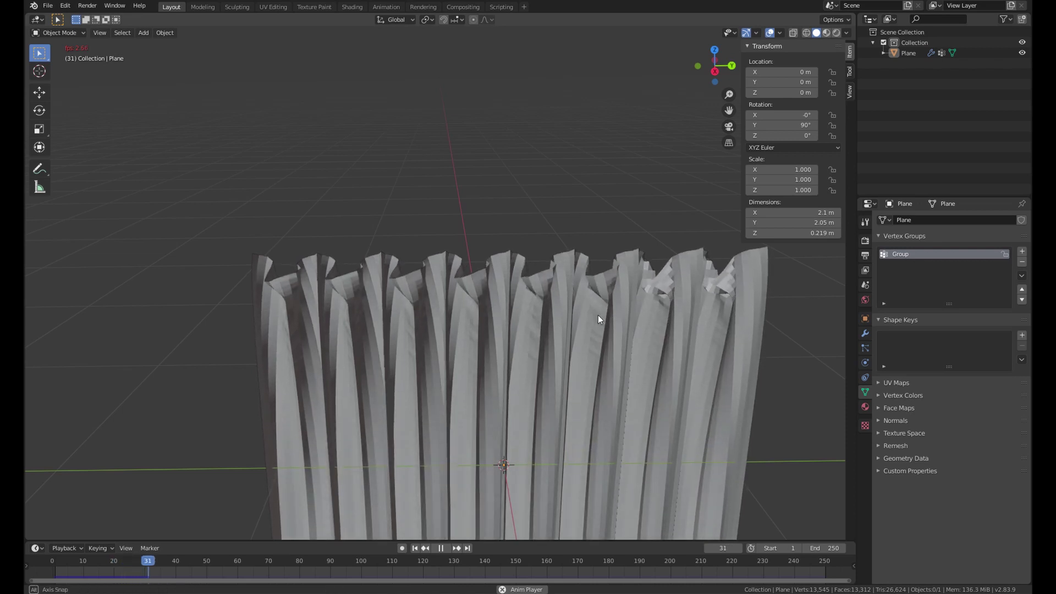
middle_click_drag(598, 316, 503, 230)
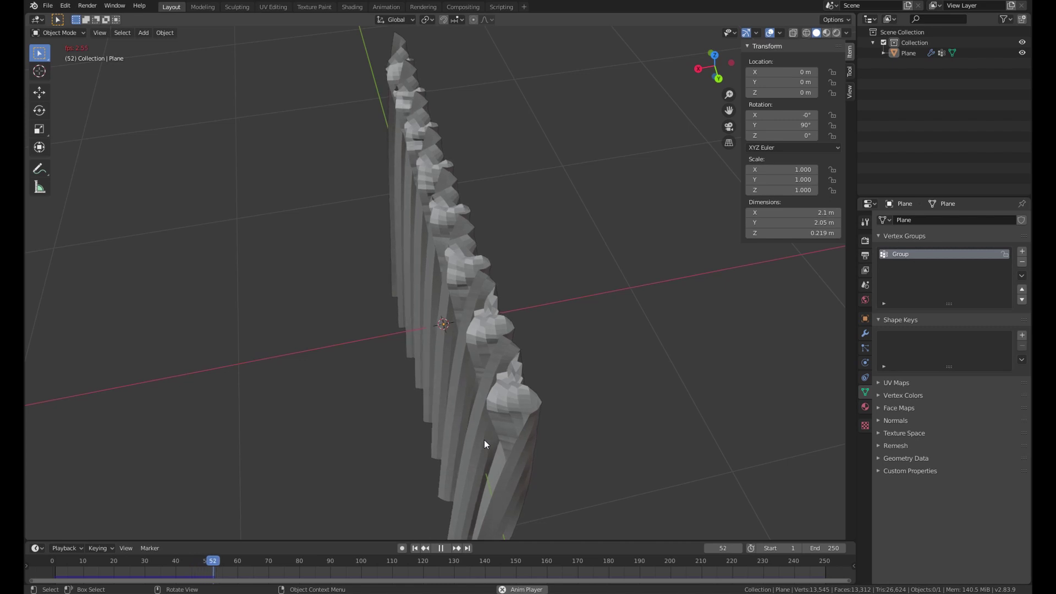
key("space")
middle_click_drag(477, 440, 519, 274)
scroll(487, 388, "down", 3)
Step: Apply Shade Smooth to the draped curtain
right_click(519, 274)
right_click(448, 229)
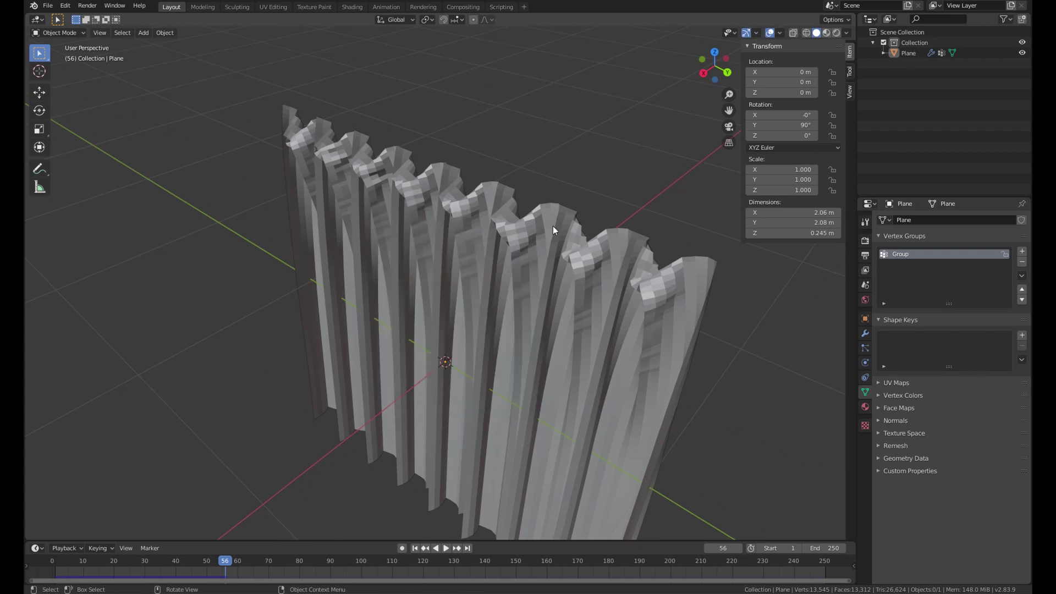
left_click(502, 249)
right_click(502, 250)
left_click(489, 245)
left_click(559, 173)
middle_click_drag(559, 173, 582, 292)
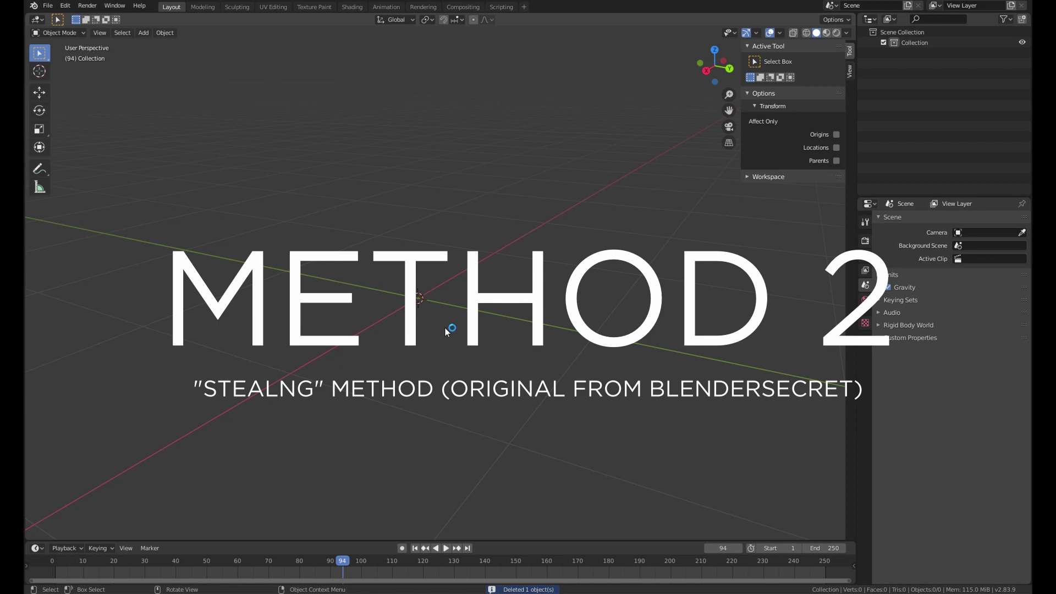
Step: Add a new plane and rotate it 90° on Y to stand upright
key("shift+a")
mouse_move(445, 327)
left_click(484, 327)
key("r")
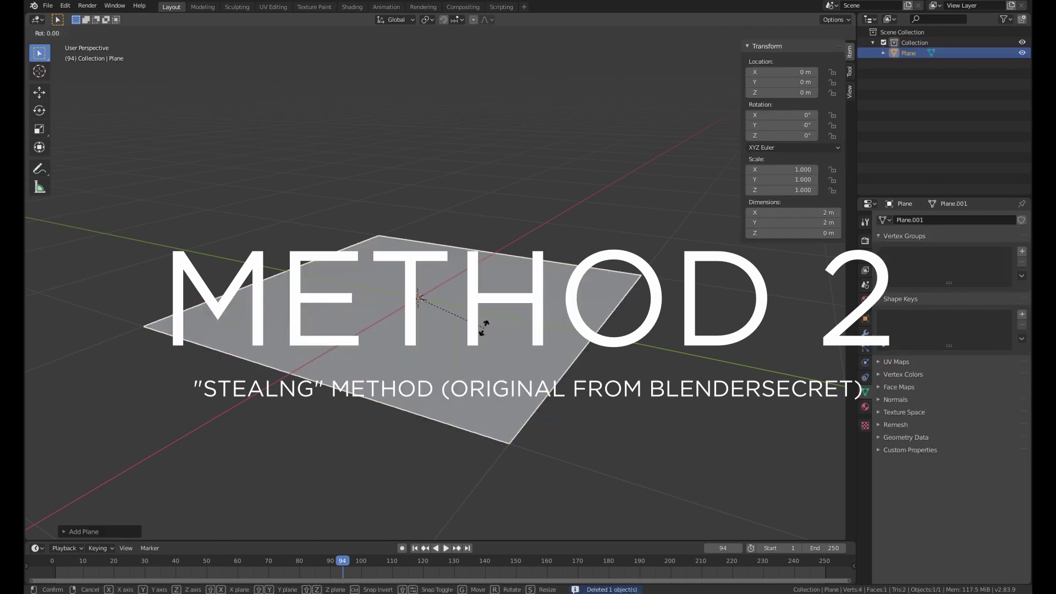
key("y")
key("9")
key("0")
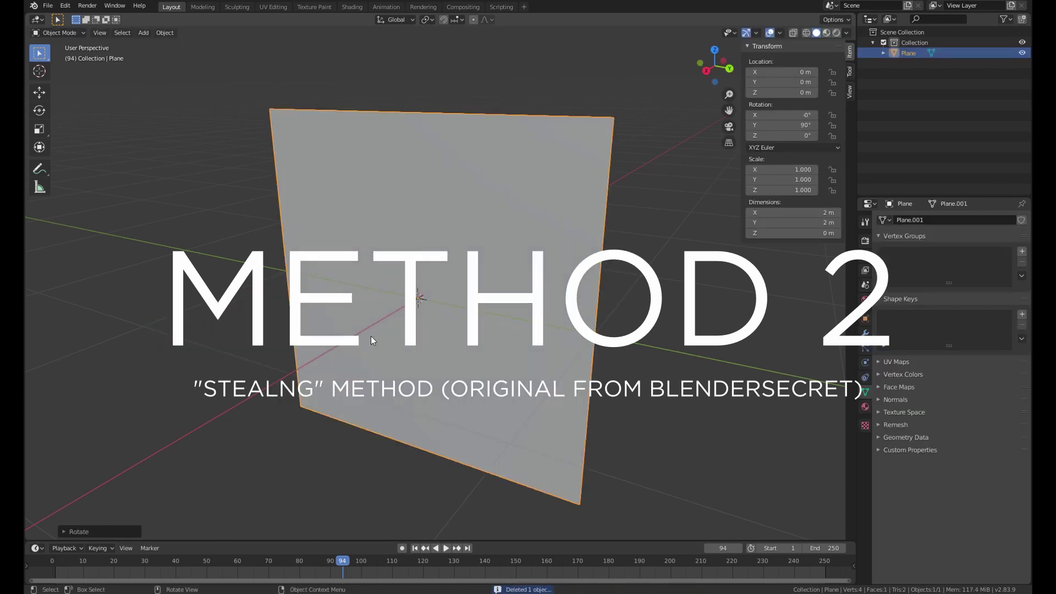
key("Return")
Step: In Edit Mode, subdivide the plane with 40 cuts
key("Tab")
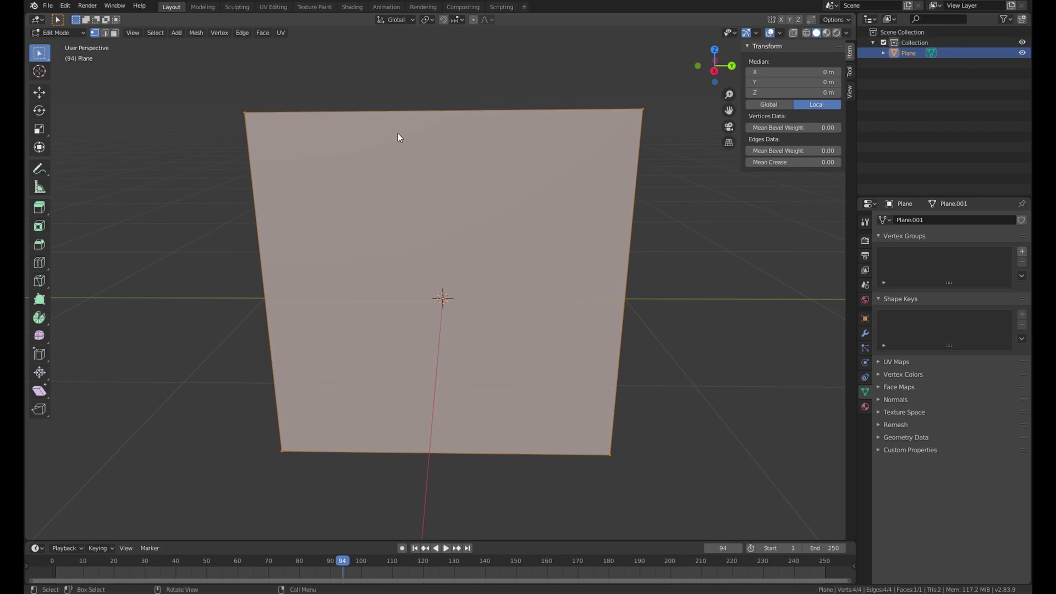
right_click(398, 133)
left_click(397, 133)
left_click(99, 532)
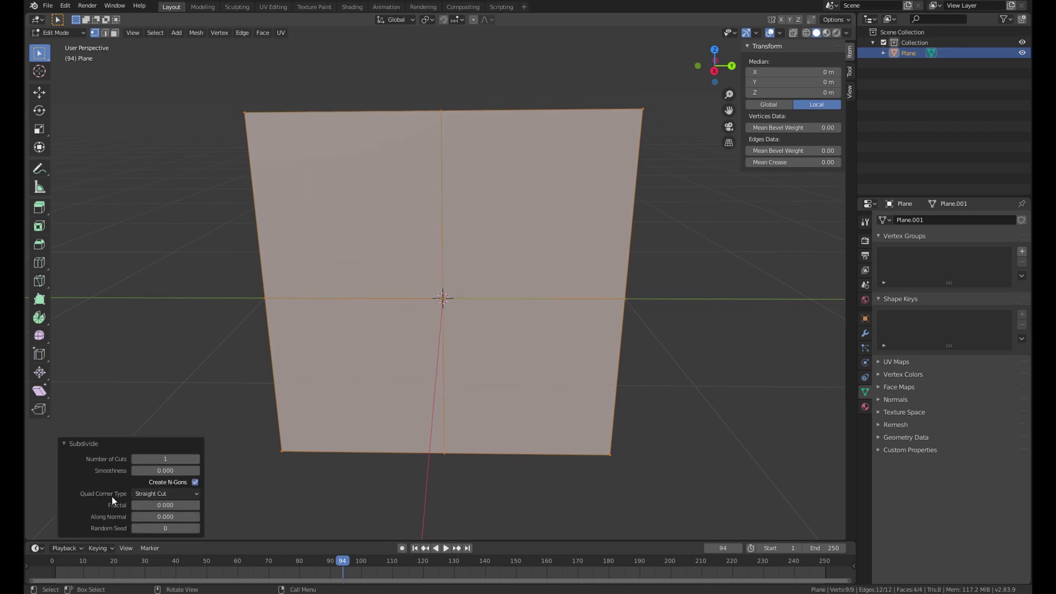
key("Return")
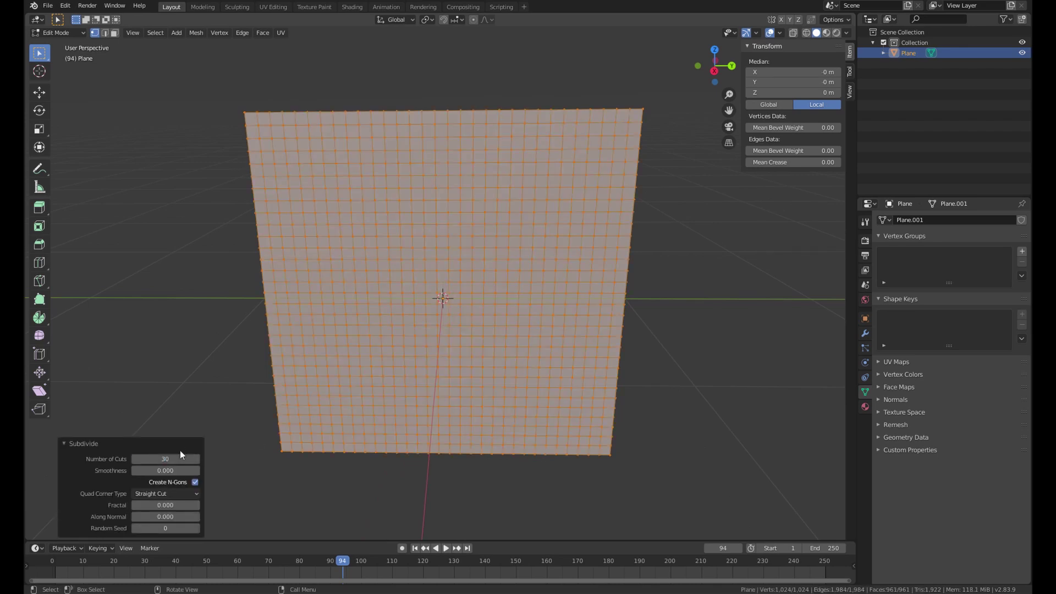
type("40")
key("Return")
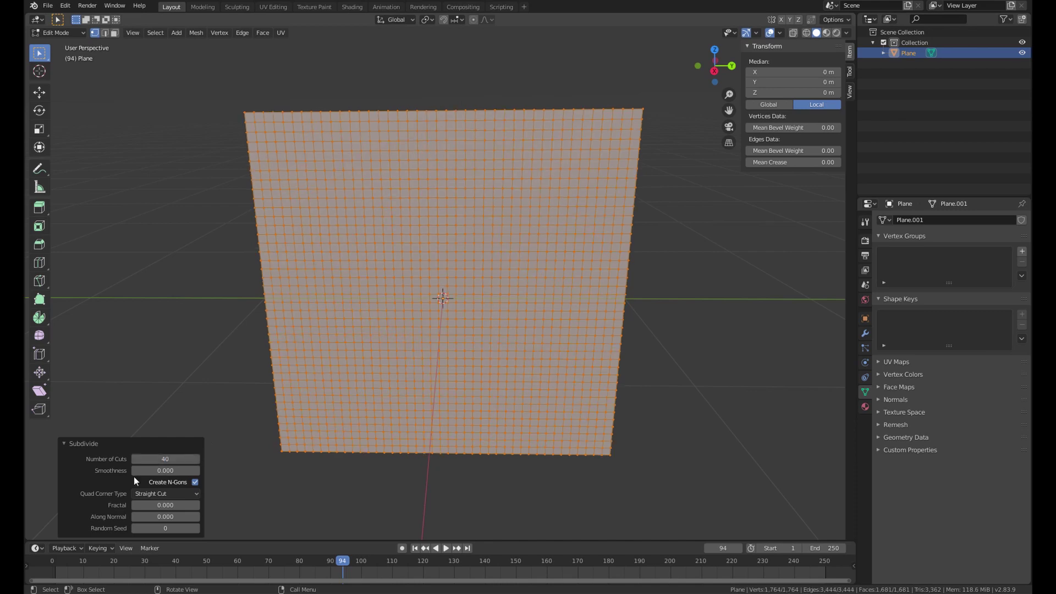
Step: Select the top row of vertices and assign them to a new vertex group, Group
left_click(496, 110)
left_click(496, 110, "alt")
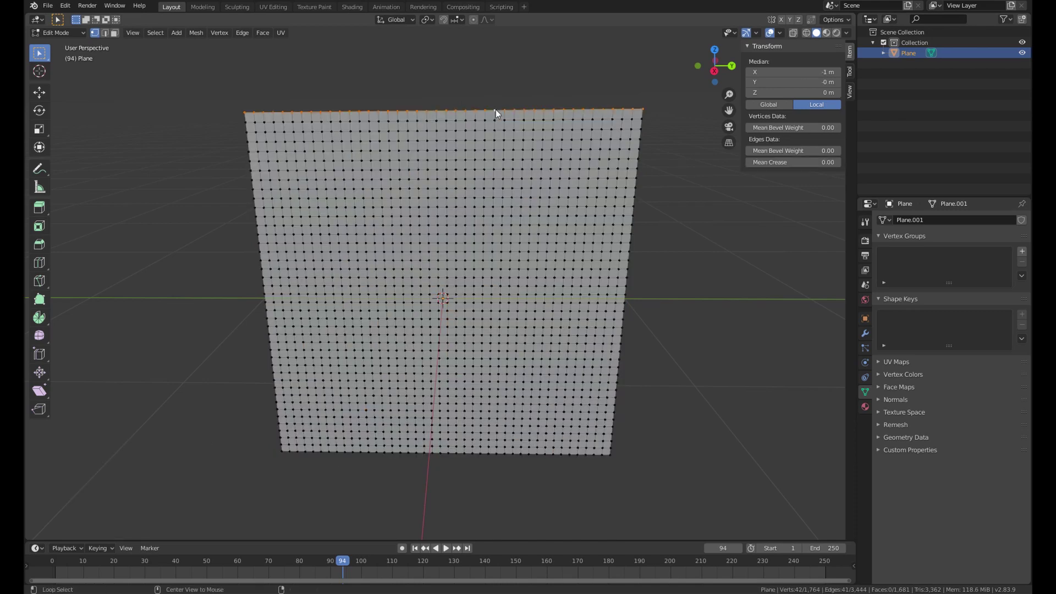
left_click(867, 348)
left_click(1022, 221)
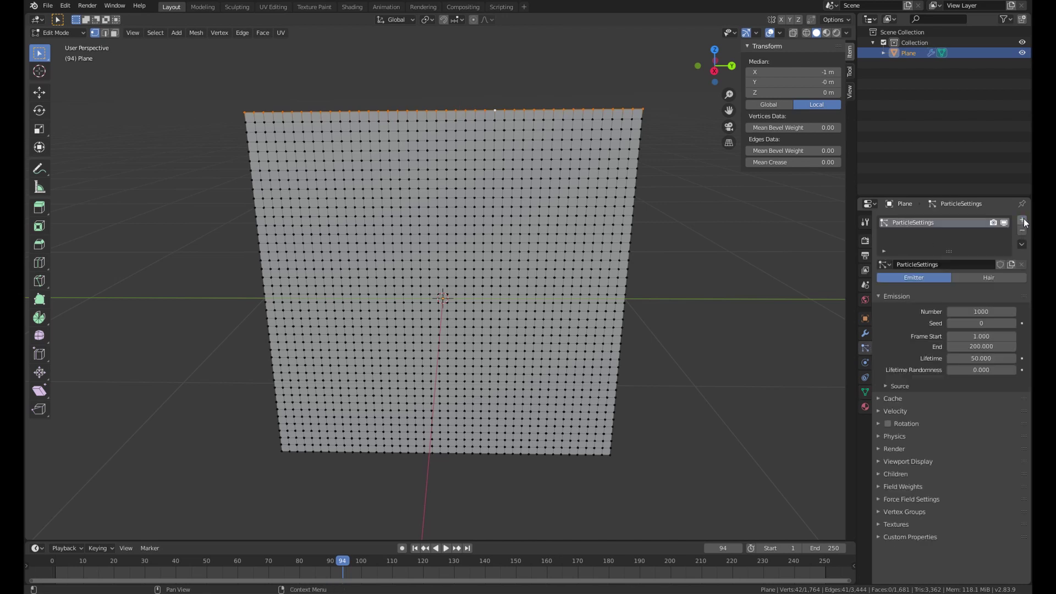
left_click(1021, 230)
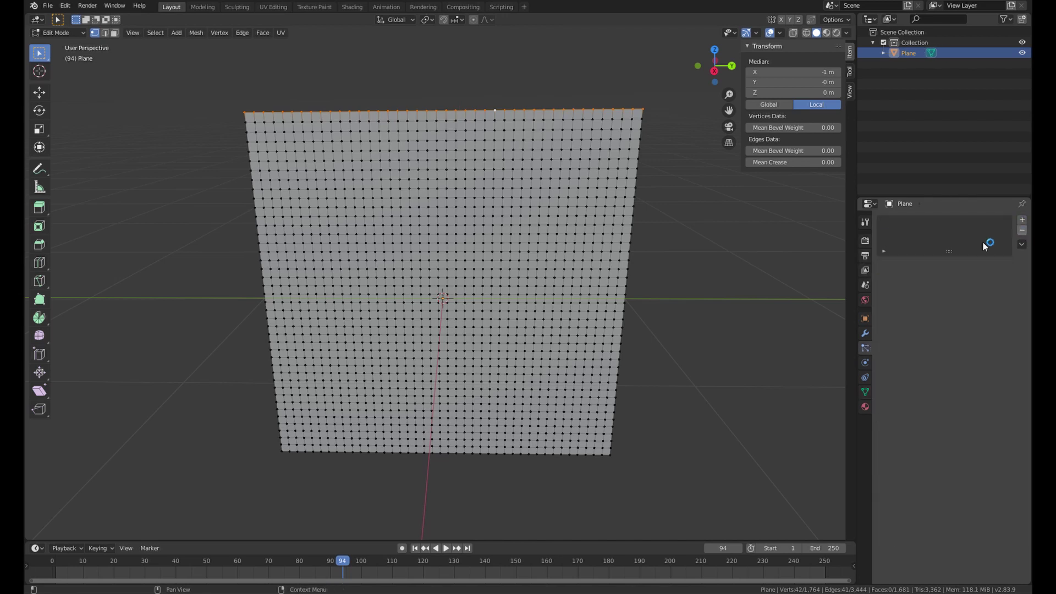
left_click(865, 393)
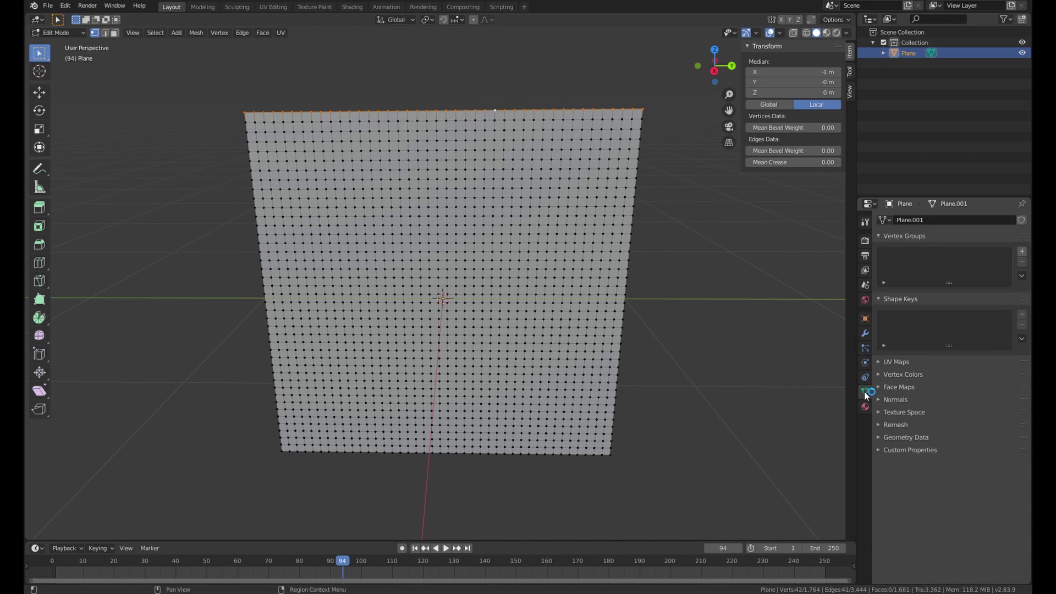
left_click(1021, 252)
left_click(900, 316)
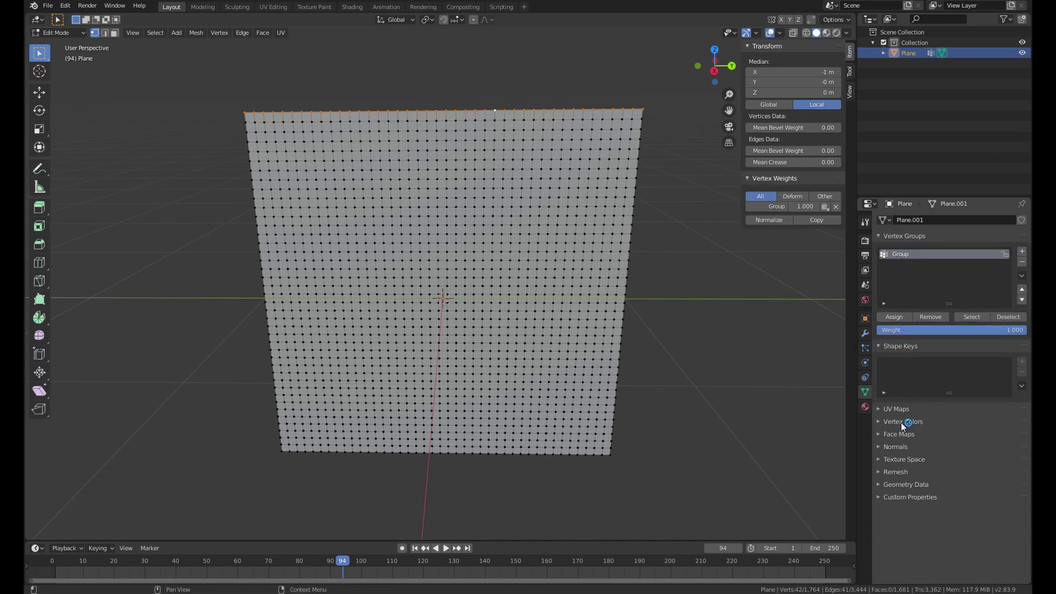
Step: Add Basis and Key 1 shape keys, scaling Key 1's top edge to 0.351 along Y
key("Tab")
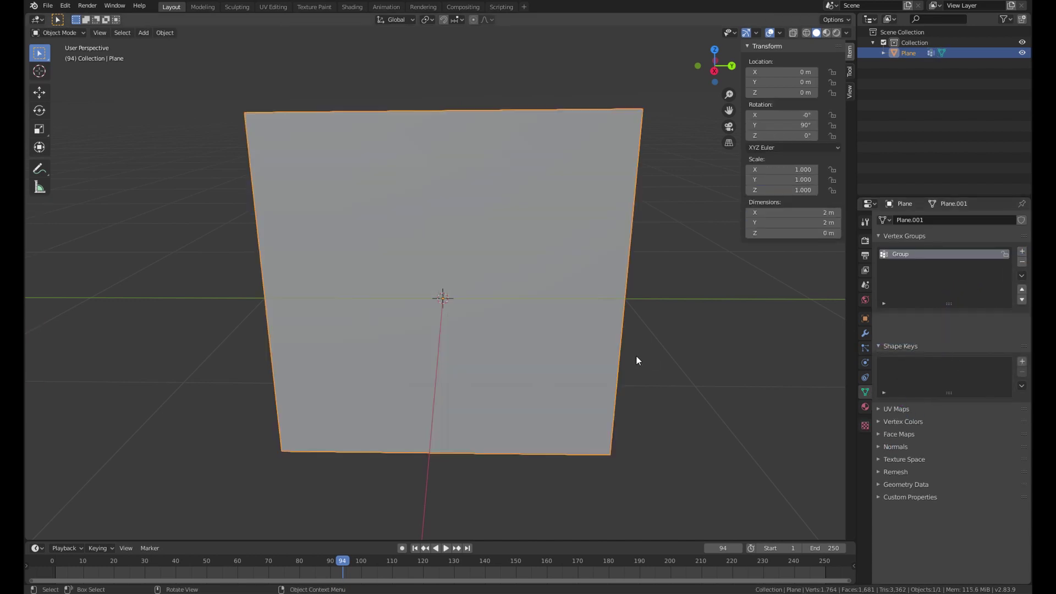
left_click(1022, 335)
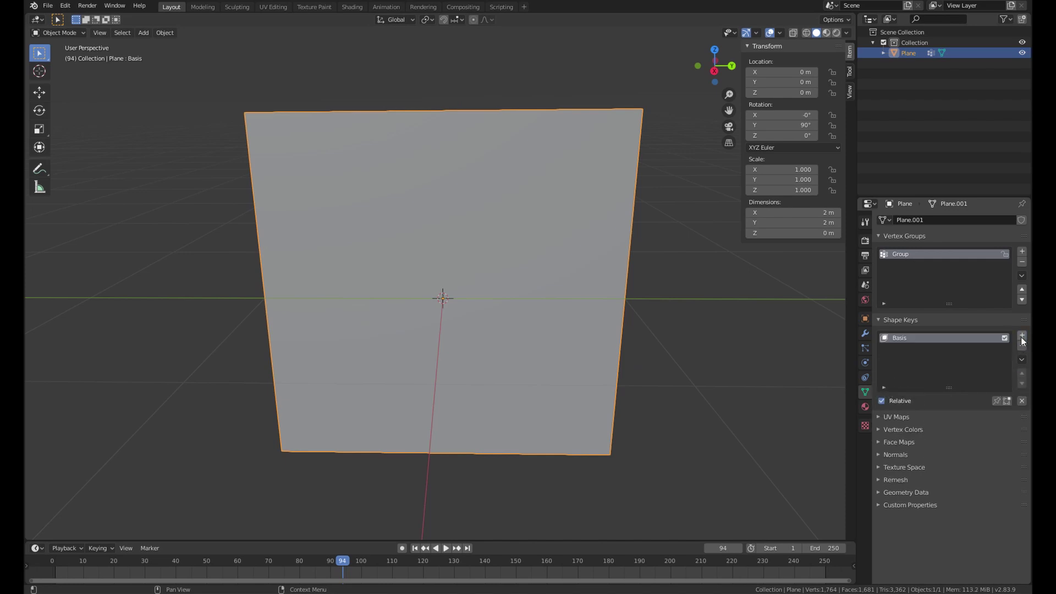
left_click(1021, 336)
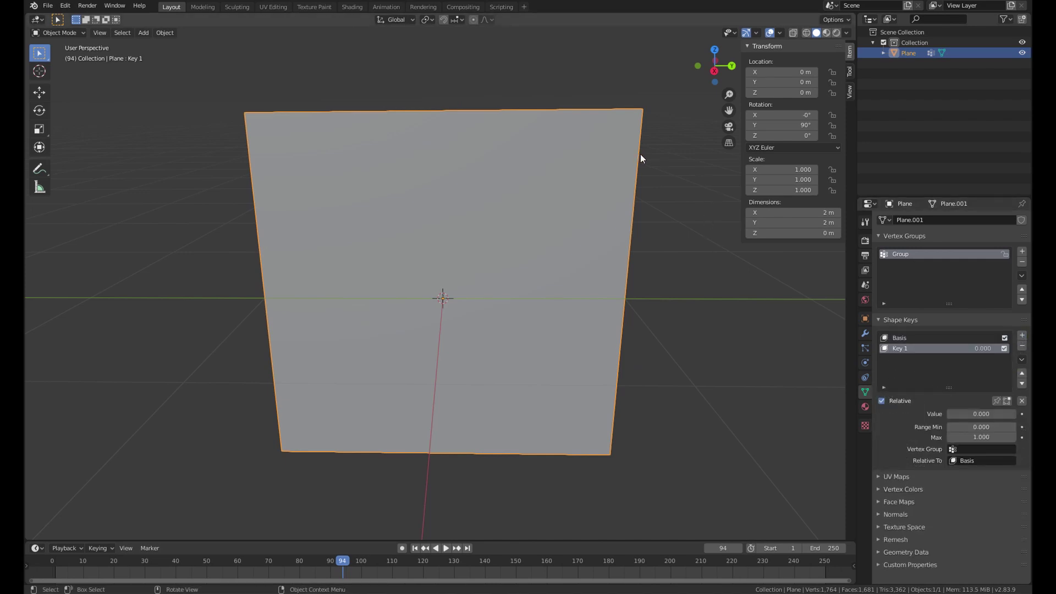
key("Tab")
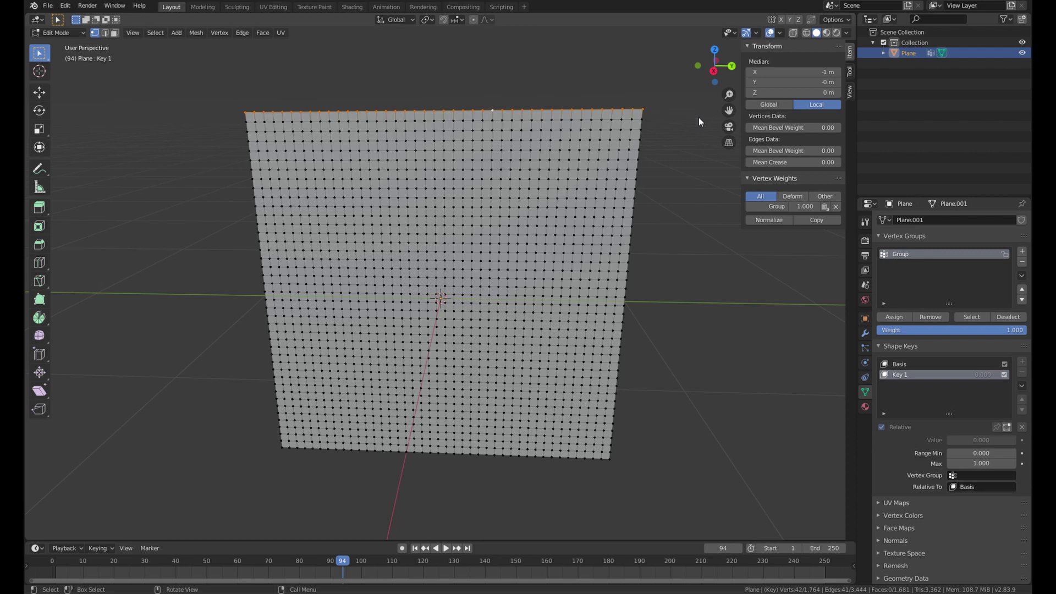
key("s")
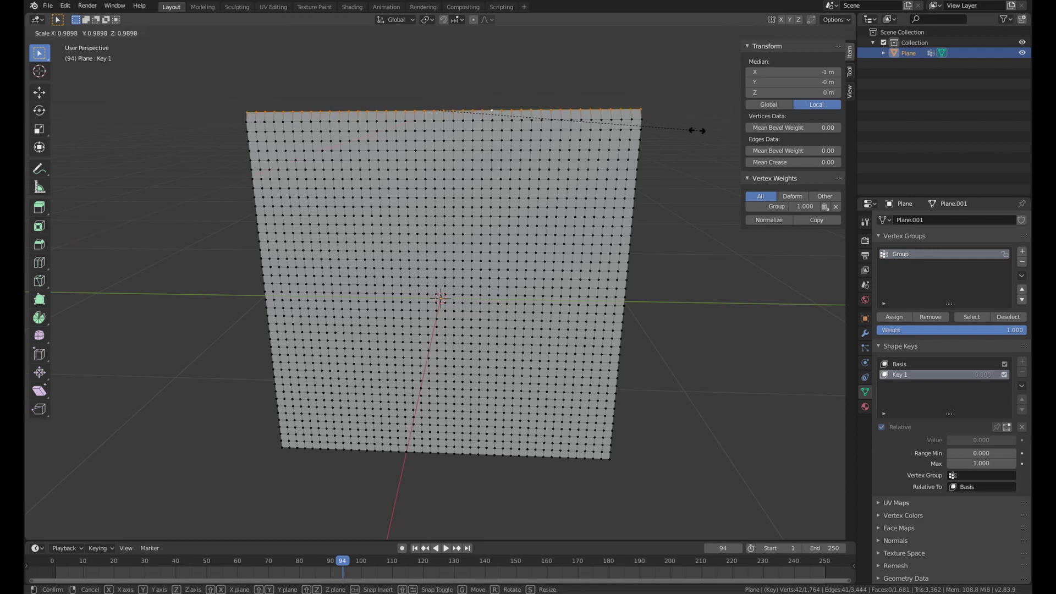
key("y")
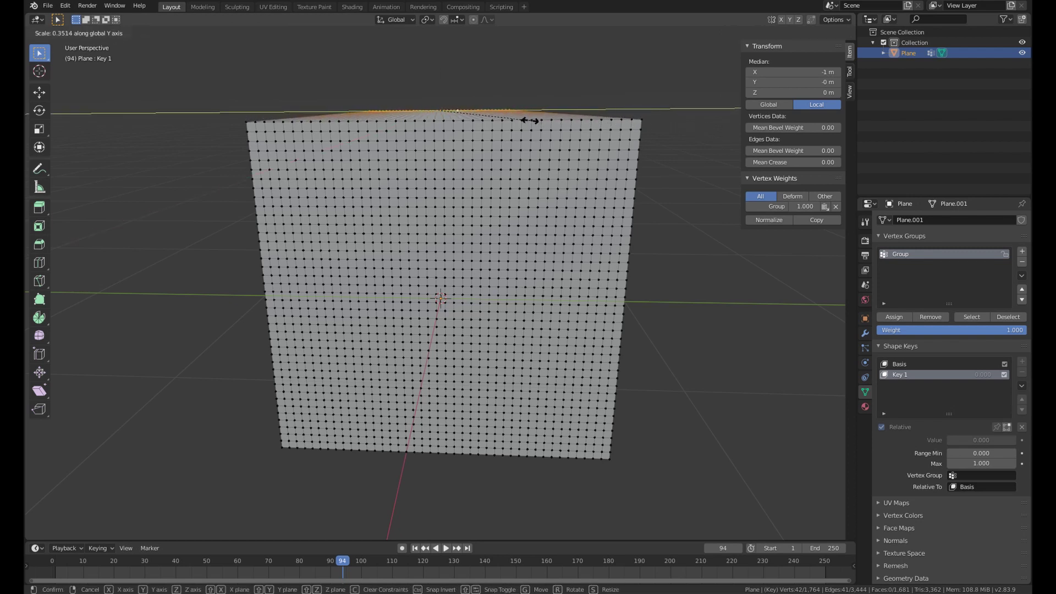
left_click(530, 120)
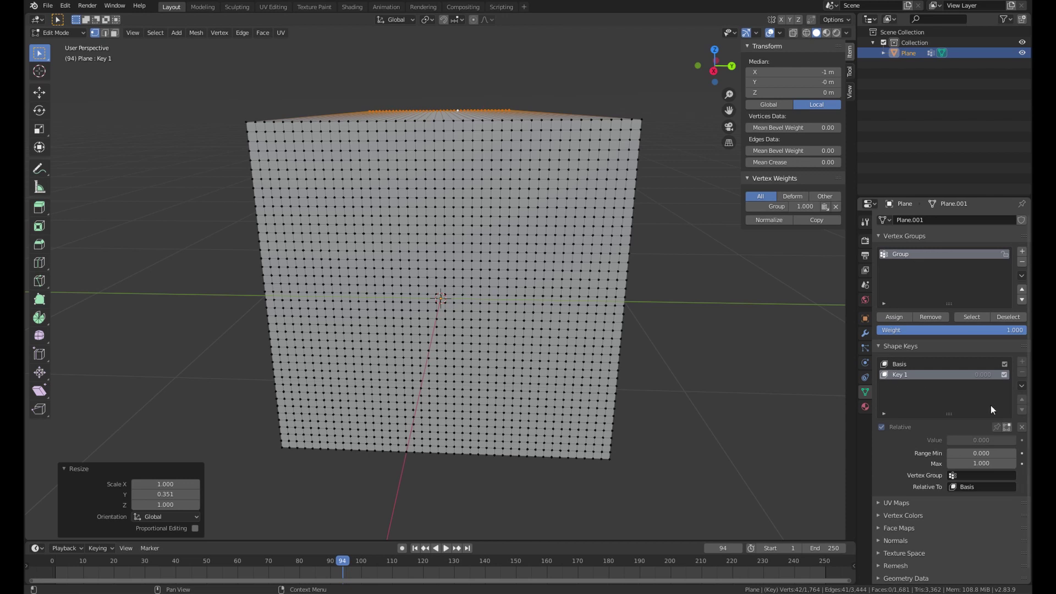
key("Tab")
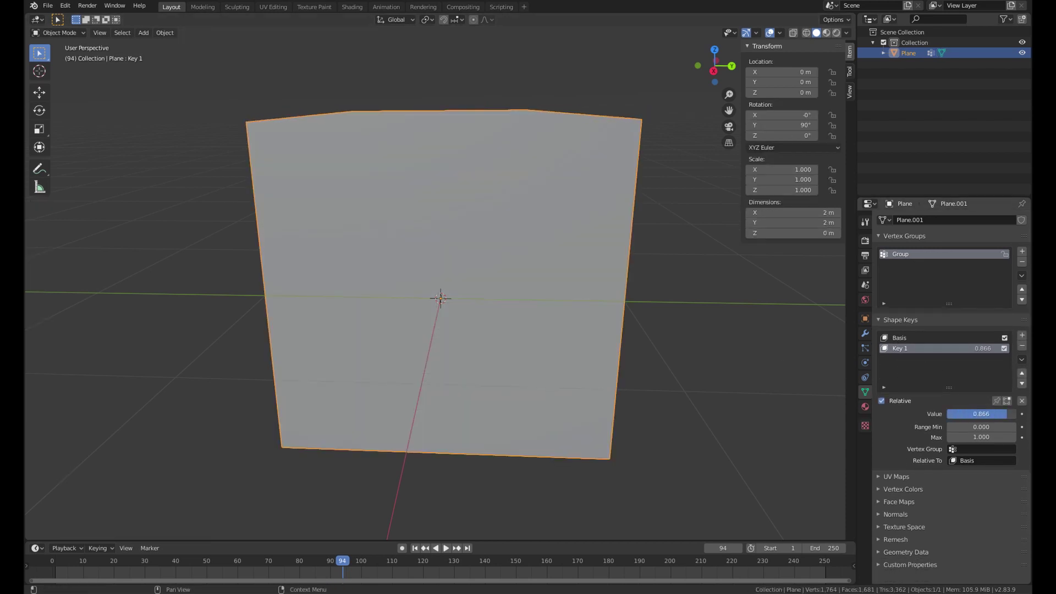
Step: Keyframe Key 1's value at 0 on frame 0 and 1 on frame 30
left_click_drag(981, 414, 948, 413)
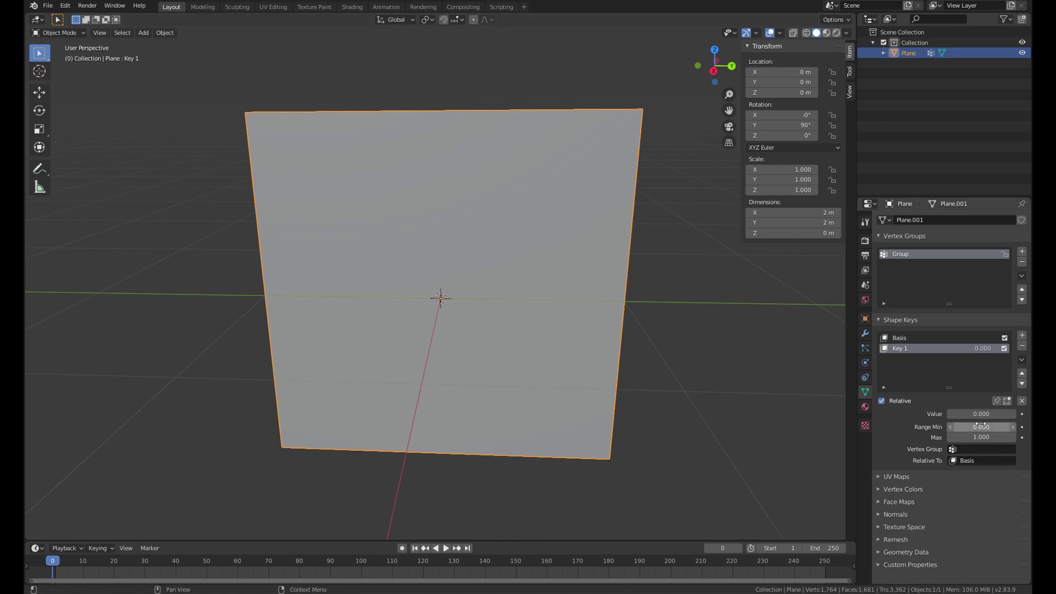
key("i")
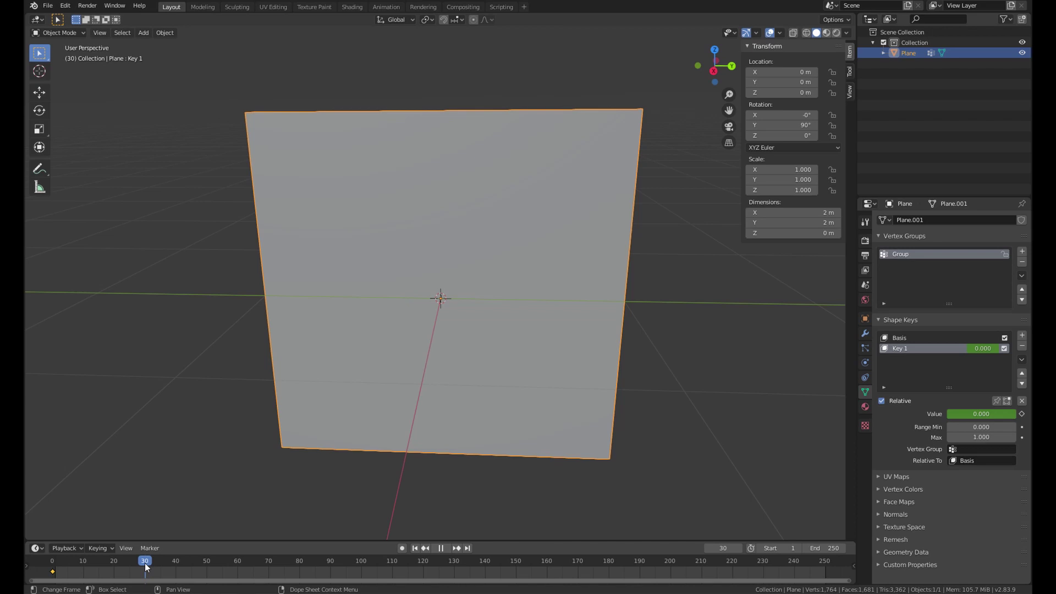
key("Escape")
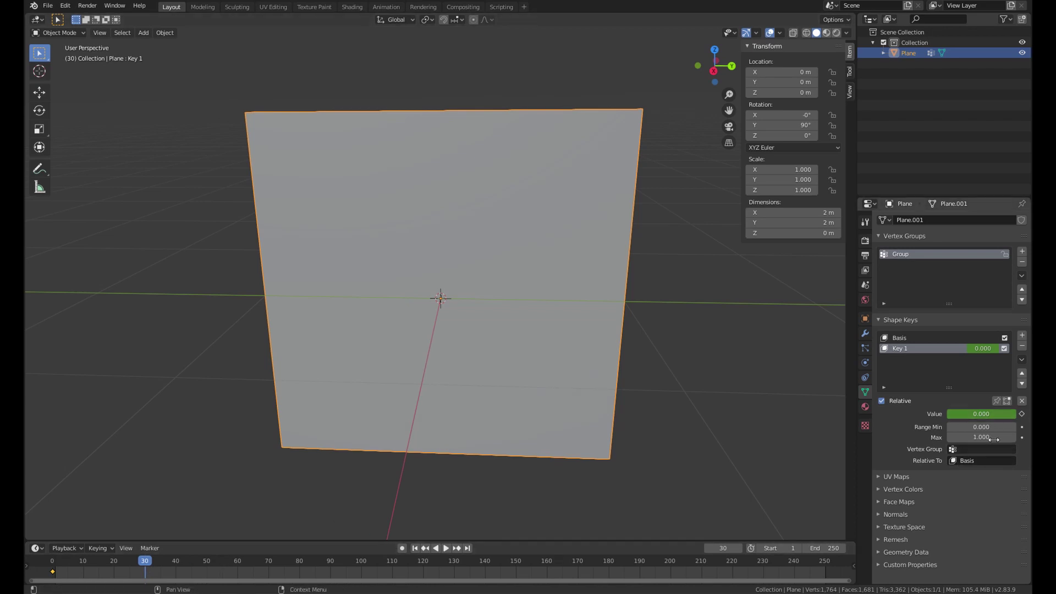
left_click_drag(981, 414, 1001, 411)
key("i")
left_click(785, 394)
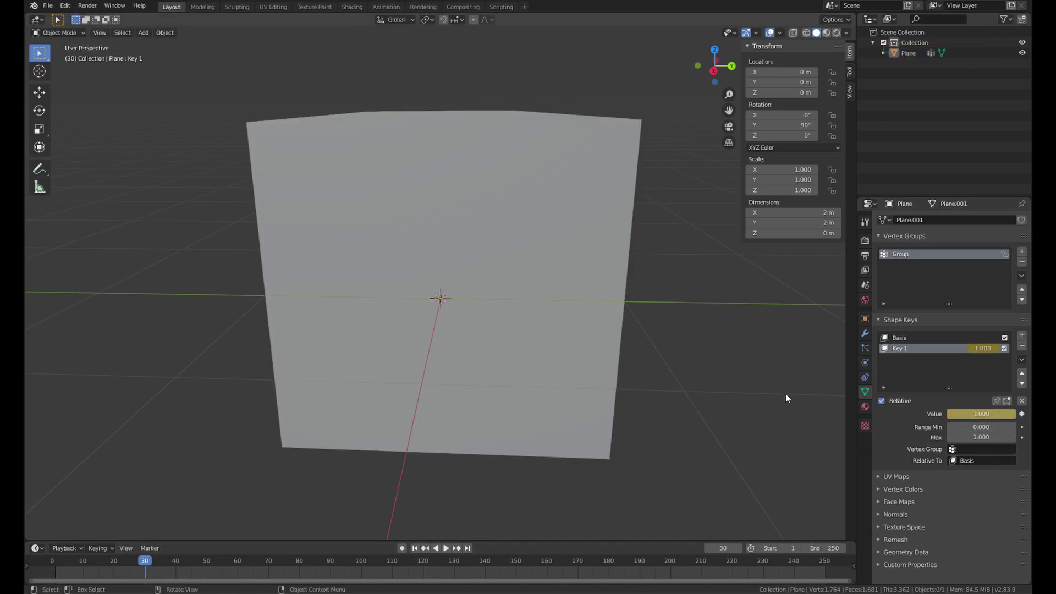
Step: Play back the shape key animation and return to frame 0
key("space")
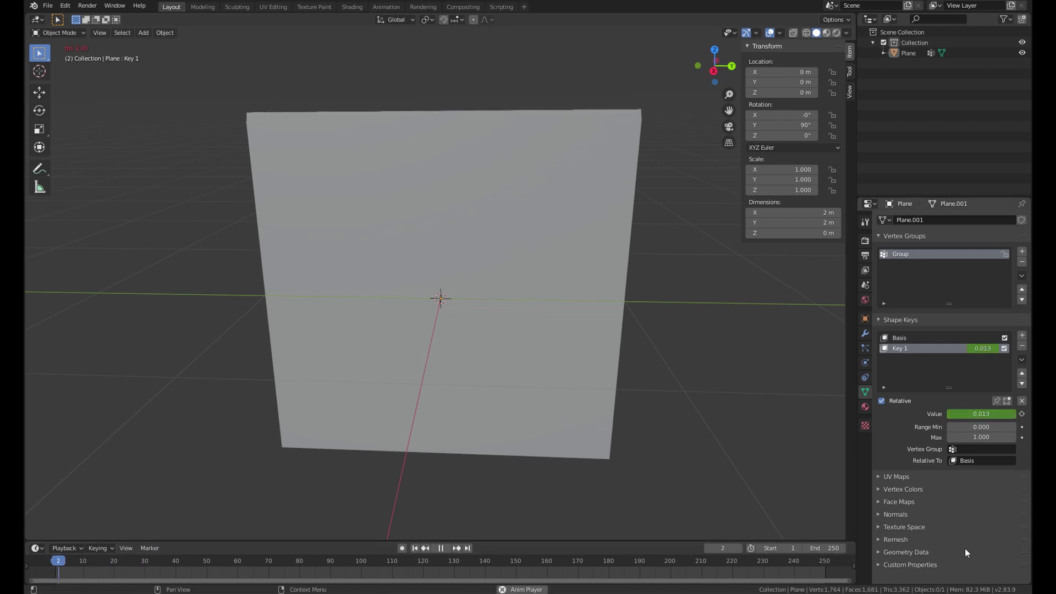
key("Escape")
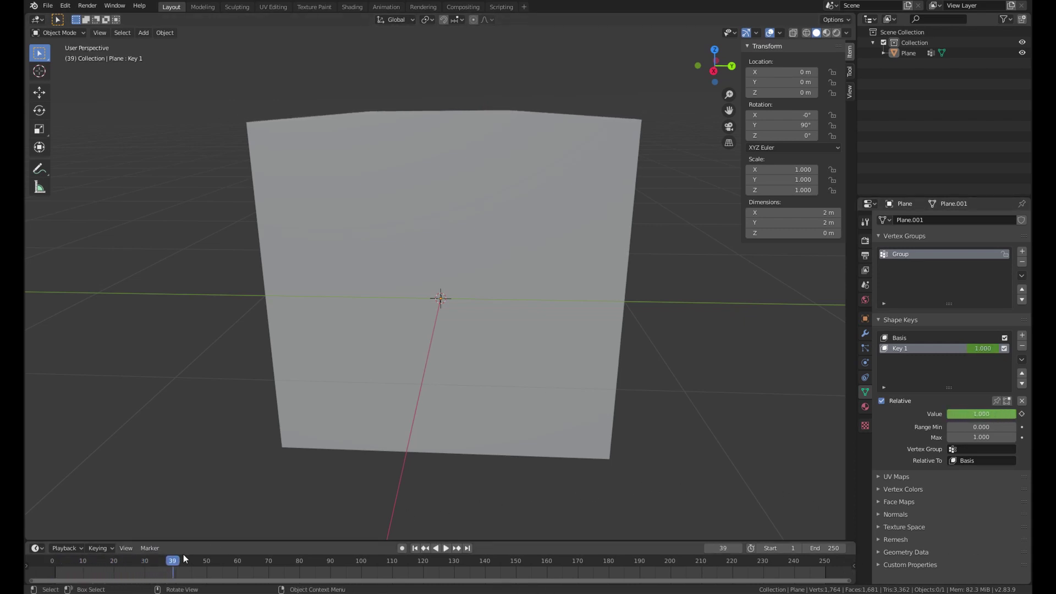
key("space")
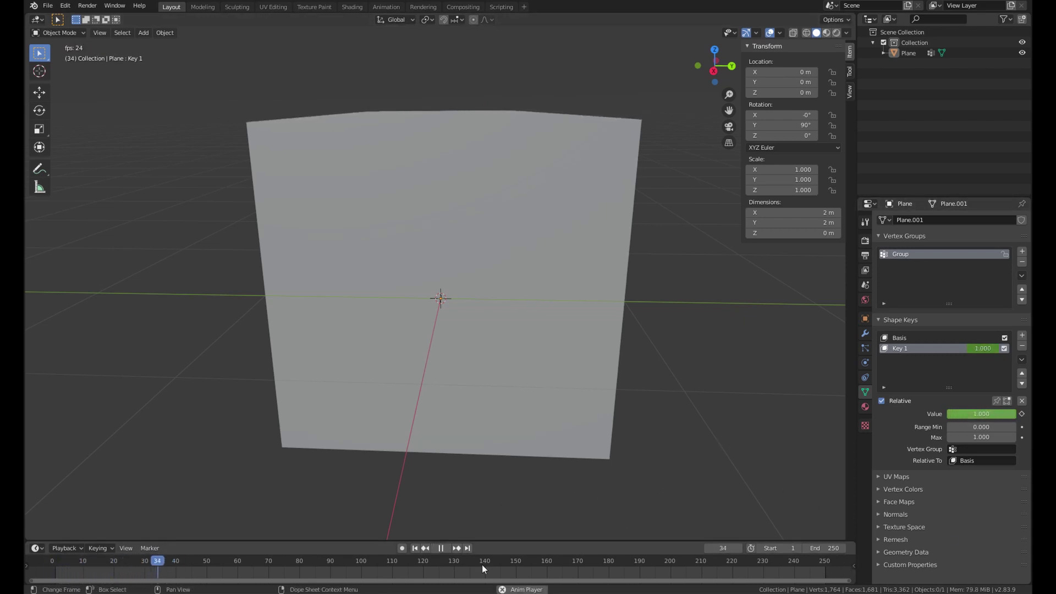
key("space")
left_click_drag(176, 561, 53, 561)
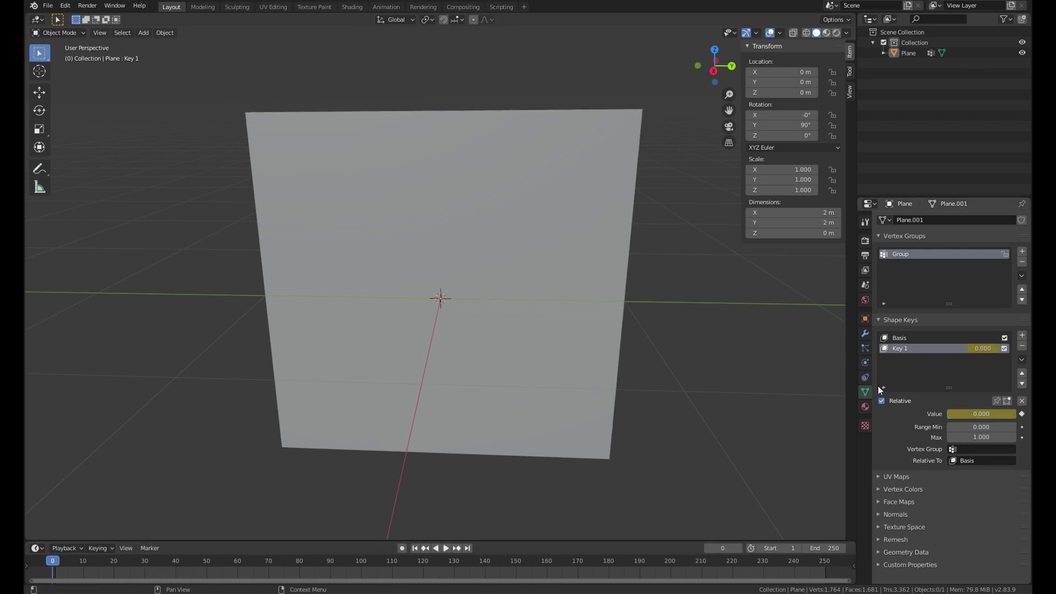
Step: Add Cloth physics to the plane and expand its collision settings for self collisions at 0.005 m
left_click(864, 362)
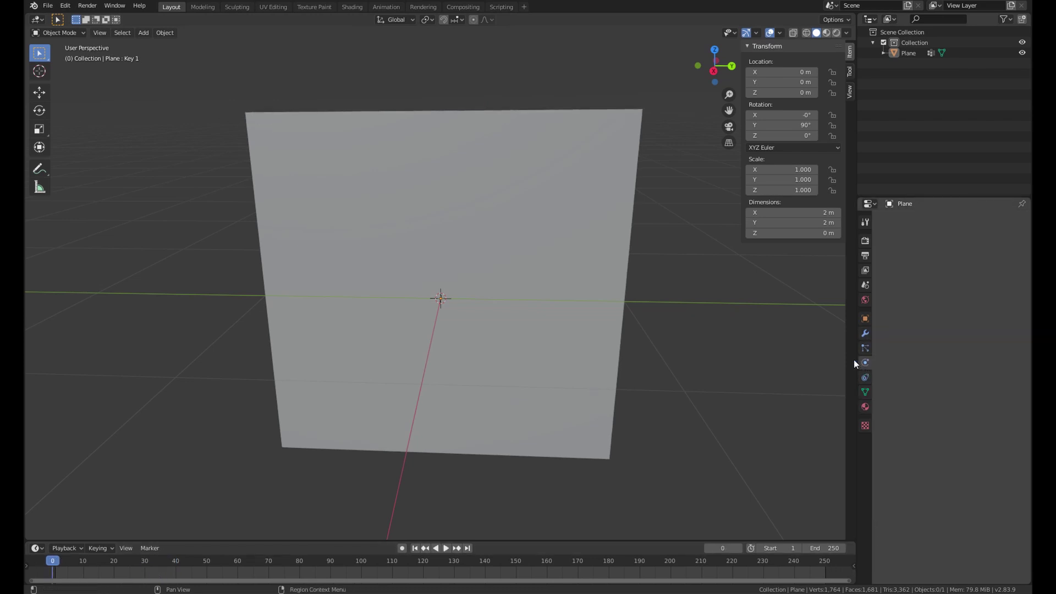
left_click(592, 331)
left_click(903, 260)
scroll(906, 459, "down", 15)
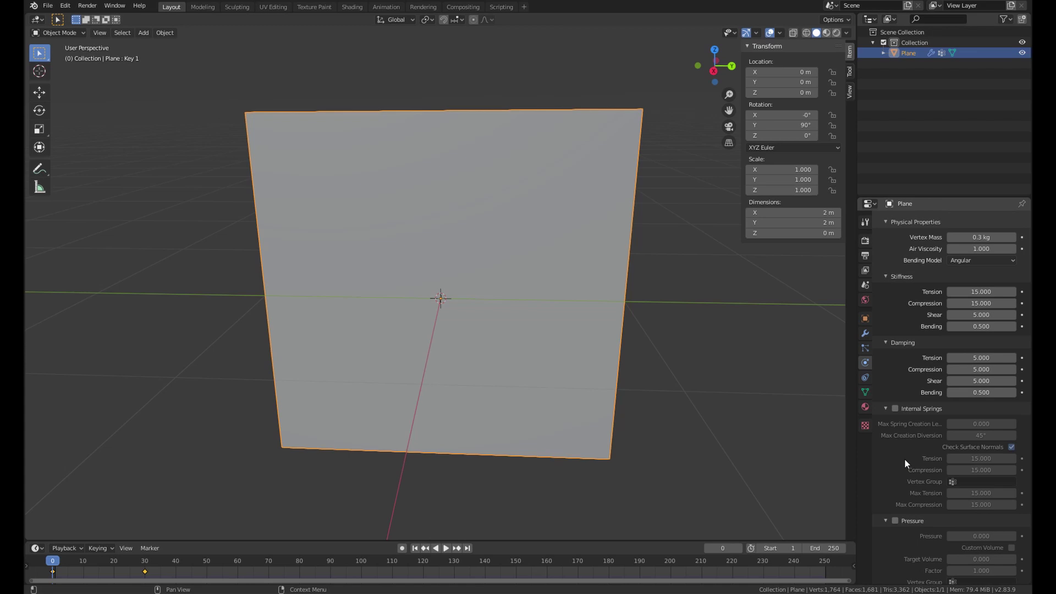
scroll(896, 528, "down", 1)
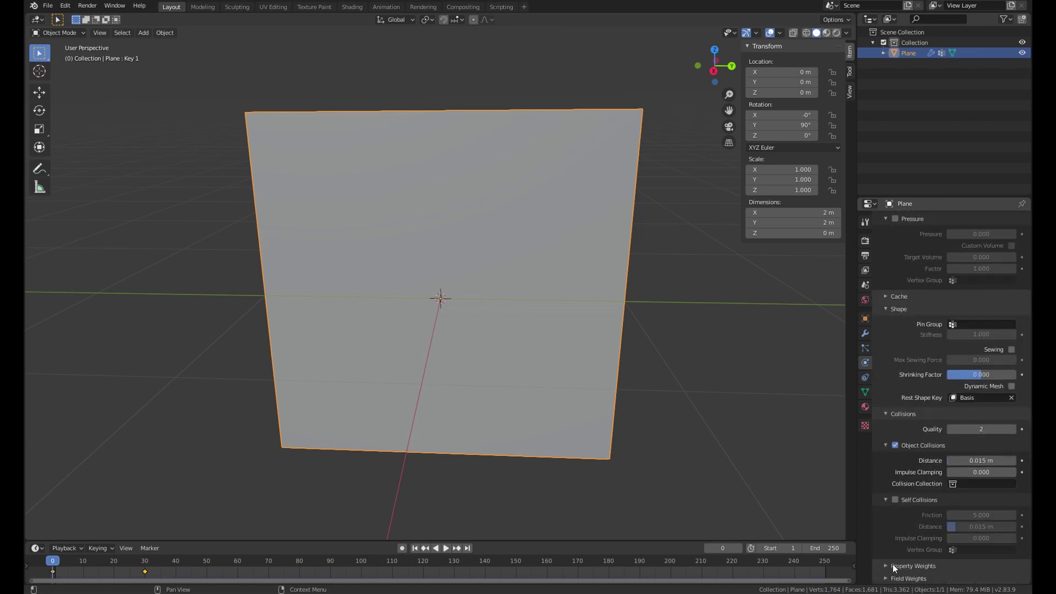
left_click(889, 414)
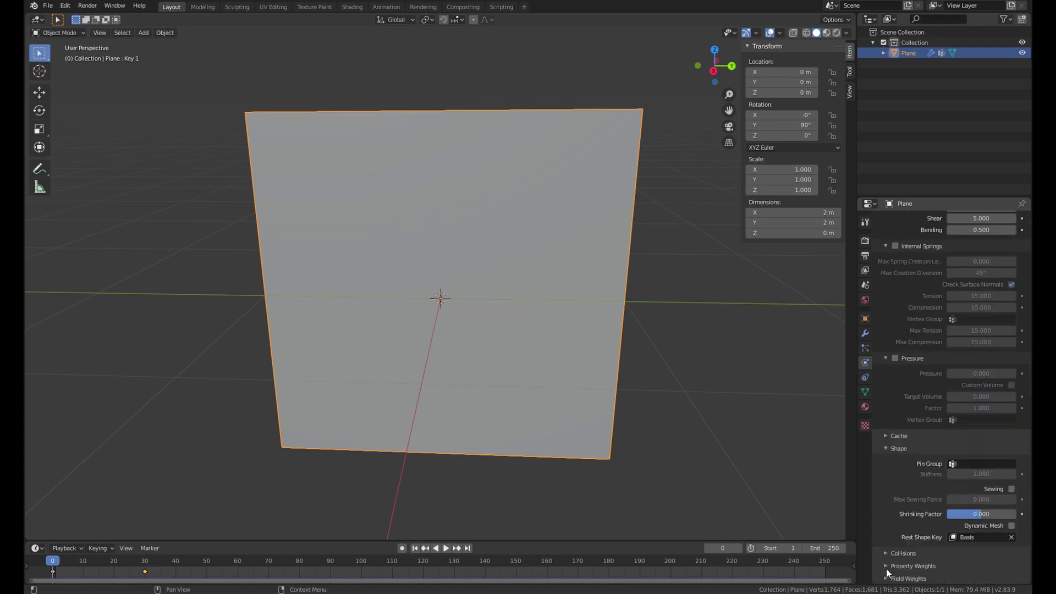
left_click(896, 552)
Step: Pin the cloth with the Group vertex group and play the simulation
scroll(893, 536, "down", 6)
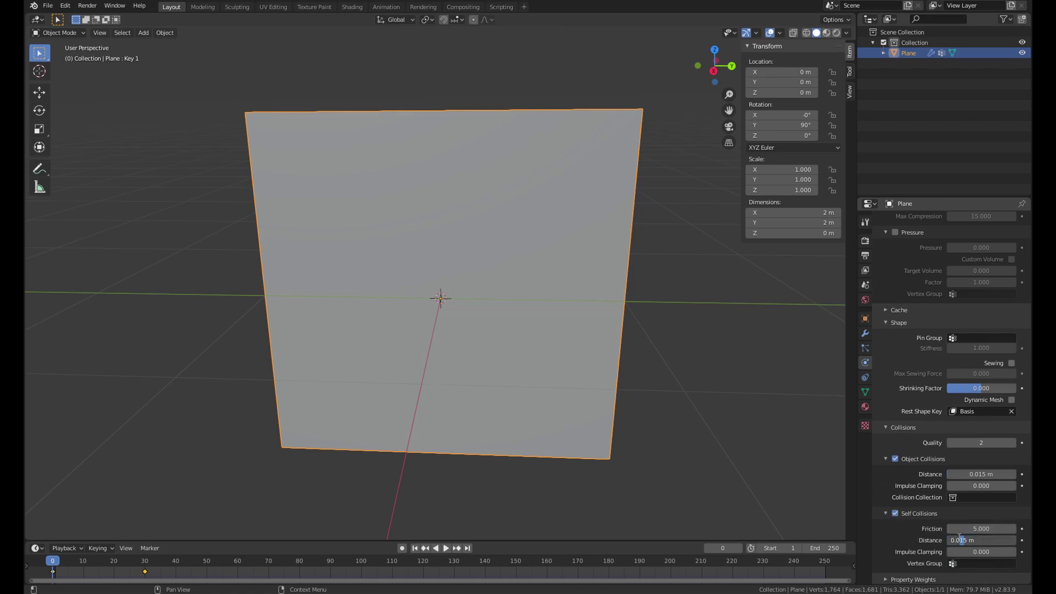
scroll(902, 544, "down", 1)
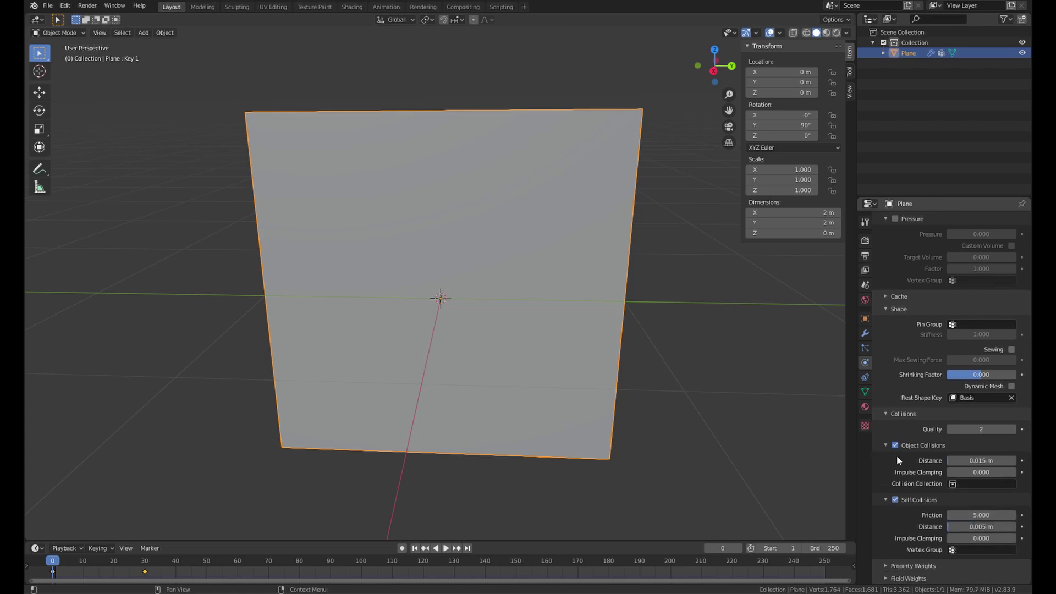
left_click(967, 325)
left_click(905, 334)
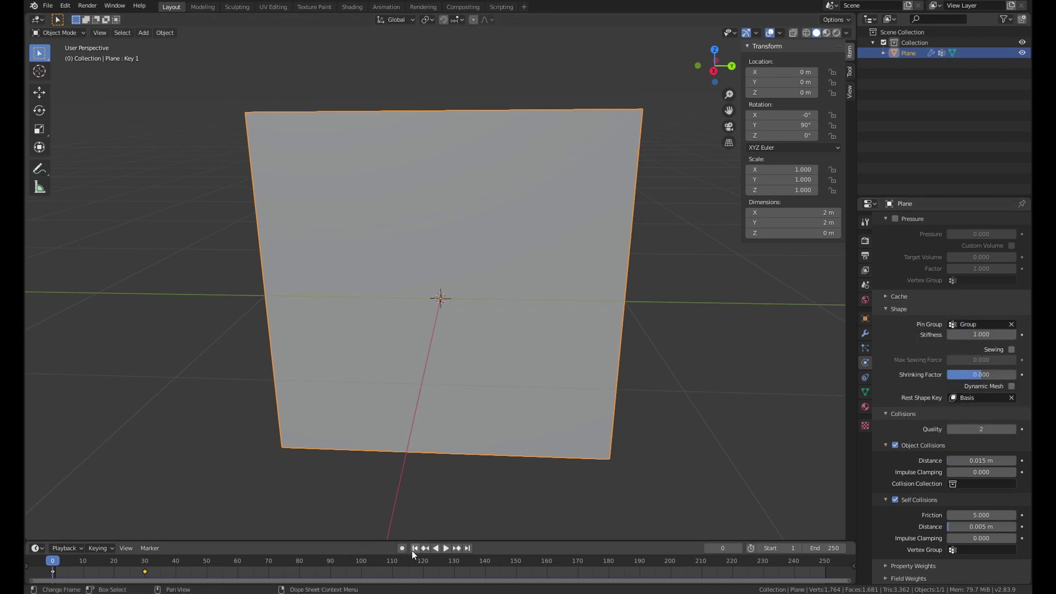
left_click(446, 548)
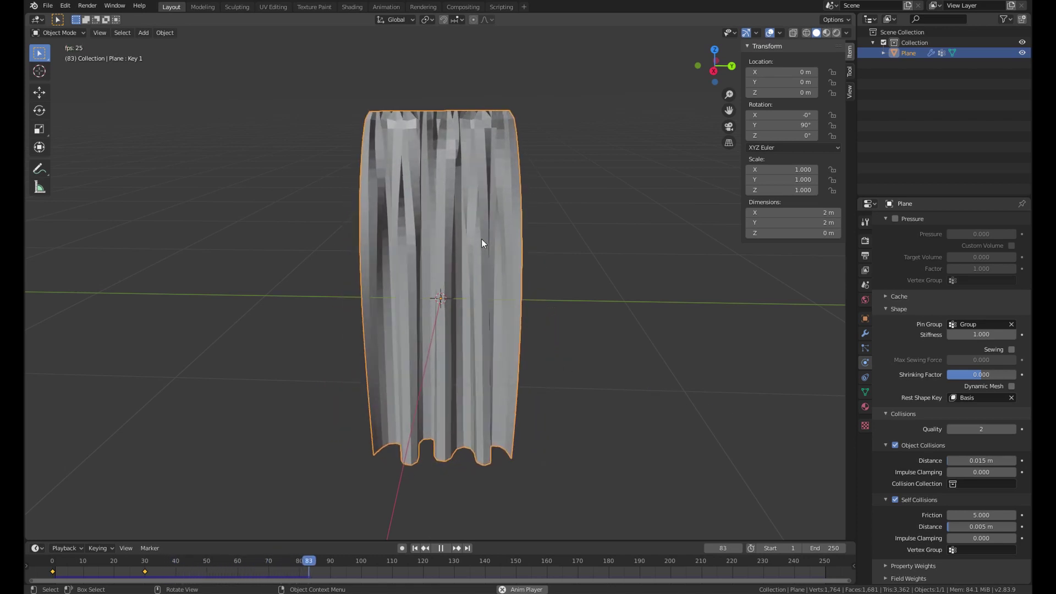
Step: Stop the playback and rewind the timeline to frame 0
key("space")
middle_click_drag(480, 239, 190, 447)
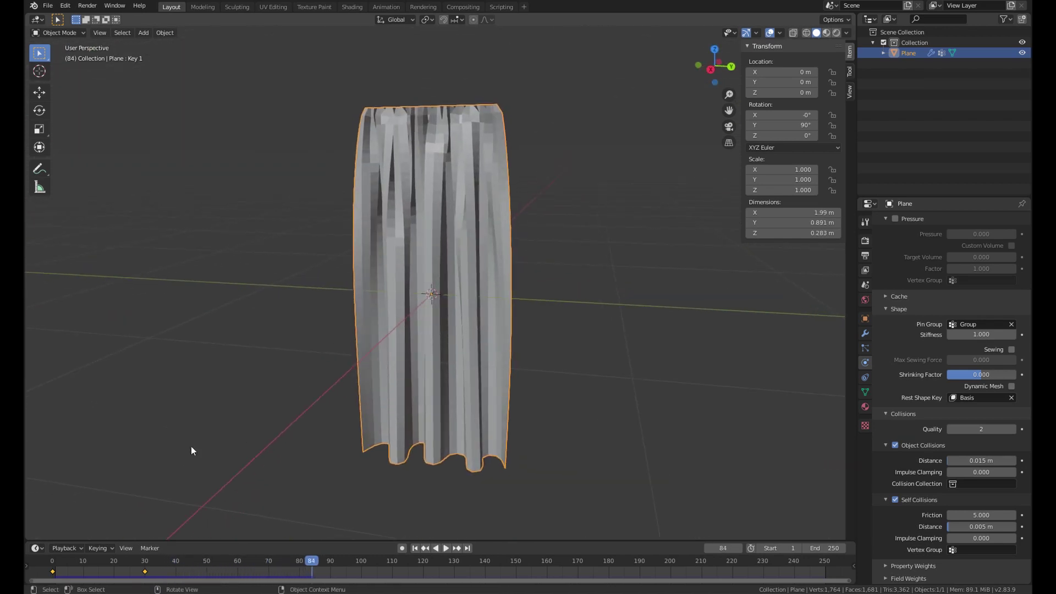
left_click(53, 560)
Step: Subdivide the whole plane mesh once and replay the cloth simulation
key("Tab")
right_click(488, 245)
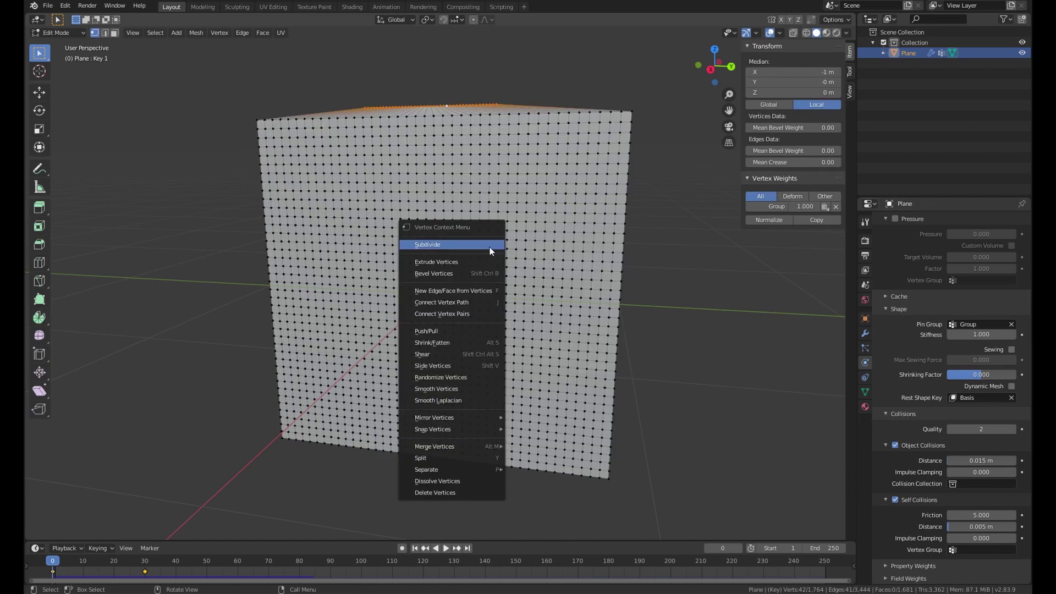
key("Escape")
key("a")
right_click(492, 193)
left_click(493, 193)
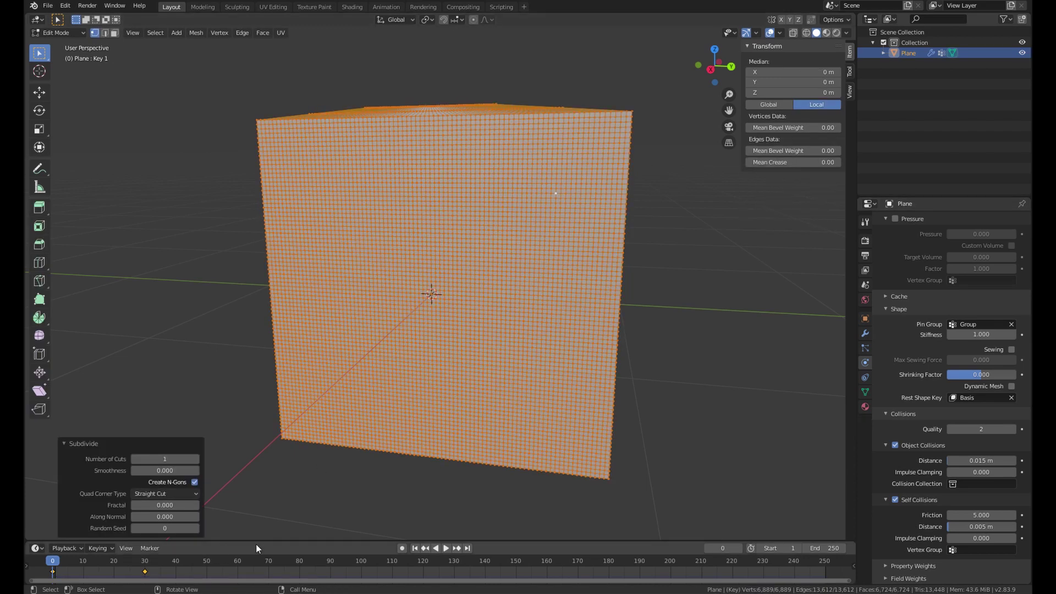
key("Tab")
key("space")
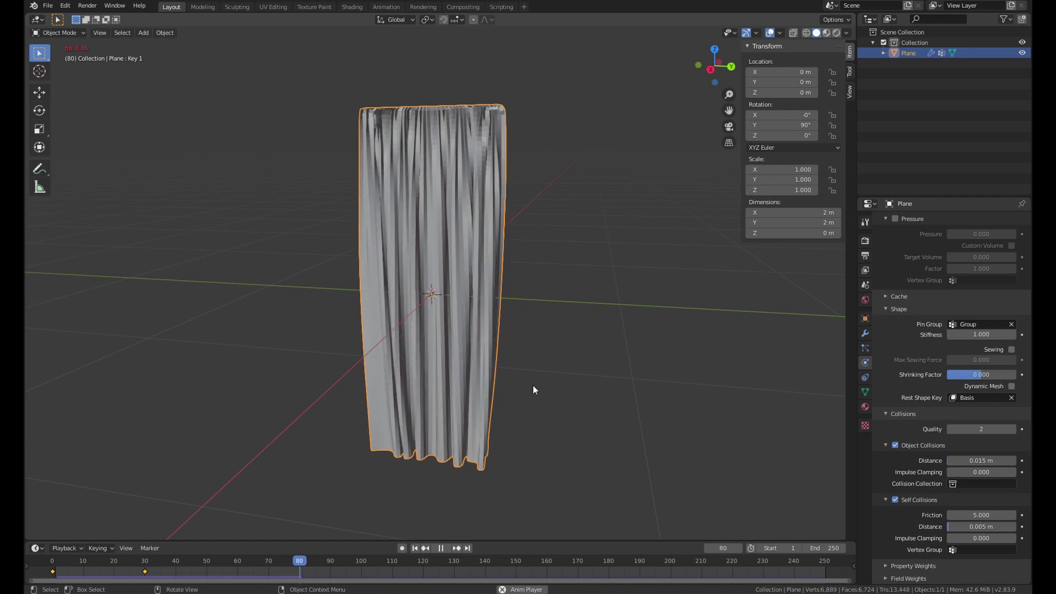
Step: Stop playback at frame 90 and shade the draped curtain smooth
key("space")
middle_click_drag(532, 384, 444, 279)
right_click(465, 337)
left_click(465, 345)
Step: Inspect the pleated curtain from several angles, then deselect it
scroll(443, 279, "up", 4)
scroll(545, 272, "down", 4)
middle_click_drag(544, 272, 481, 364)
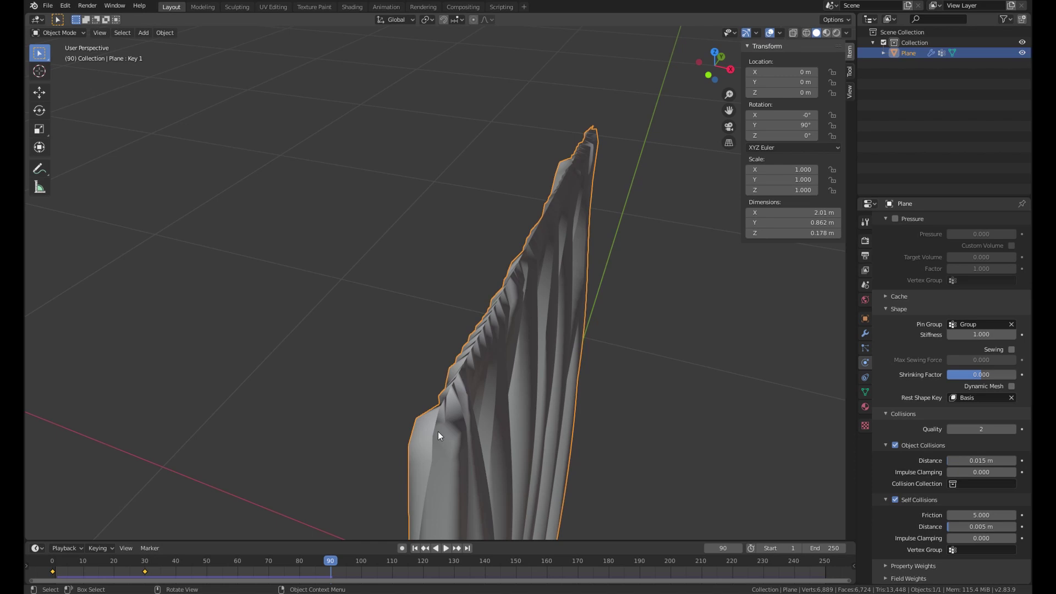
middle_click_drag(439, 432, 542, 428)
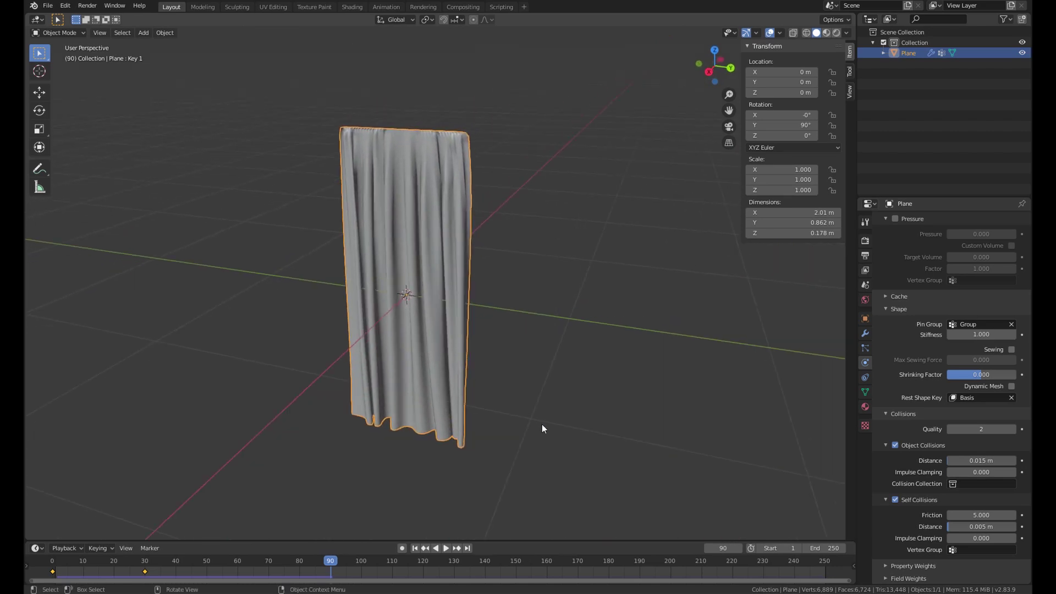
left_click(550, 433)
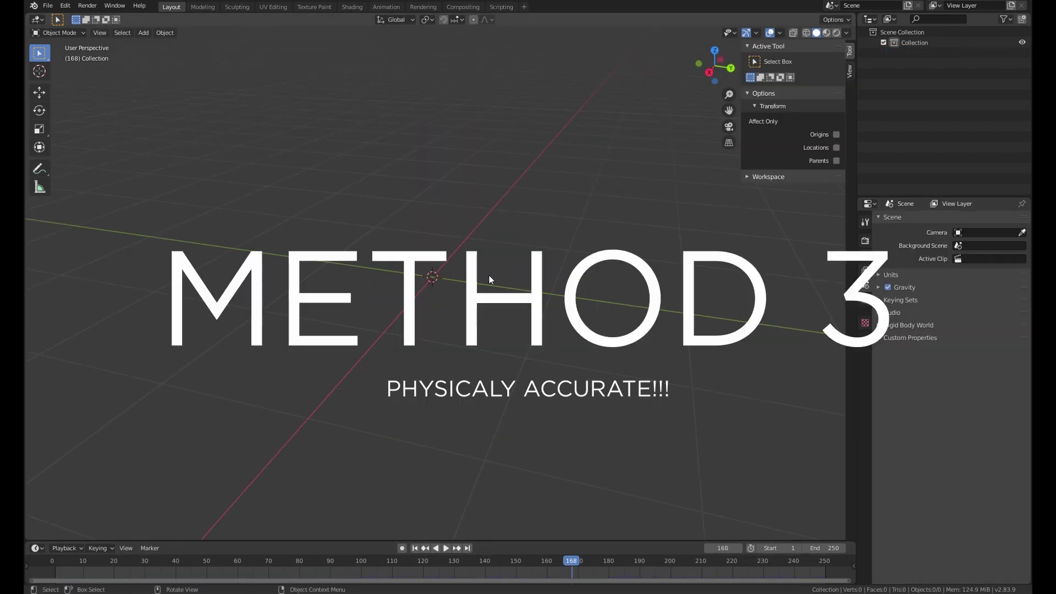
Step: Add a new plane and rotate it 90° on the Y axis to stand upright
key("shift+a")
mouse_move(490, 276)
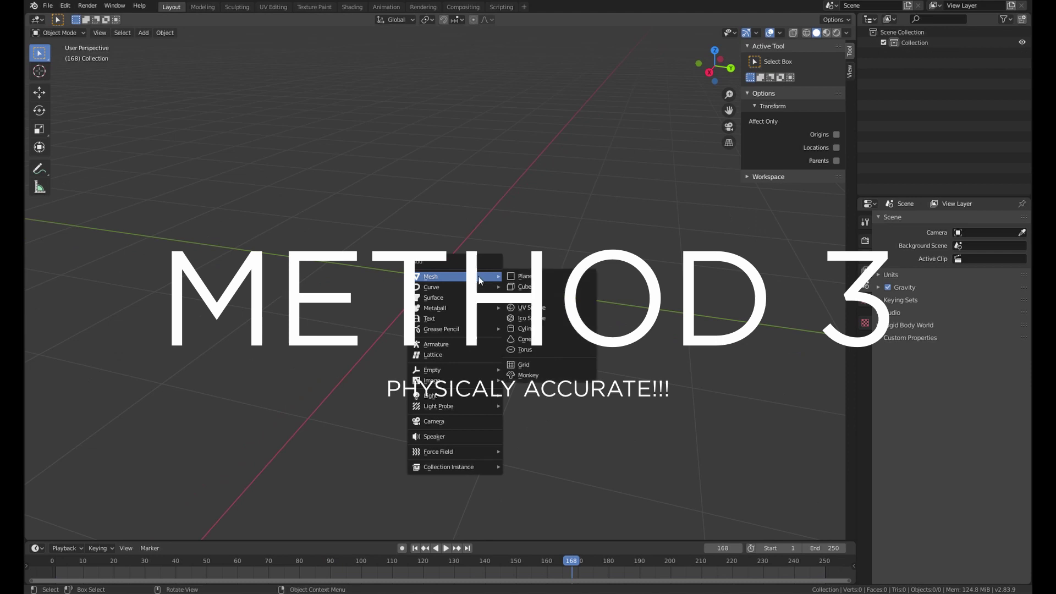
left_click(550, 279)
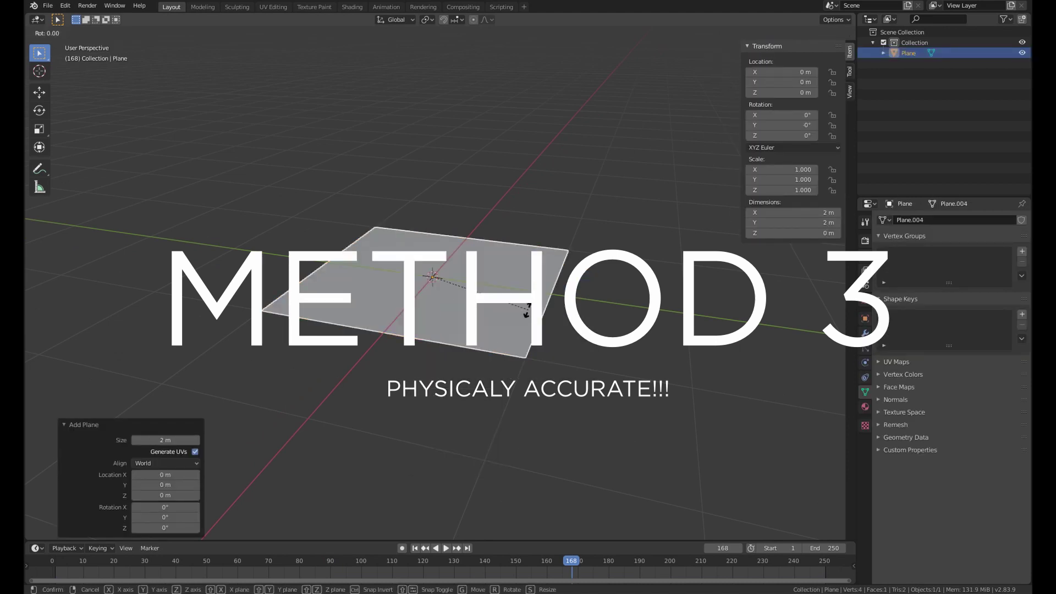
key("r")
key("y")
key("9")
key("0")
key("Return")
Step: Subdivide the upright plane with 4 cuts into a 5×5 grid
middle_click_drag(539, 365, 514, 334)
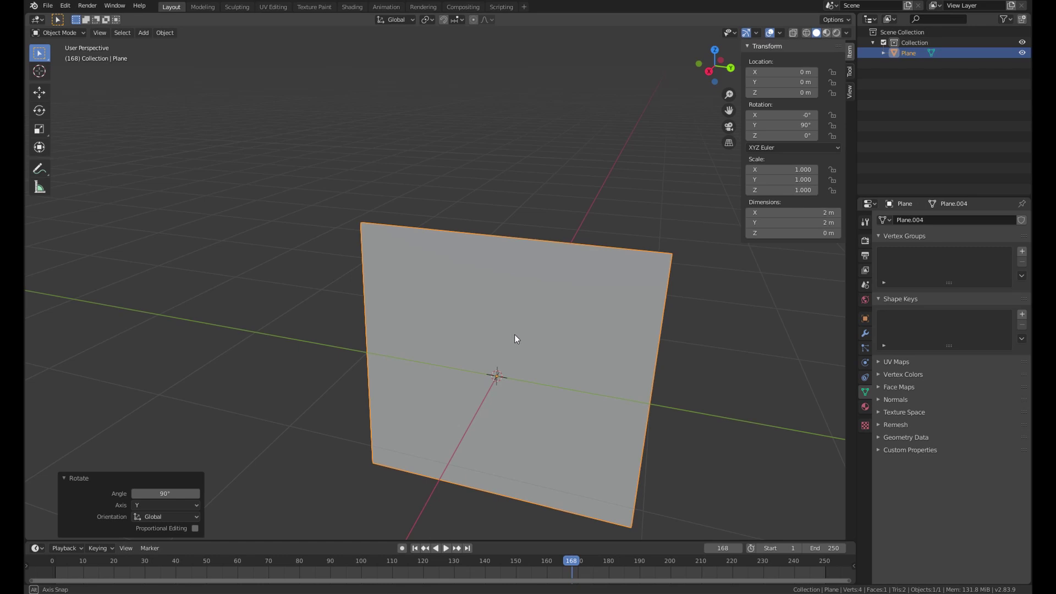
key("Tab")
right_click(511, 266)
left_click(509, 266)
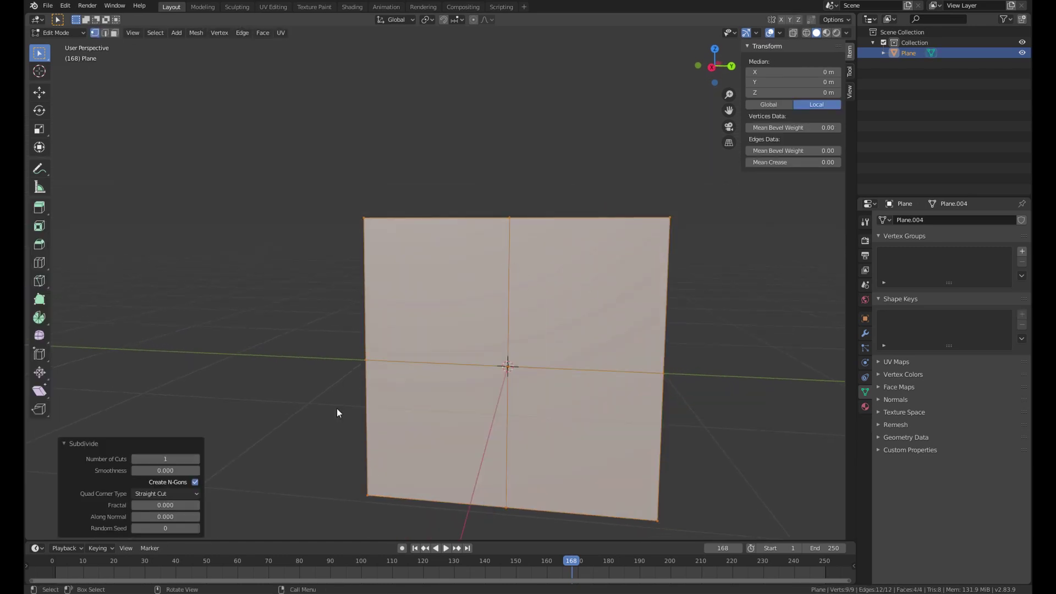
left_click(195, 459)
left_click(195, 459)
left_click(195, 458)
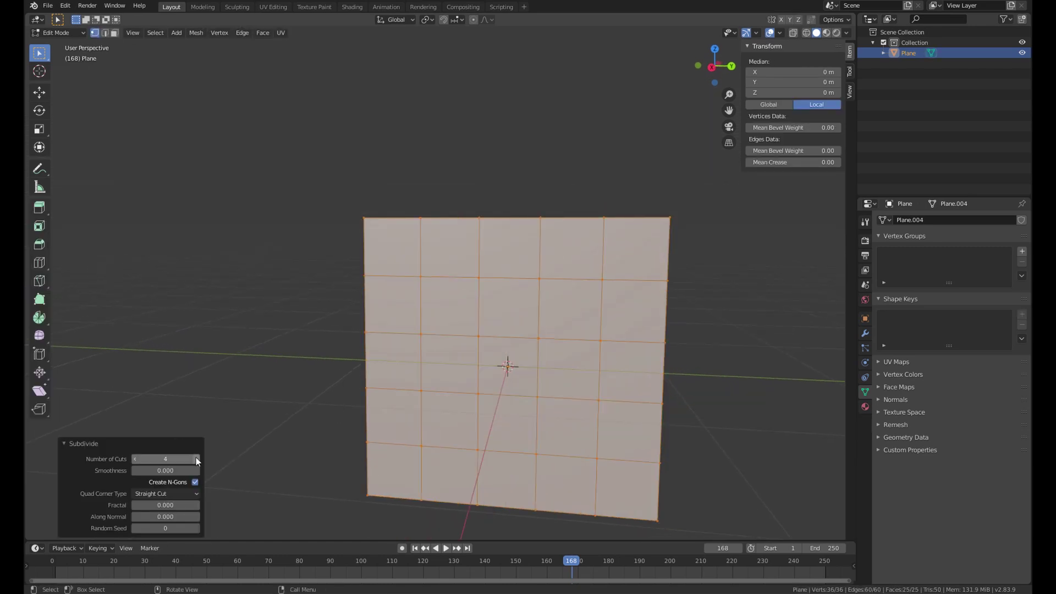
middle_click_drag(598, 354, 609, 341)
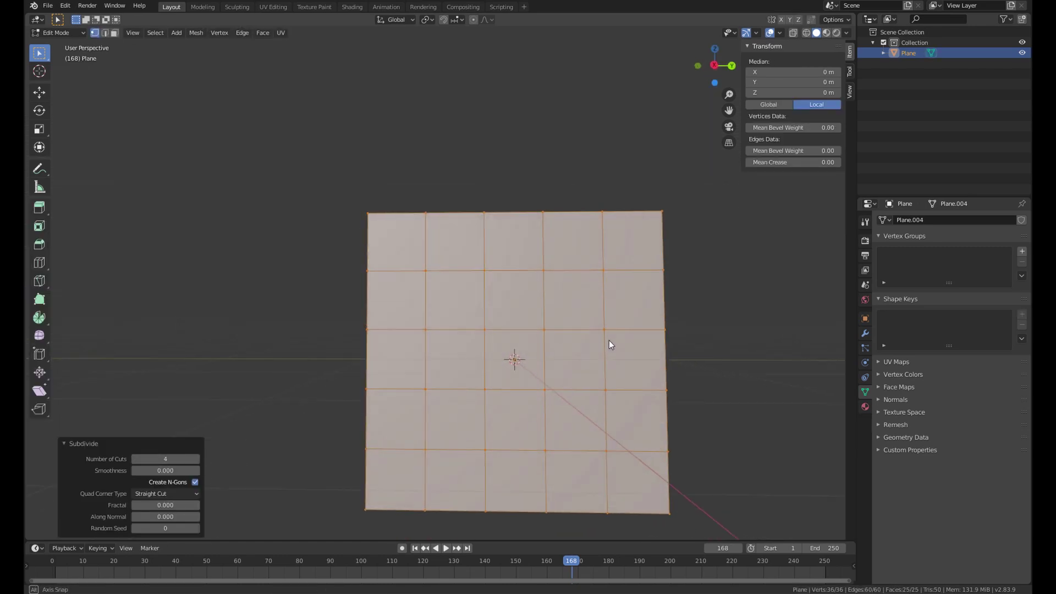
Step: Raise the cuts to 5 and hook the first three top-edge vertices to new empties
left_click(194, 458)
left_click_drag(335, 190, 389, 238)
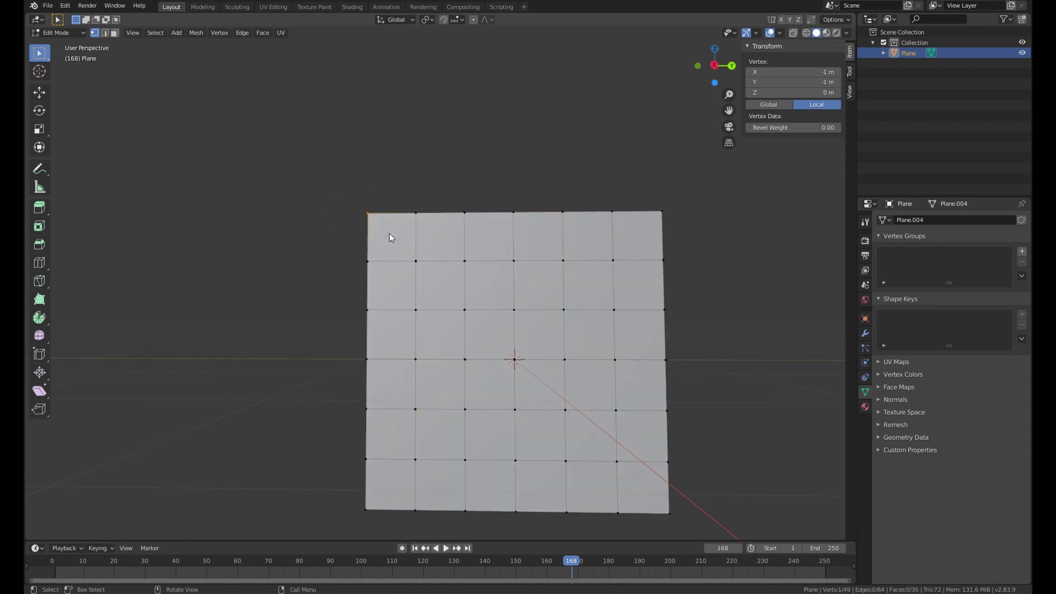
key("ctrl+h")
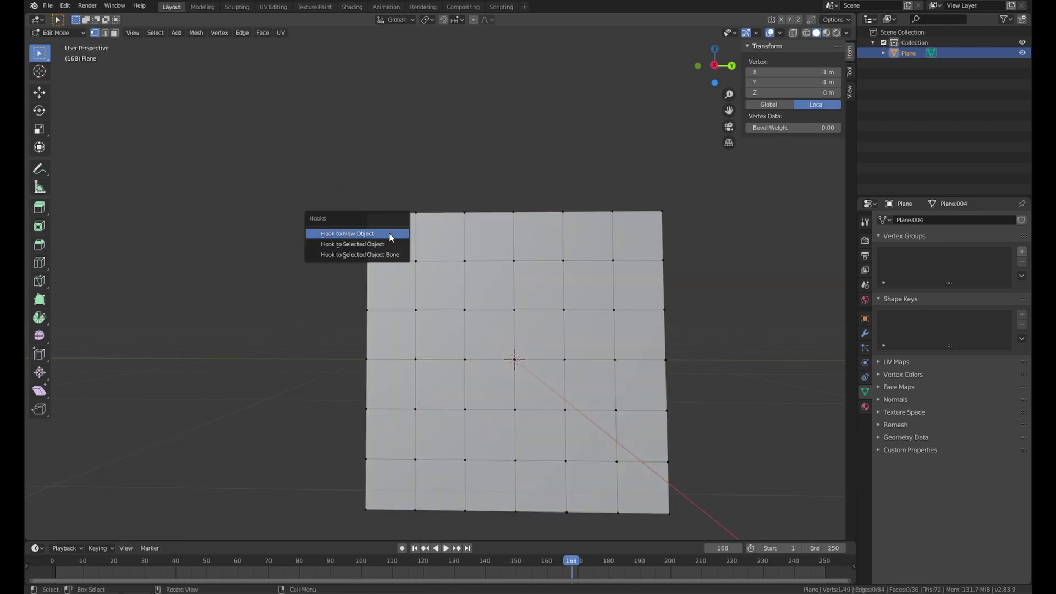
left_click(348, 233)
key("ctrl+h")
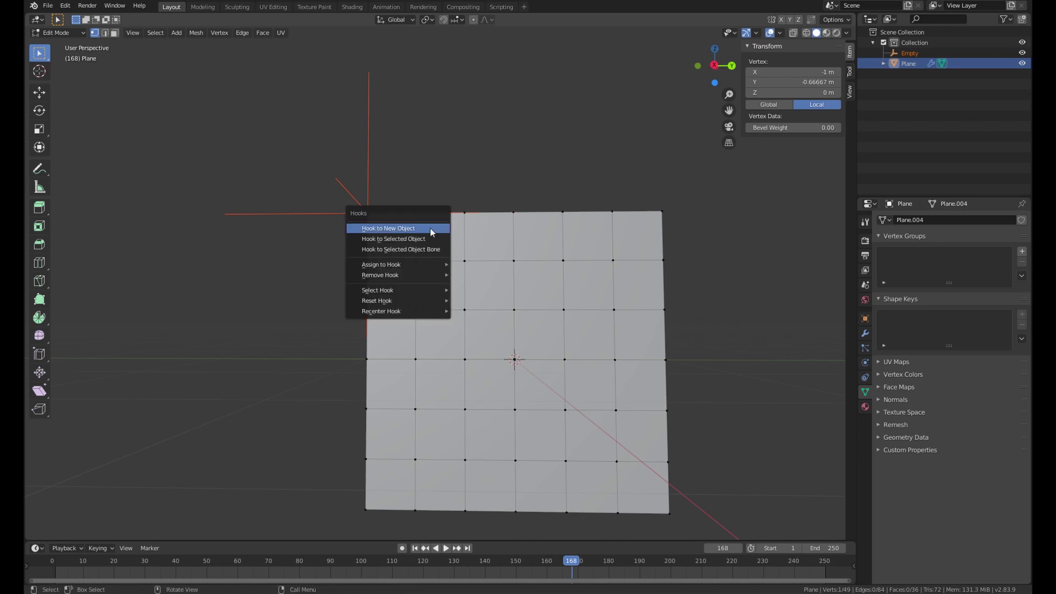
left_click(430, 228)
left_click(477, 232)
key("ctrl+h")
left_click(478, 230)
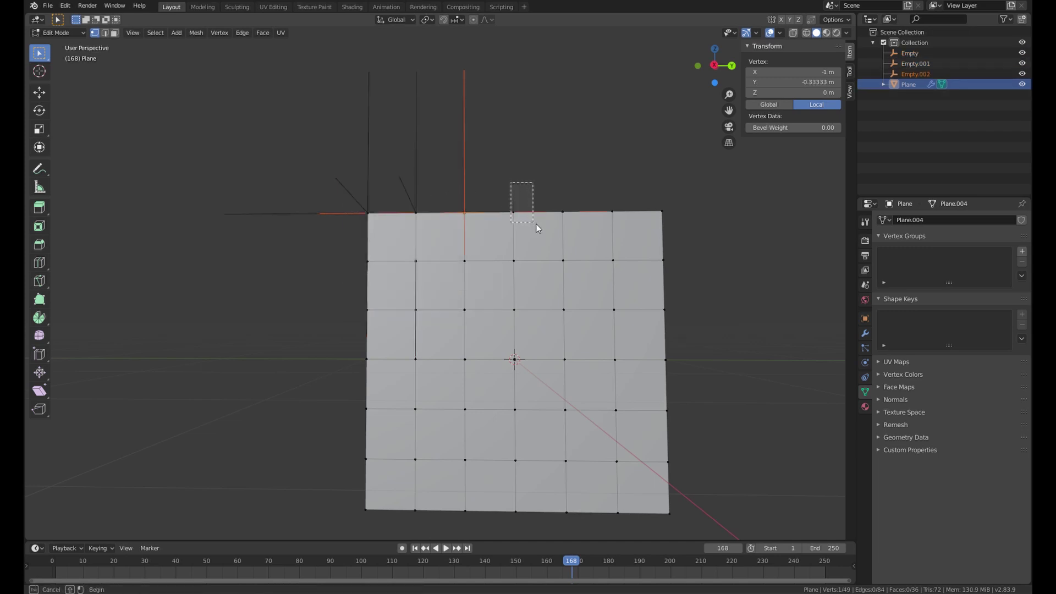
Step: Hook the remaining top-edge vertices through the top-right corner to new empties, then deselect
left_click(526, 214)
key("ctrl+h")
left_click(529, 211)
left_click(567, 216)
key("ctrl+h")
left_click(570, 212)
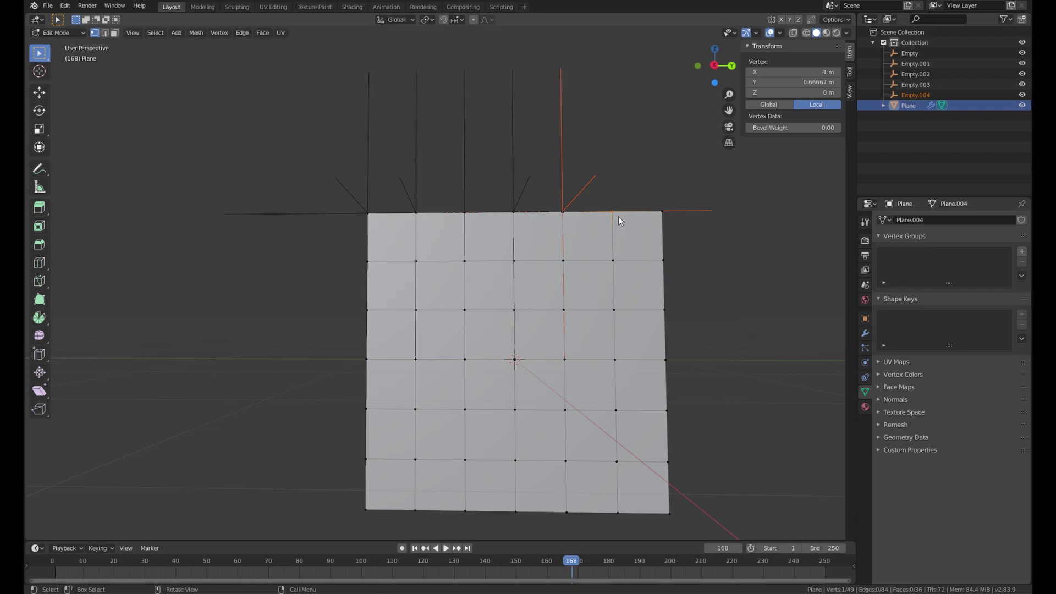
key("ctrl+h")
left_click(618, 216)
left_click(662, 211)
key("ctrl+h")
left_click(679, 223)
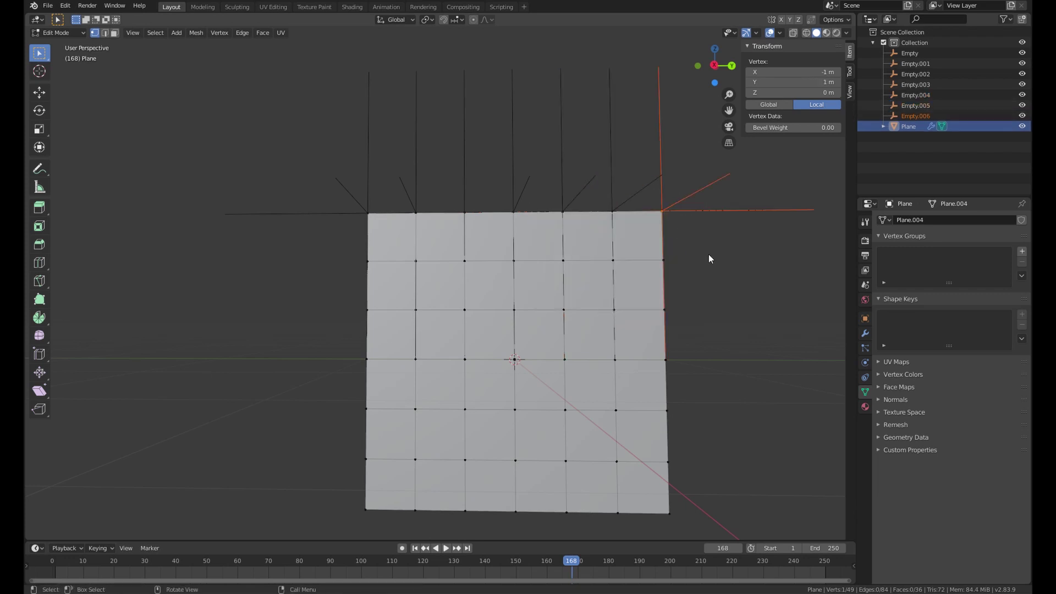
left_click(708, 259)
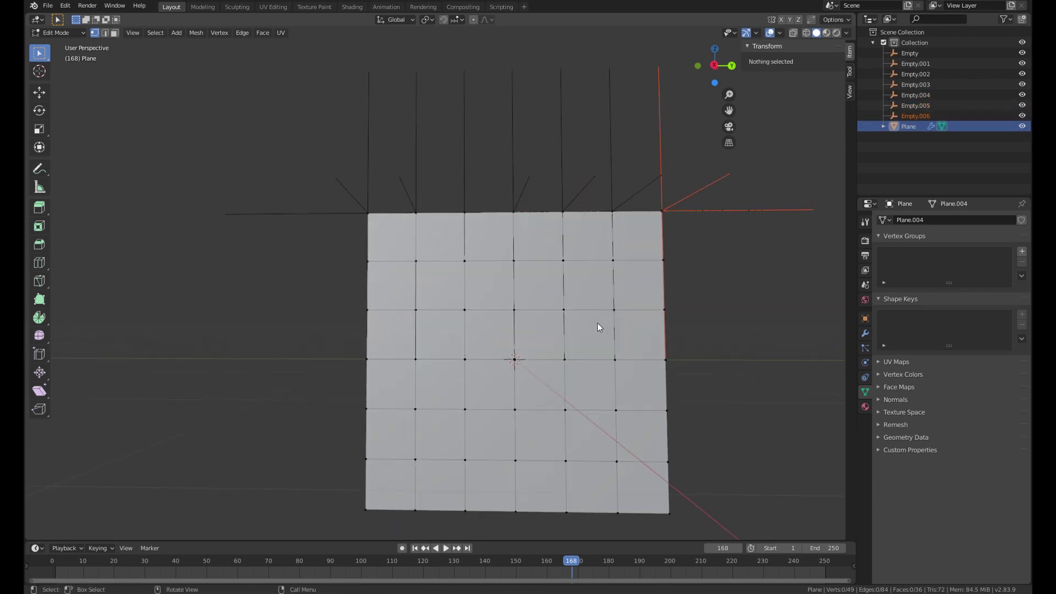
Step: Subdivide the entire hooked grid with 6 cuts into a 1,849-vertex mesh and leave Edit Mode
key("a")
right_click(483, 258)
left_click(487, 258)
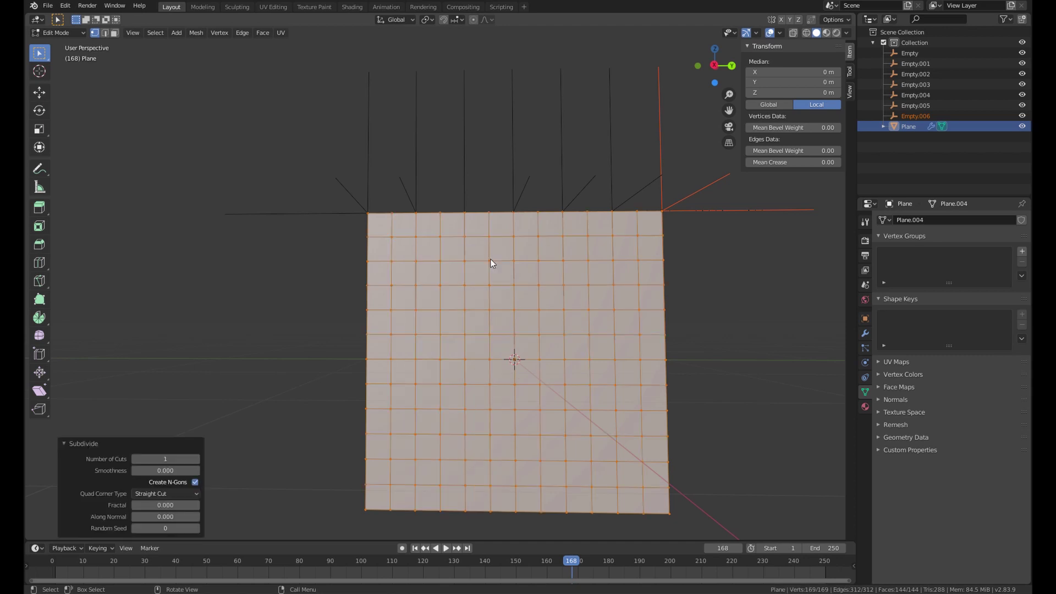
left_click(196, 459)
left_click(196, 460)
left_click(196, 460)
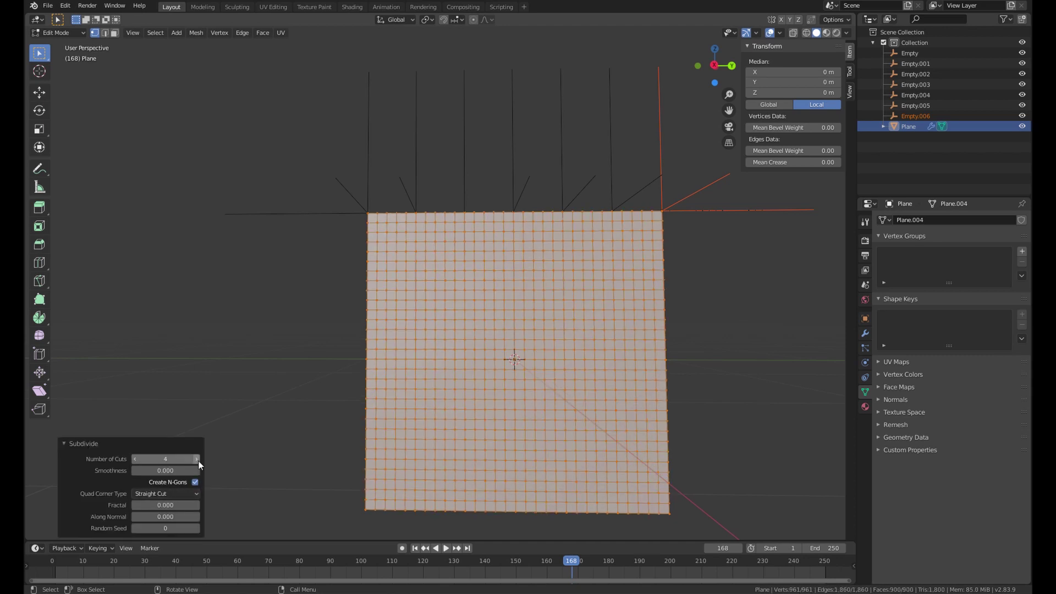
left_click(196, 459)
left_click(197, 459)
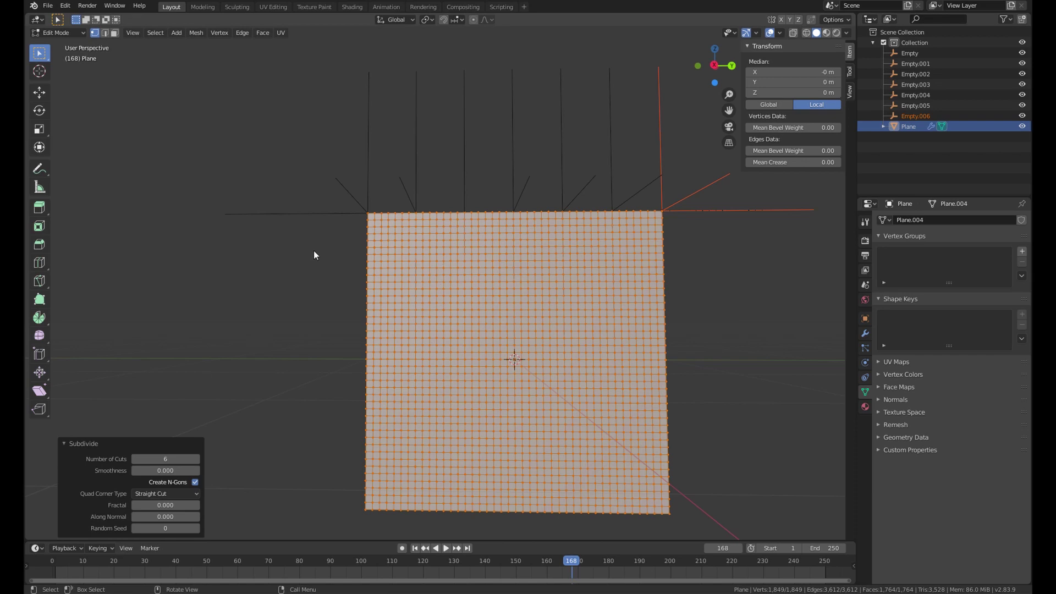
key("Tab")
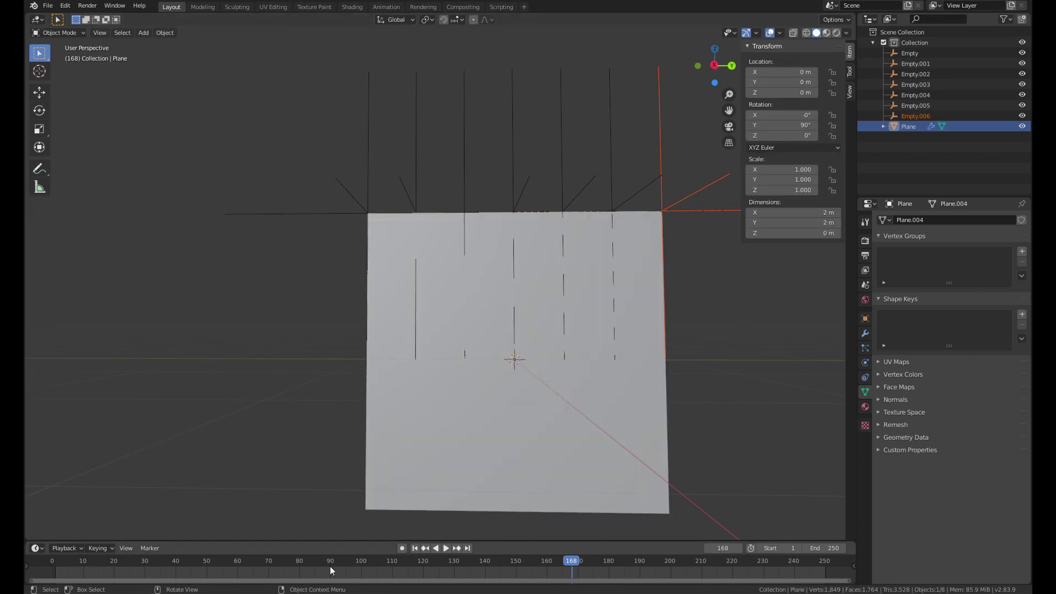
Step: At frame 0, keyframe the location of all seven hook empties
key("shift+Left")
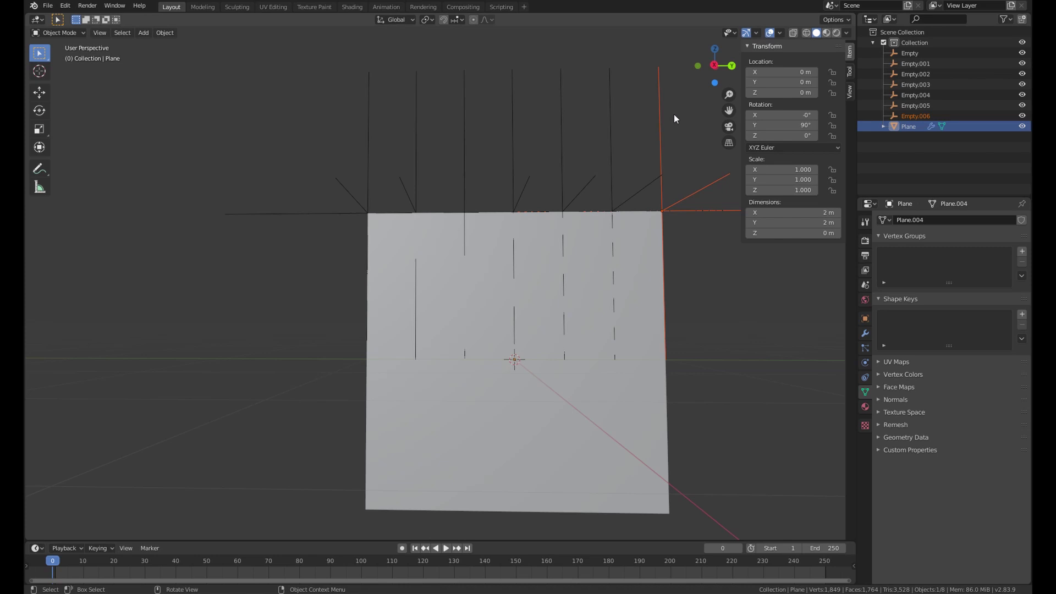
left_click_drag(674, 114, 230, 158)
key("i")
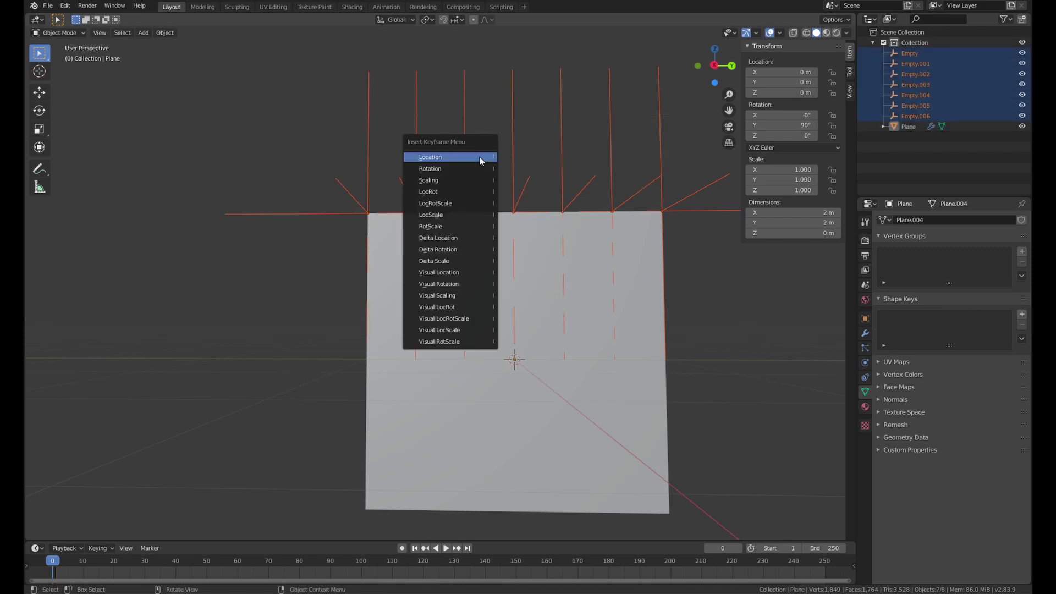
left_click(480, 158)
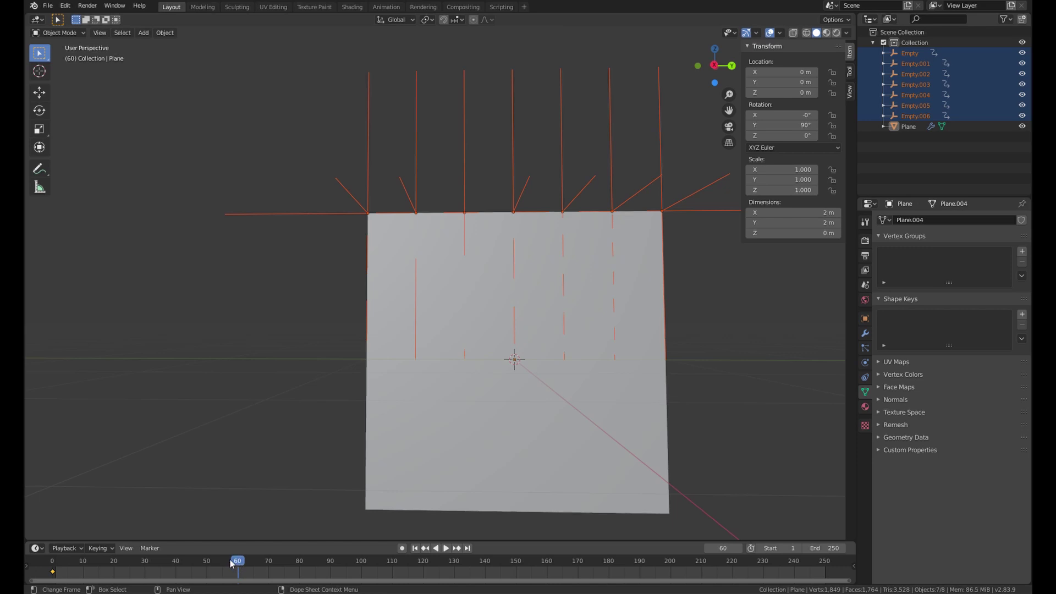
Step: Slide the empties after the first toward it along Y, switching to wireframe view
left_click_drag(685, 142, 408, 184)
key("g")
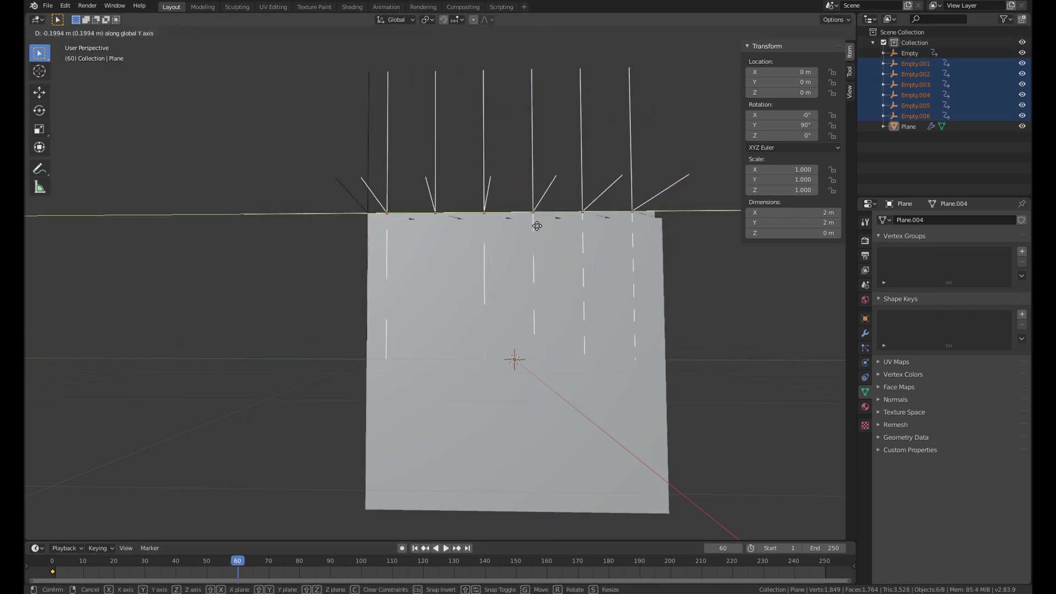
left_click(536, 223)
left_click_drag(674, 133, 422, 196)
key("g")
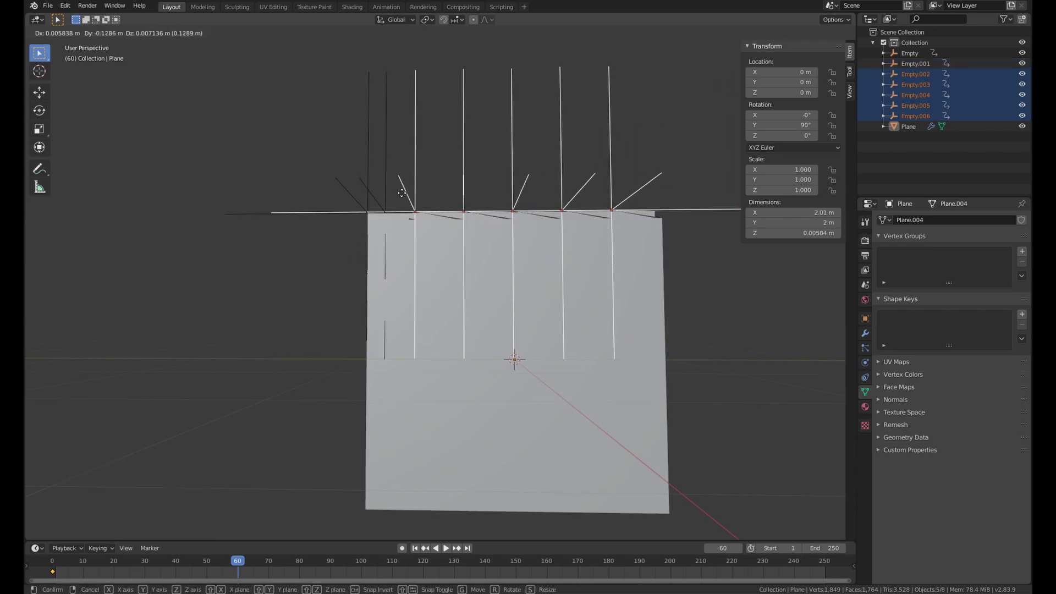
left_click(629, 147)
left_click_drag(629, 147, 434, 194)
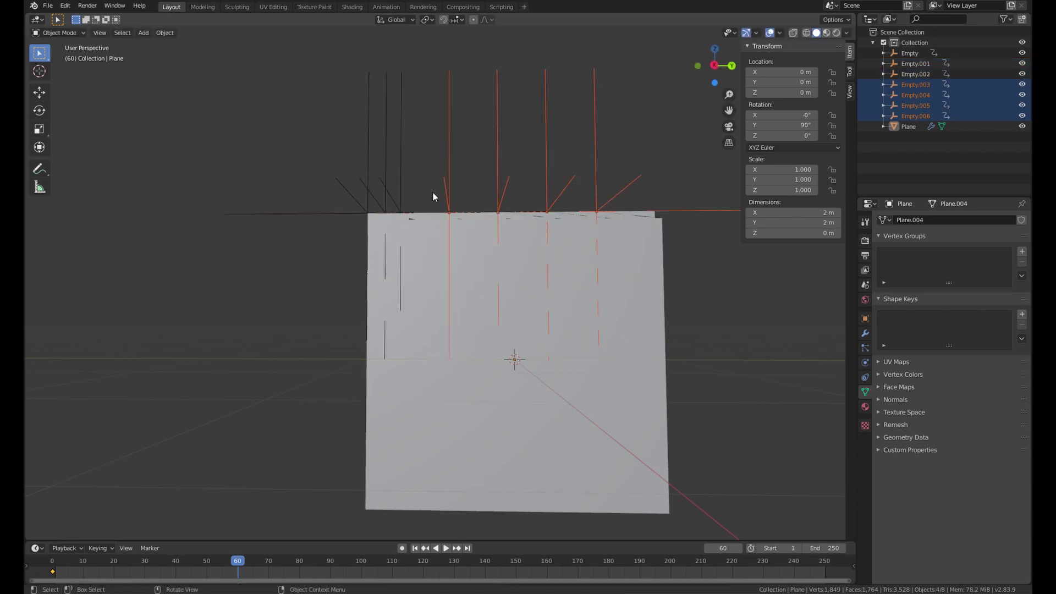
key("g")
key("y")
left_click(486, 203)
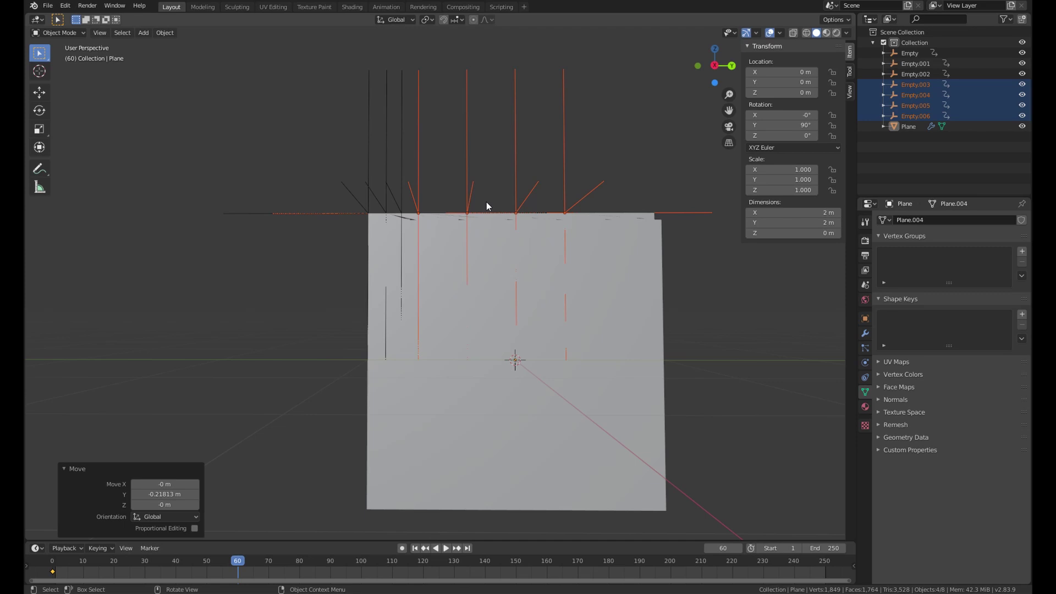
key("shift+z")
Step: Gather the last few empties closer together along the Y axis
left_click_drag(633, 136, 449, 173)
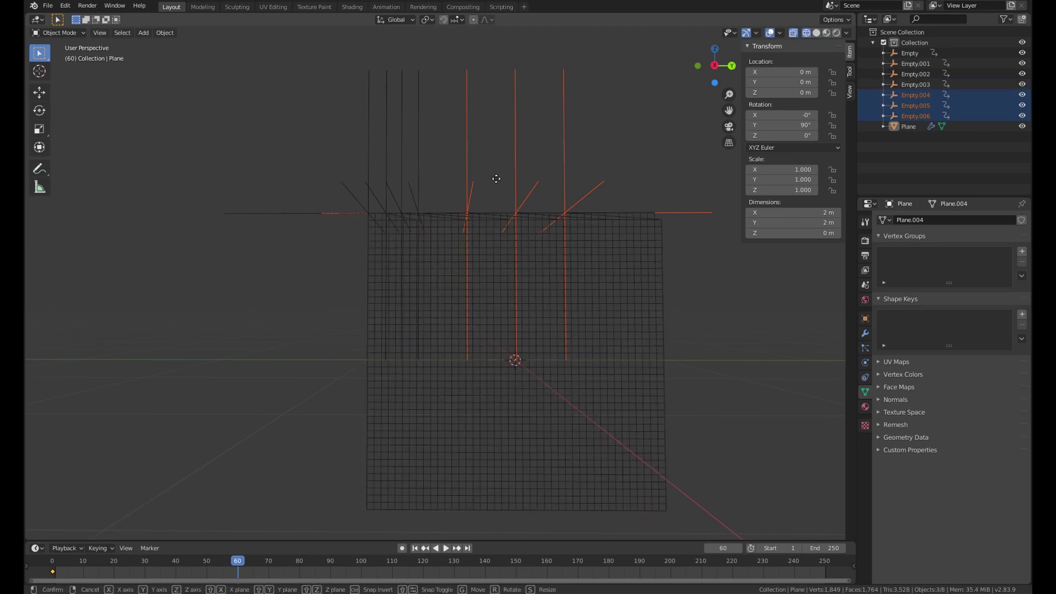
key("g")
key("y")
left_click(470, 180)
left_click_drag(591, 146, 469, 179)
key("g")
key("y")
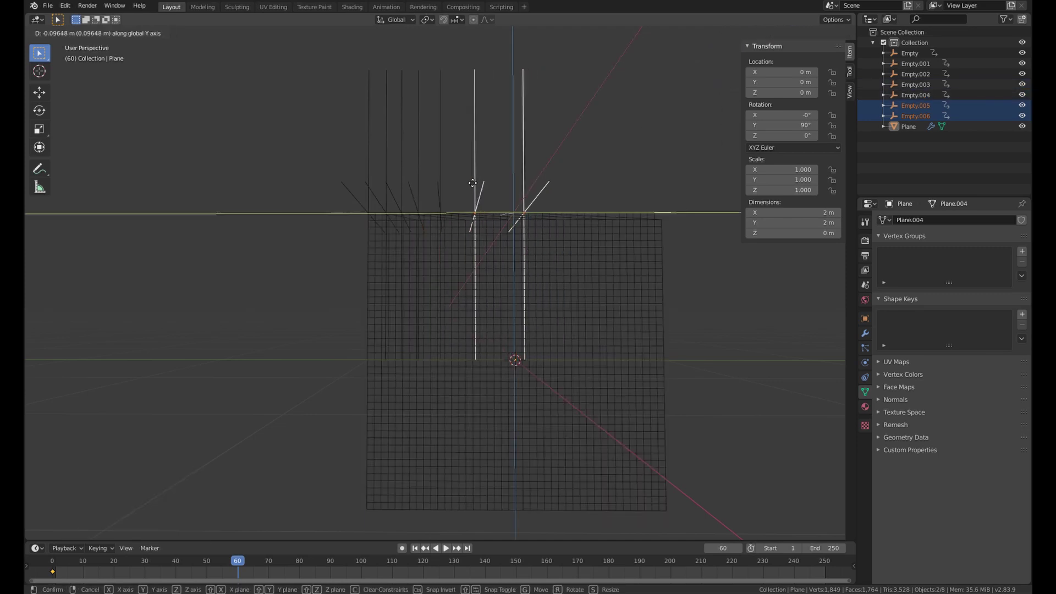
left_click(461, 181)
left_click_drag(561, 149, 447, 180)
key("g")
key("y")
left_click(506, 159)
key("g")
key("y")
left_click(425, 188)
Step: Return to solid shading and keyframe all seven empties' gathered location at frame 60
key("z")
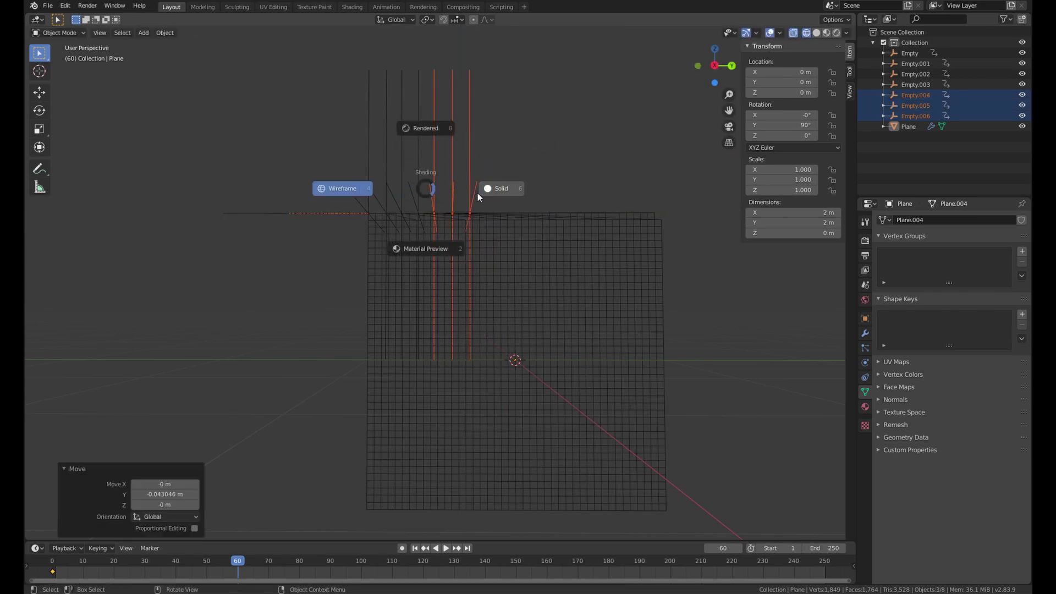
left_click(498, 188)
left_click_drag(544, 145, 323, 182)
key("i")
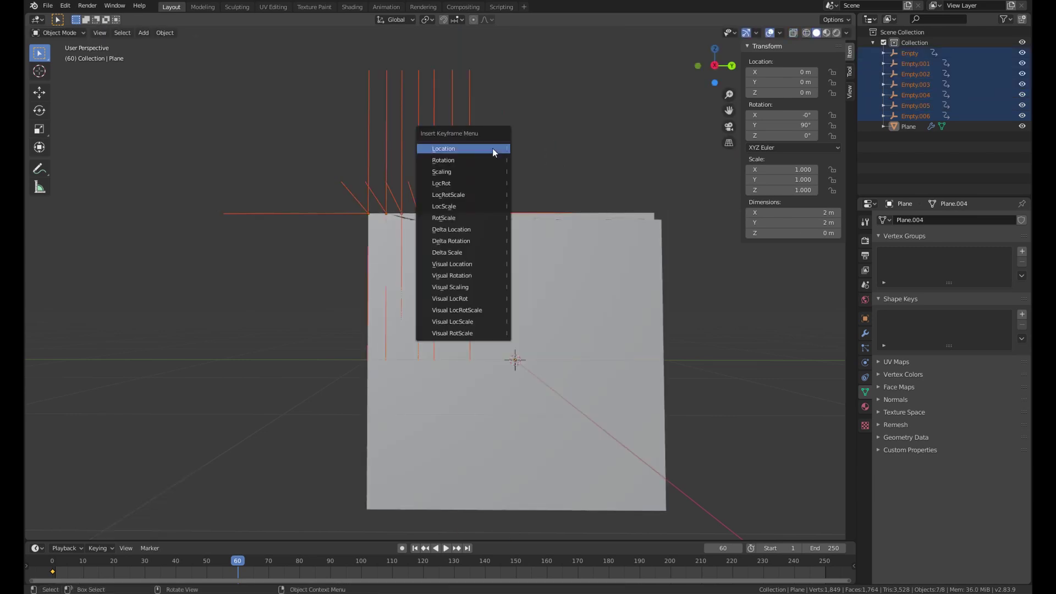
left_click(493, 148)
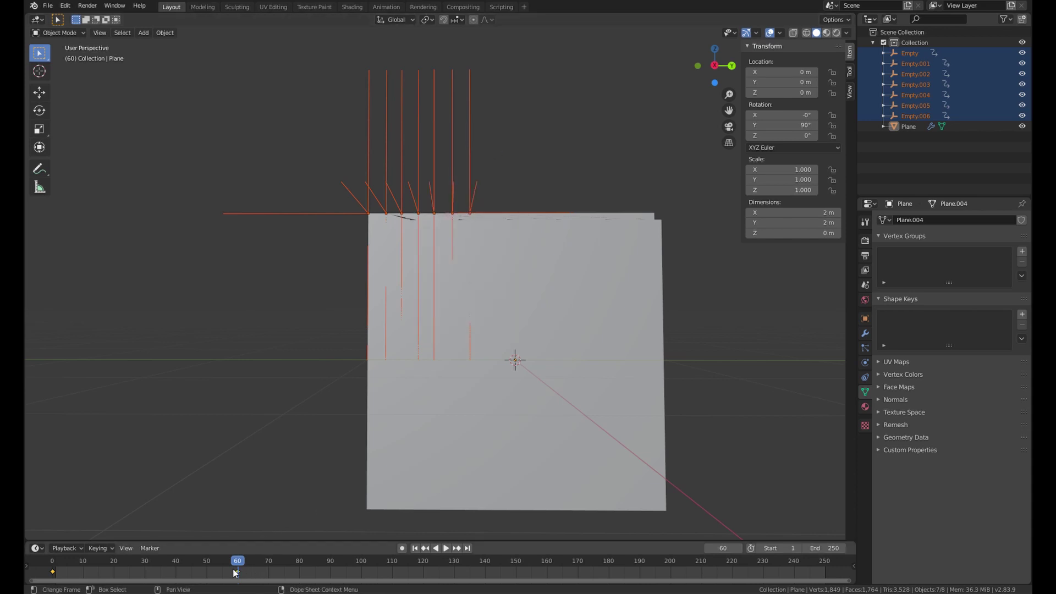
Step: Preview the empties gathering from frame 0 to 60, then select the plane
left_click_drag(239, 565, 52, 564)
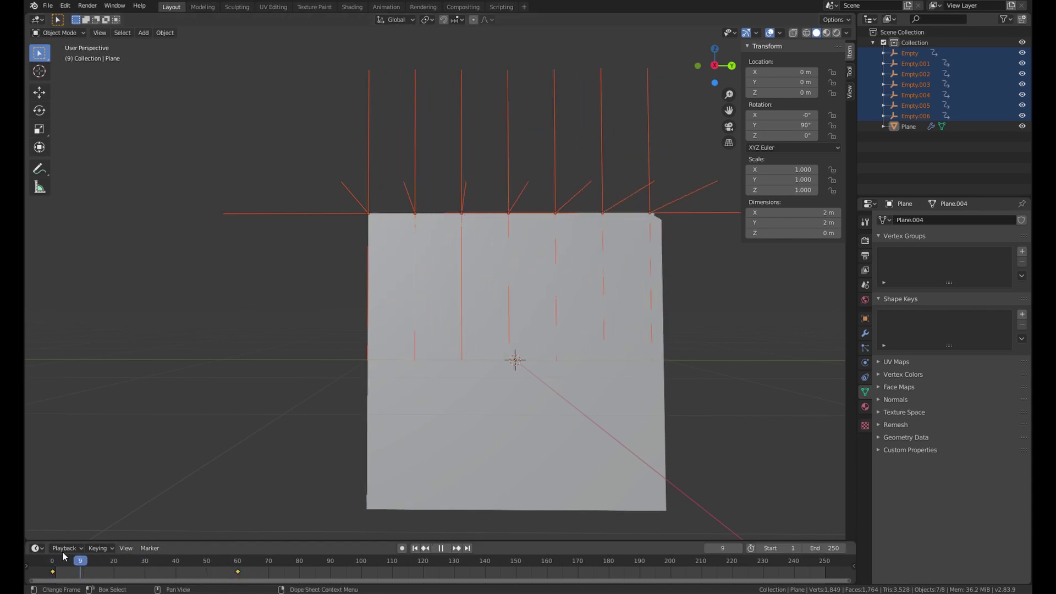
key("space")
key("Escape")
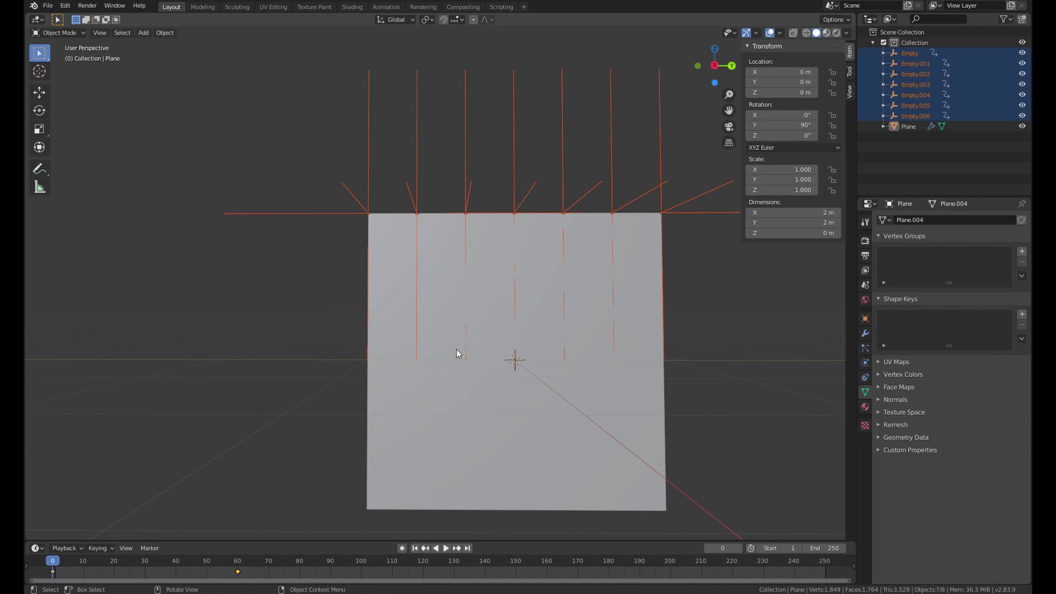
left_click(487, 397)
Step: In Edit Mode, select the plane's seven top hook vertices
left_click(865, 348)
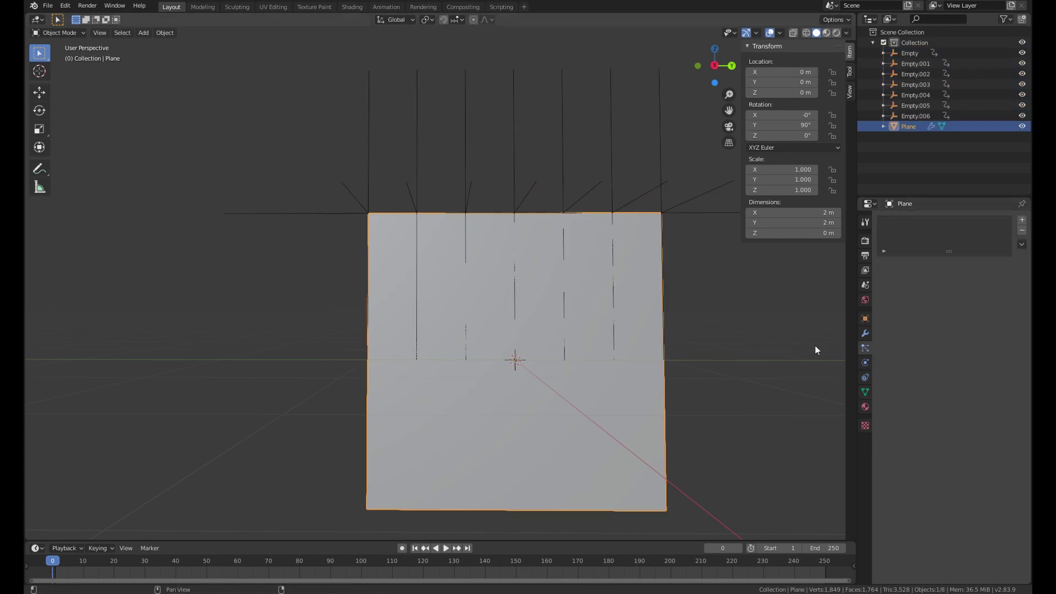
key("Tab")
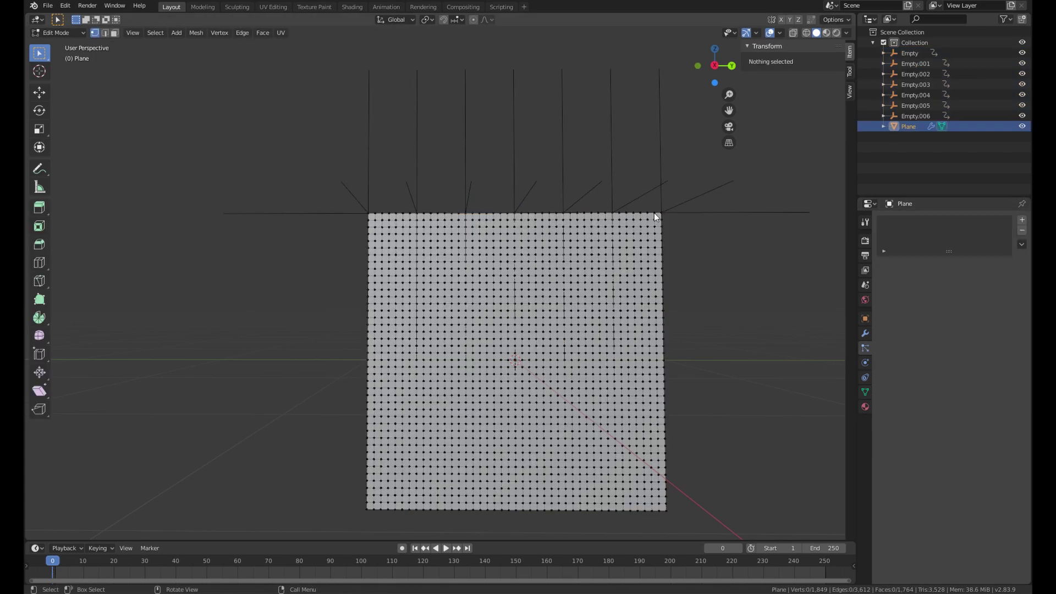
left_click(370, 212)
left_click(416, 214, "shift")
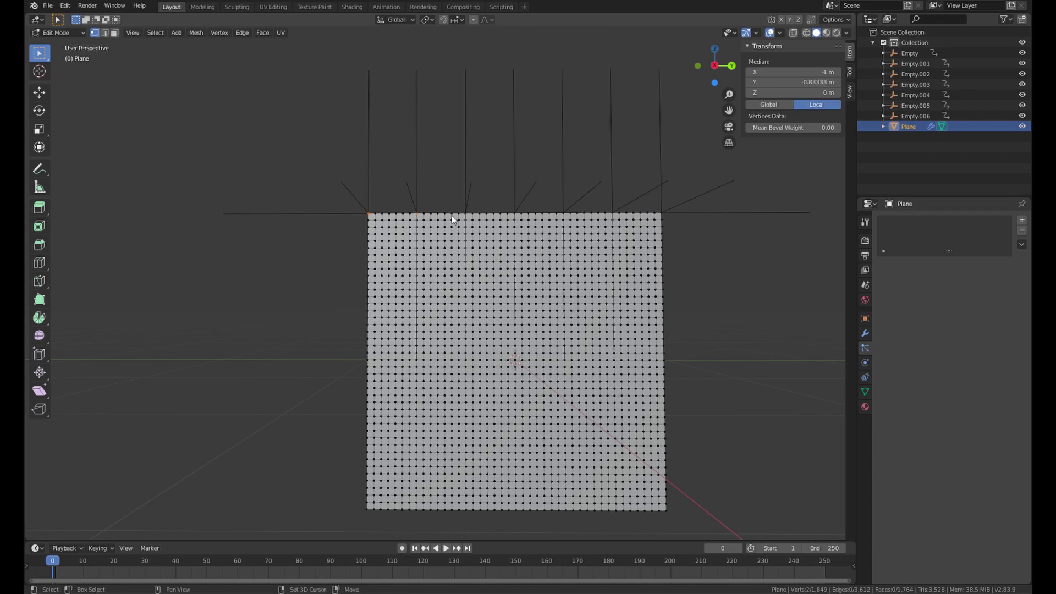
left_click_drag(363, 212, 420, 227)
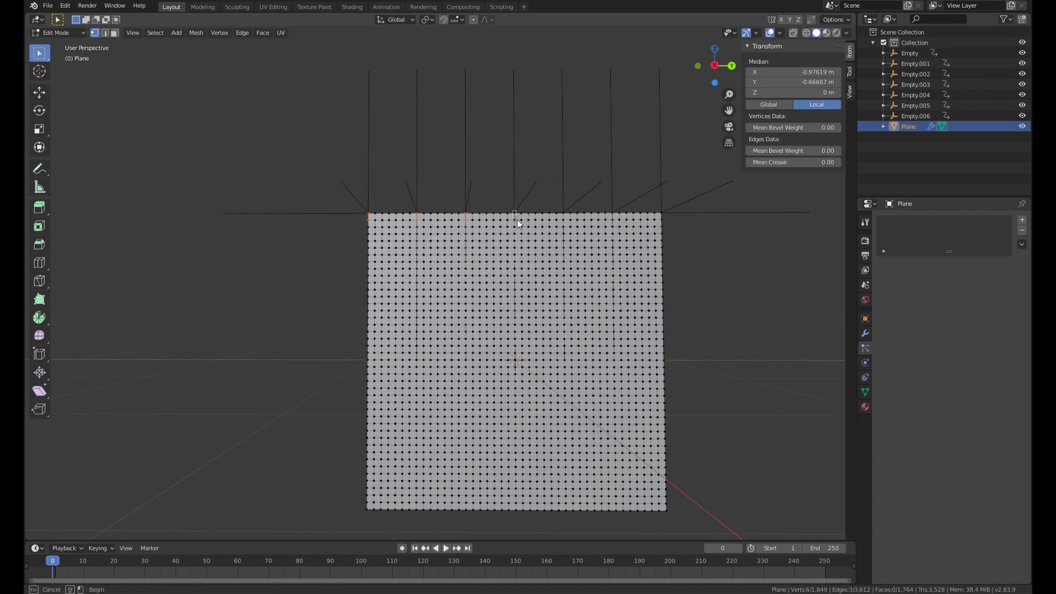
left_click_drag(517, 219, 563, 222, "shift")
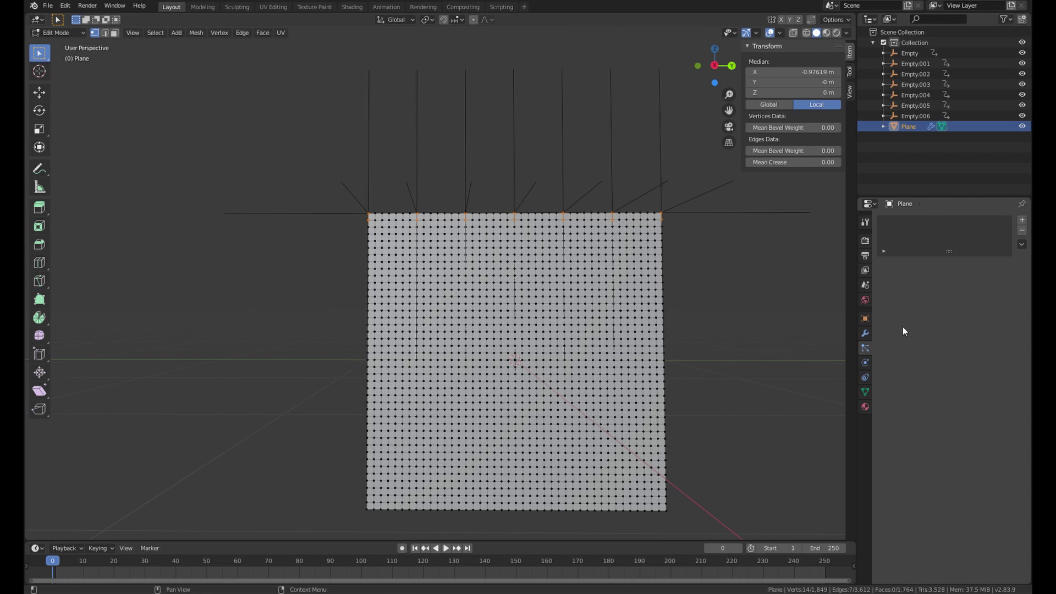
key("space")
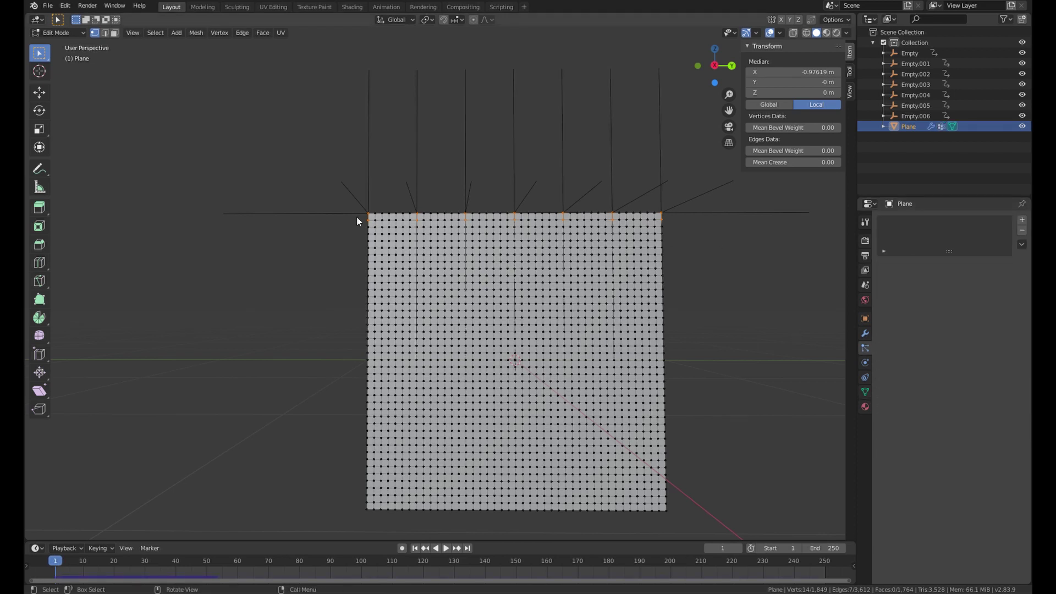
left_click_drag(357, 218, 772, 289, "ctrl")
Step: Assign the selected top vertices to a new vertex group named Group
left_click(864, 390)
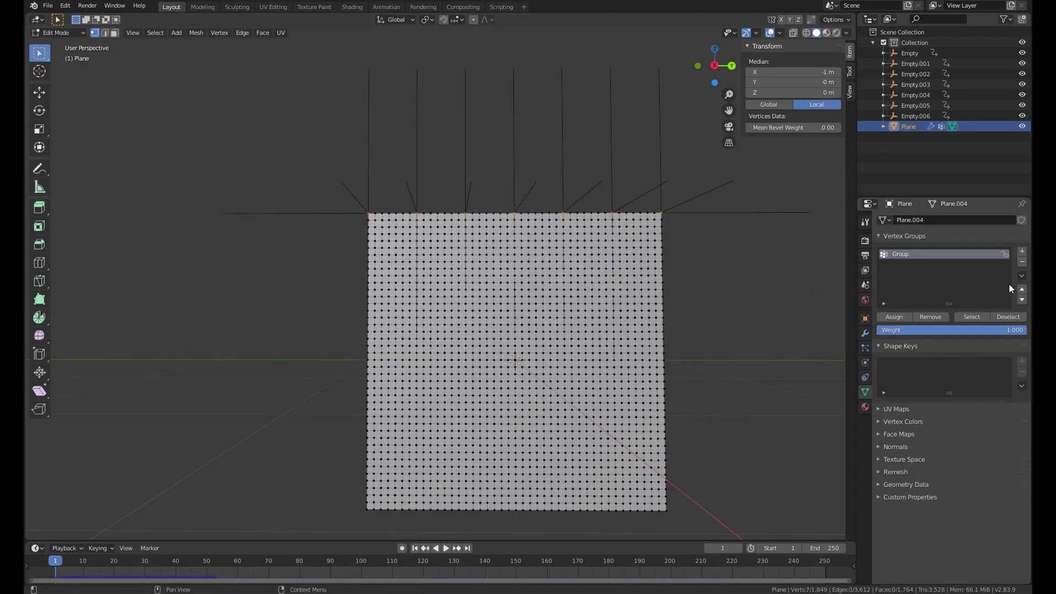
left_click(1022, 262)
left_click(892, 315)
left_click(889, 314)
key("Tab")
Step: Set the cloth's Pin Group to Group and play the simulation
left_click(865, 334)
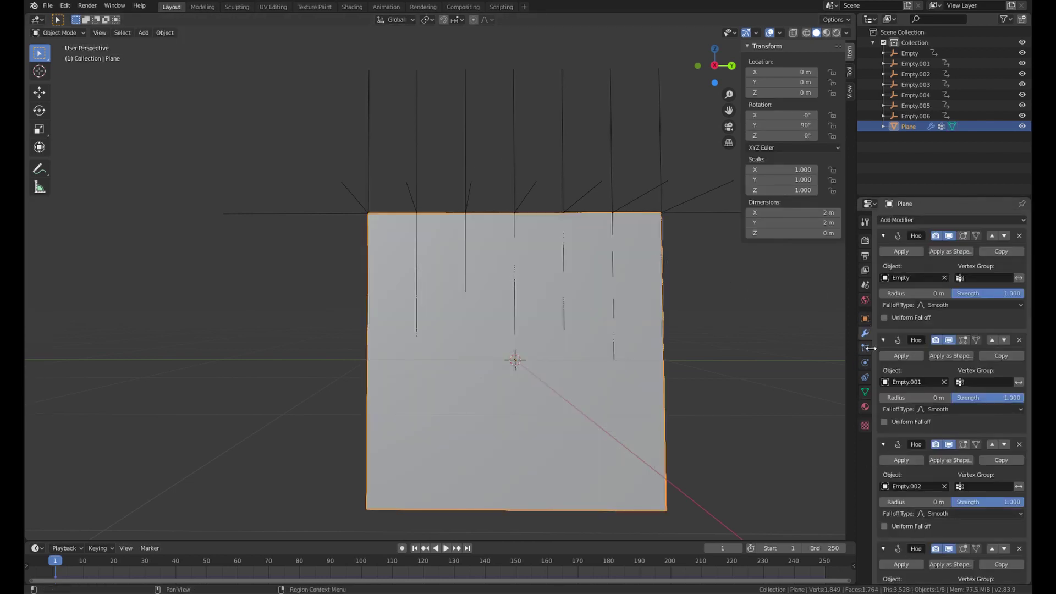
left_click(865, 363)
scroll(928, 480, "down", 2)
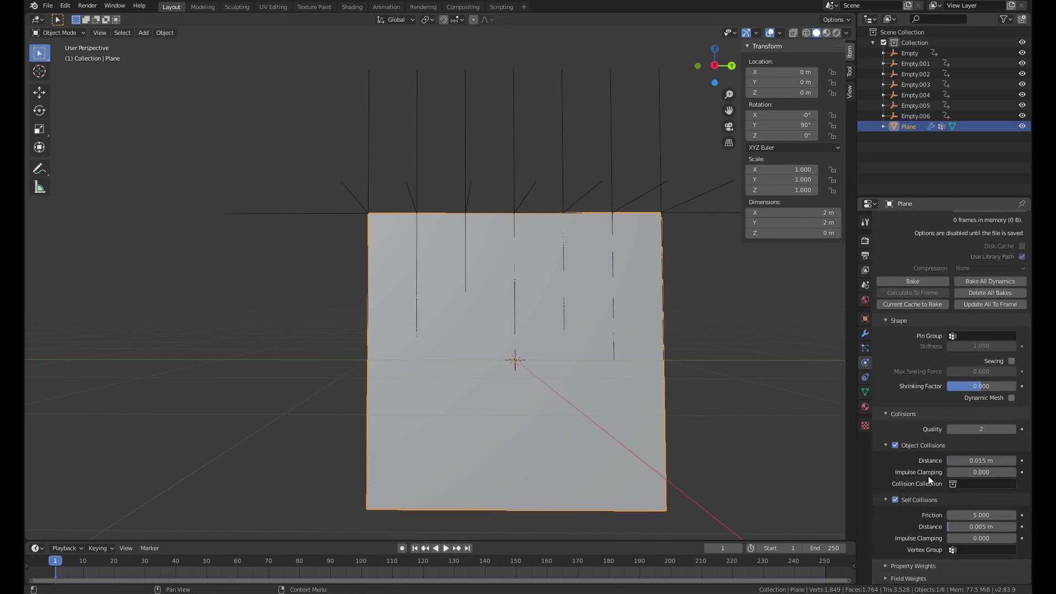
left_click(967, 337)
left_click(968, 349)
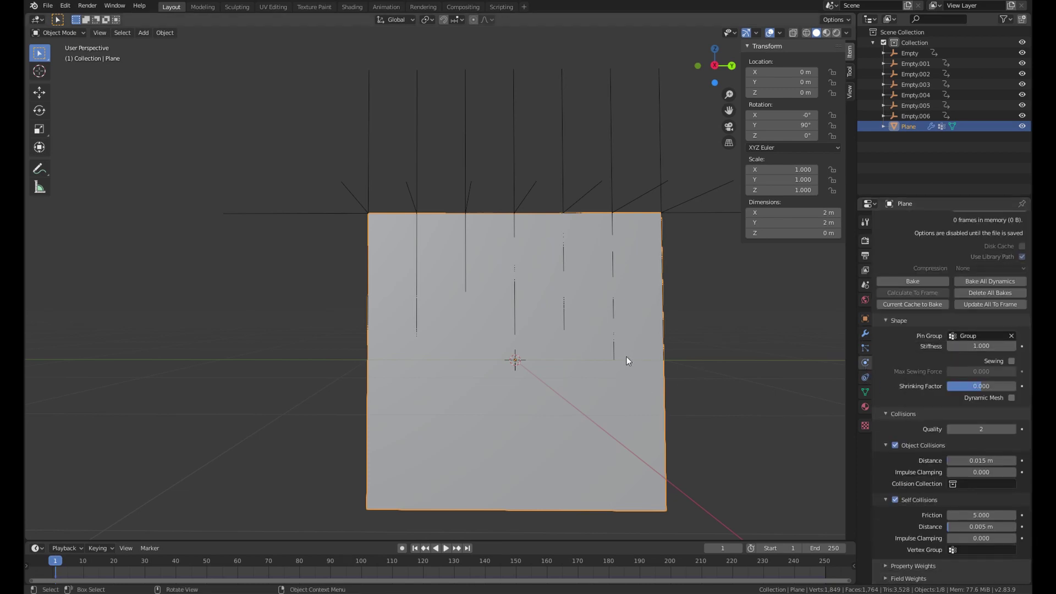
key("space")
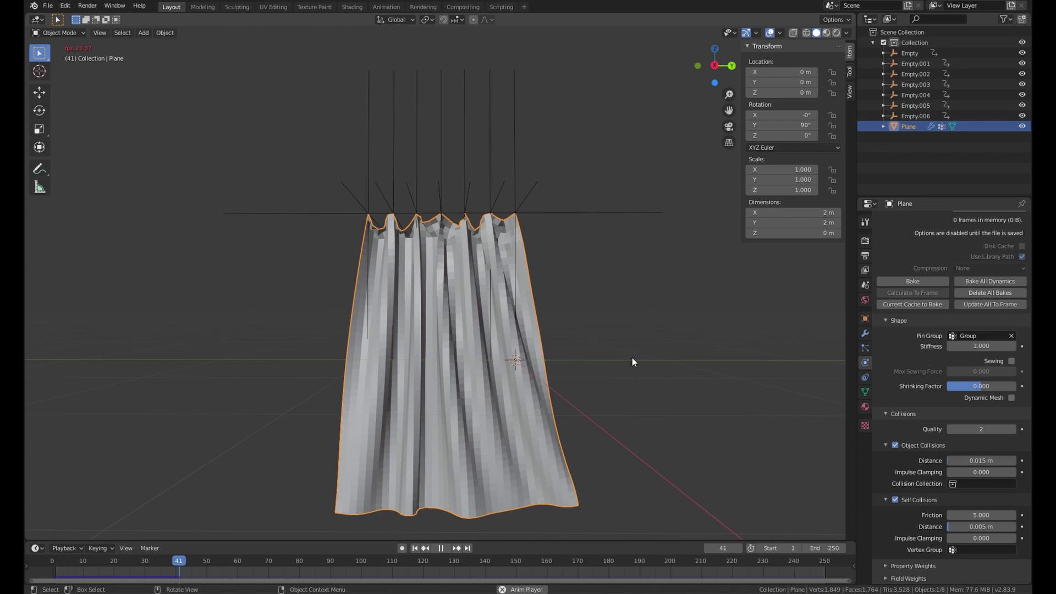
Step: Stop the playback at frame 67 and shade the pleated curtain smooth
key("space")
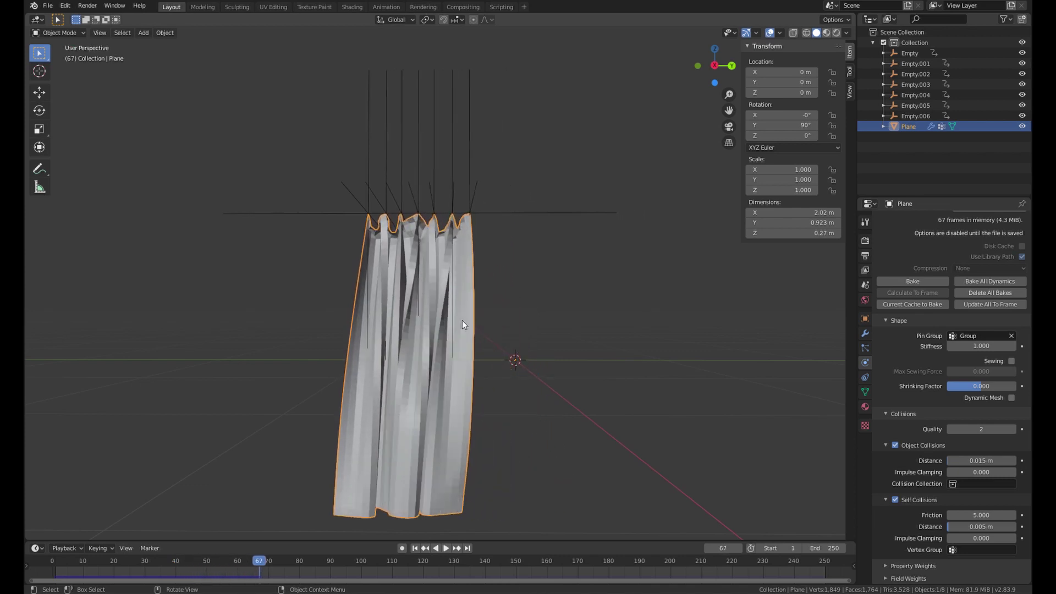
right_click(425, 290)
left_click(417, 290)
middle_click_drag(449, 337, 476, 313)
scroll(414, 213, "up", 5)
middle_click_drag(335, 156, 471, 290)
Step: Add a level-1 Subdivision Surface modifier and check it in the modifier stack
key("ctrl+1")
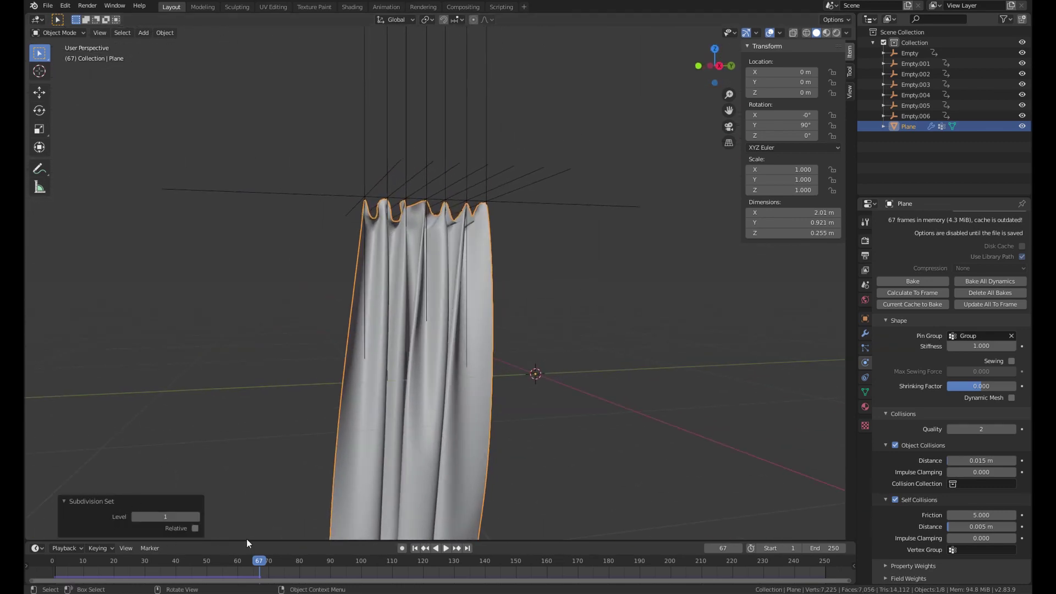
left_click(865, 333)
scroll(896, 478, "down", 10)
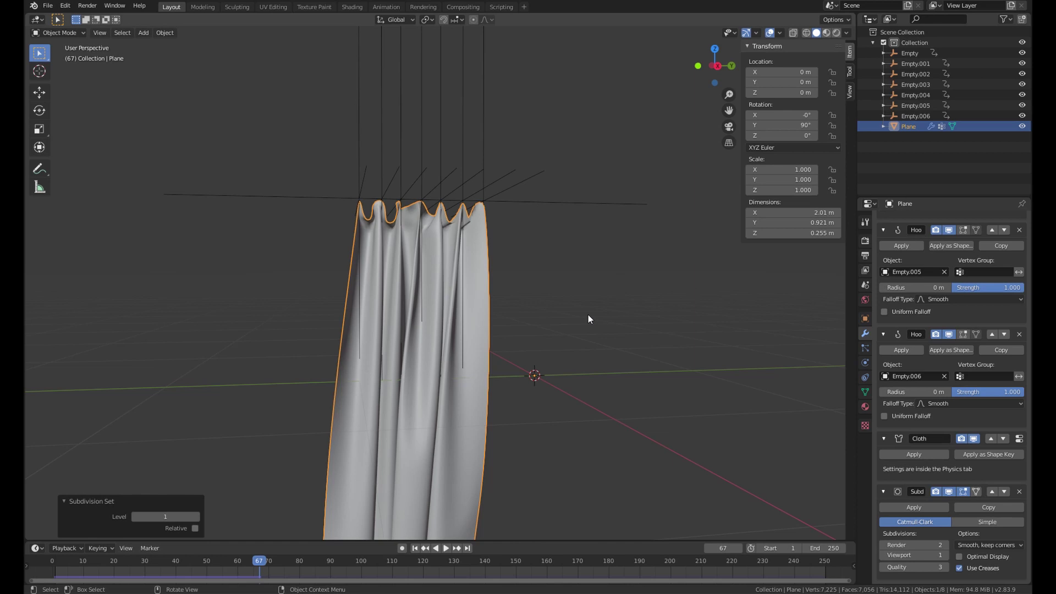
Step: Rewind the timeline to frame 1 and replay the cloth simulation from the start
left_click(589, 315)
middle_click_drag(588, 314, 516, 357)
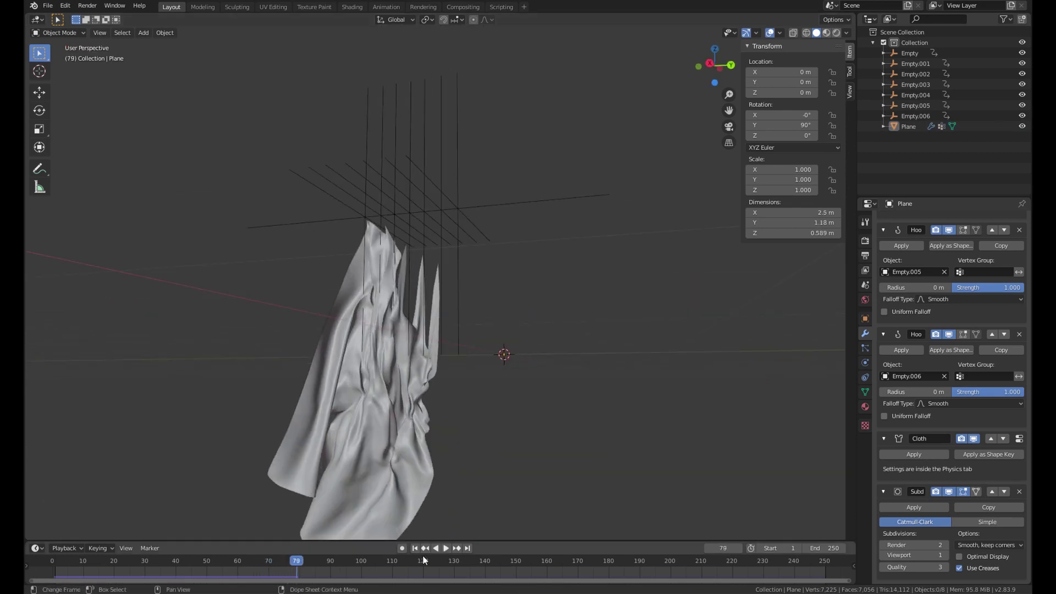
left_click(436, 548)
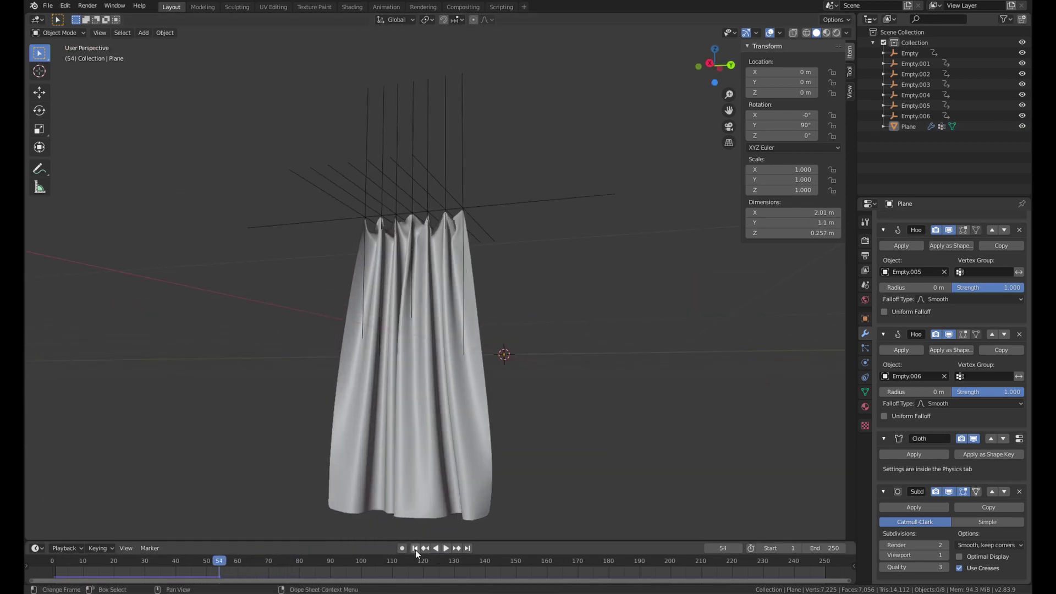
left_click(415, 548)
key("space")
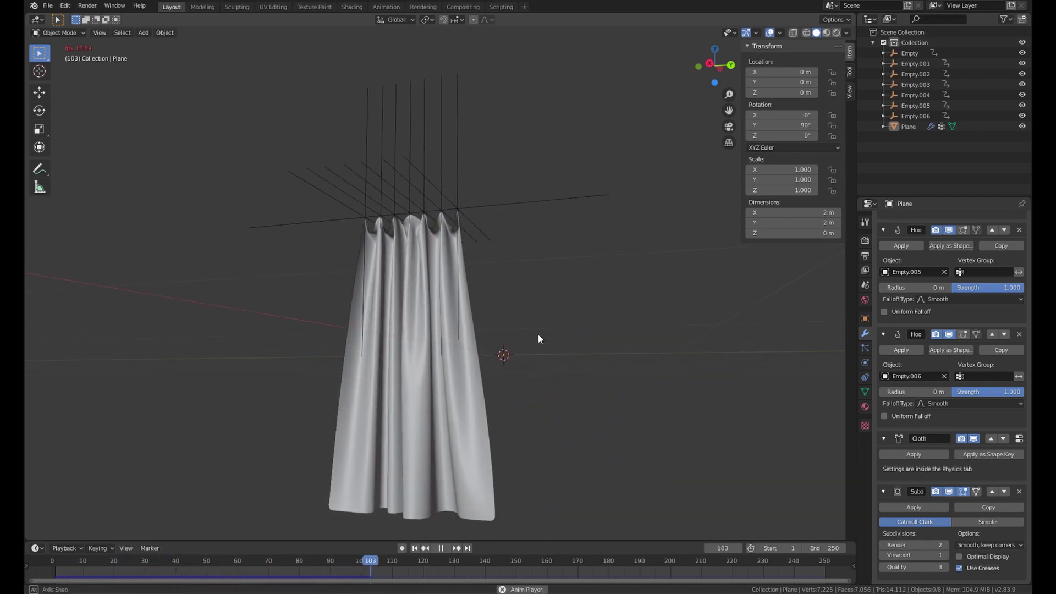
middle_click_drag(538, 334, 528, 353)
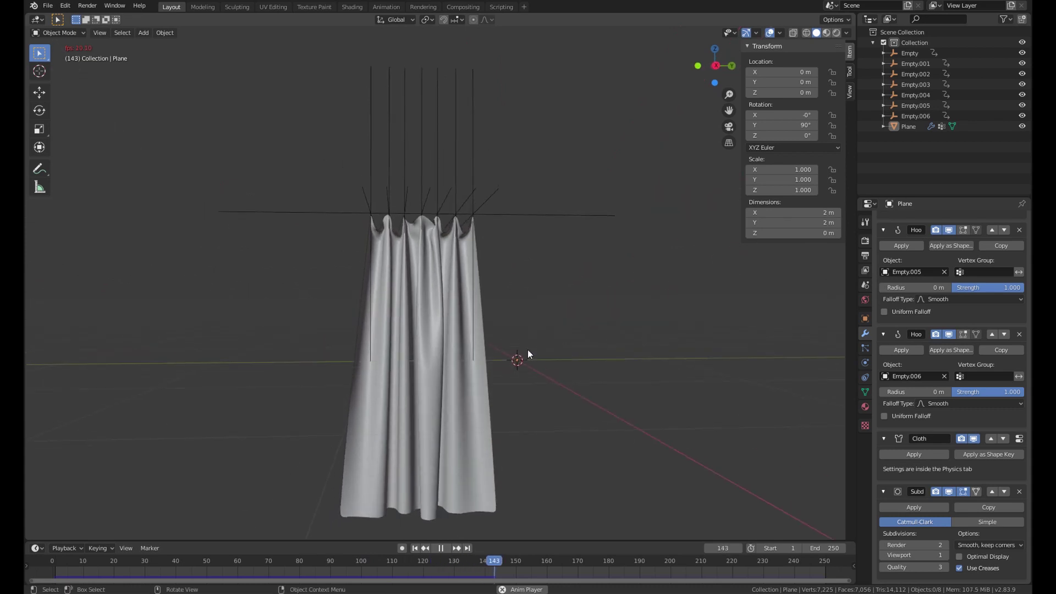
Step: Reset to frame 1 and subdivide the whole plane mesh in Edit Mode
left_click(415, 548)
key("Tab")
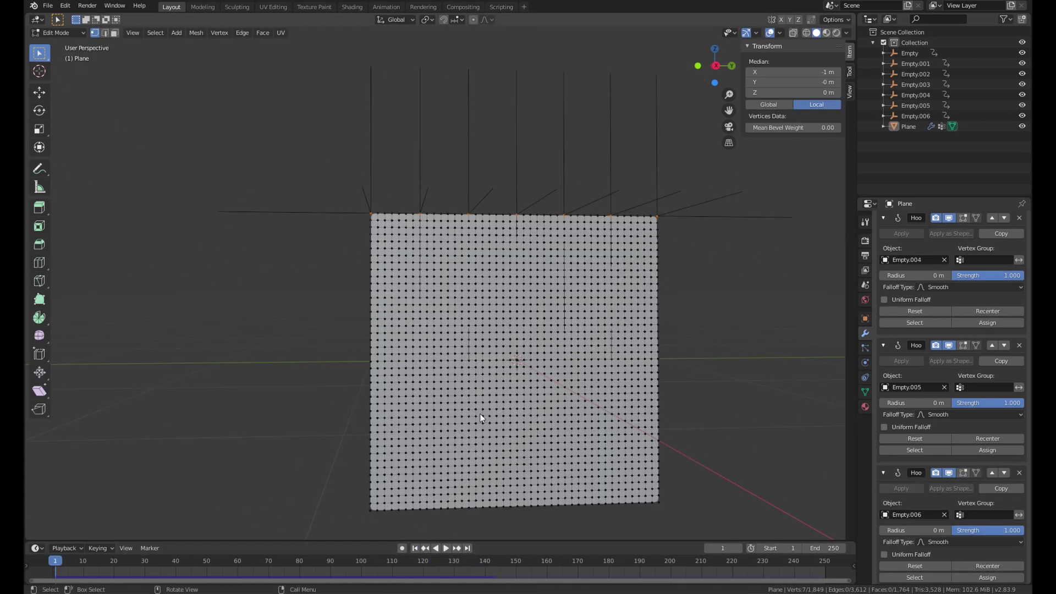
key("a")
right_click(478, 292)
left_click(480, 291)
key("Tab")
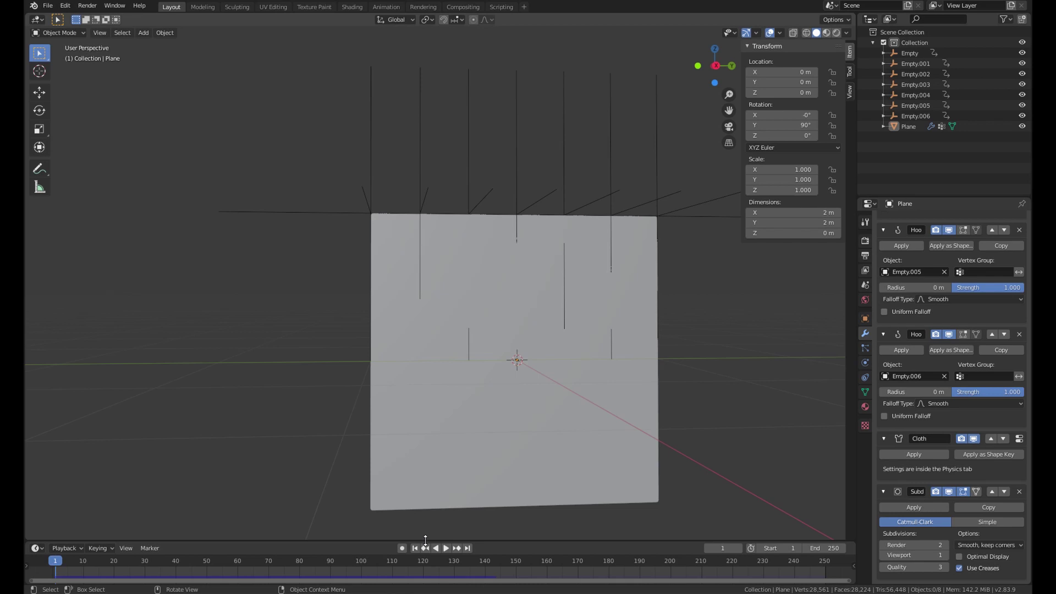
Step: Set the Empty.006 hook strength to 1.0 and rerun the cloth simulation
scroll(1019, 495, "up", 5)
left_click(1000, 491)
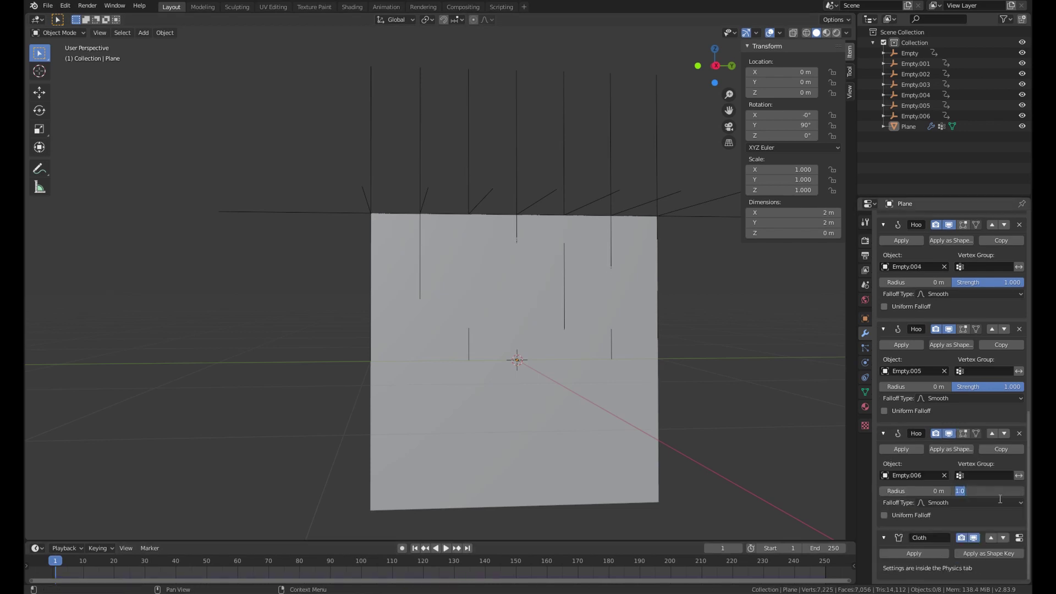
key("Return")
key("space")
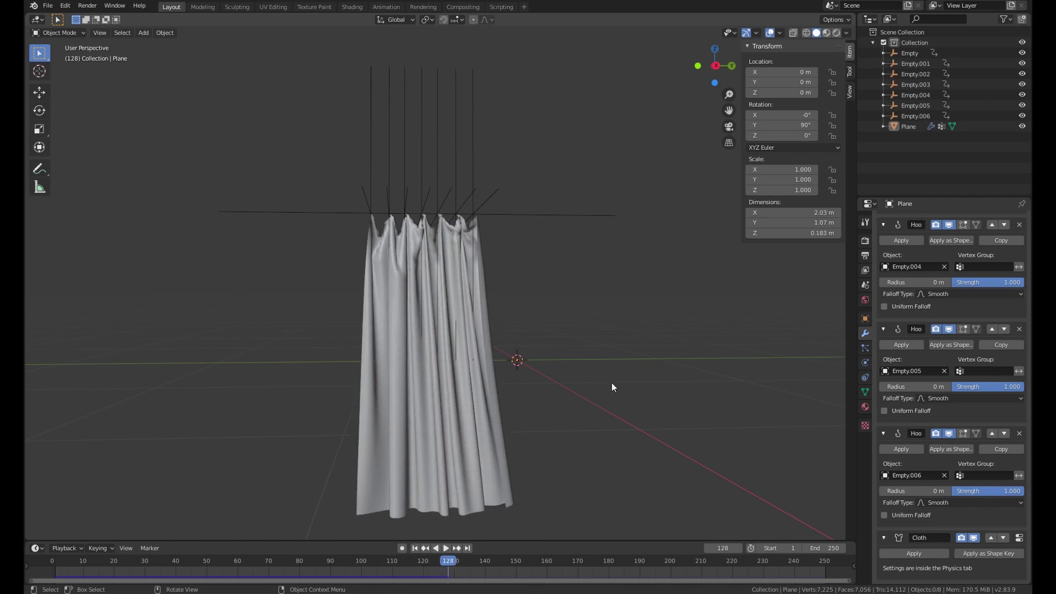
middle_click_drag(611, 388, 787, 340)
Step: Apply the Denim preset in the curtain's Physics > Cloth settings
left_click(477, 196)
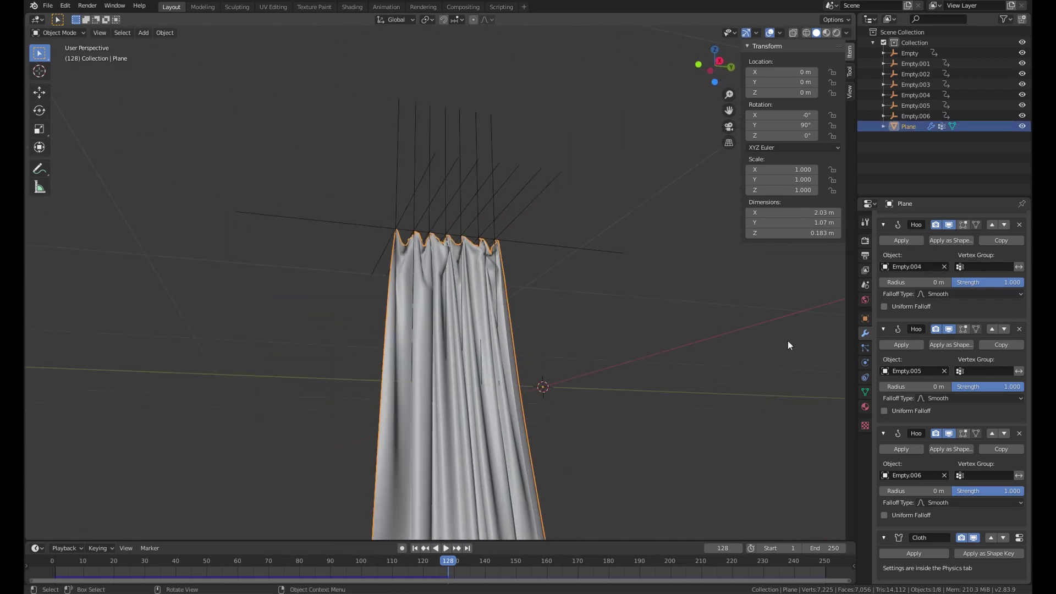
middle_click_drag(619, 413, 687, 412)
key("alt+a")
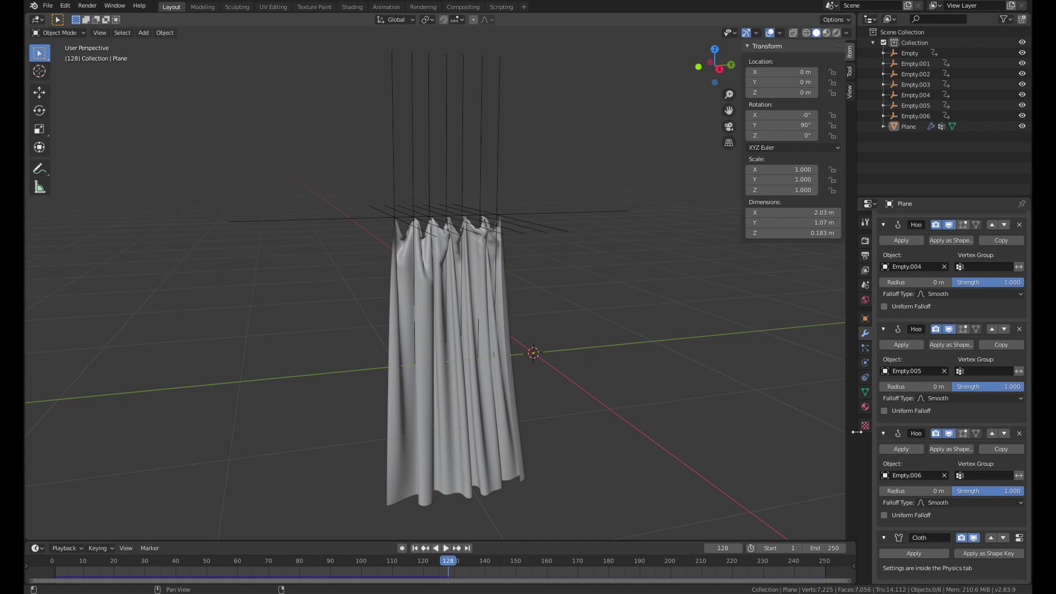
left_click(864, 364)
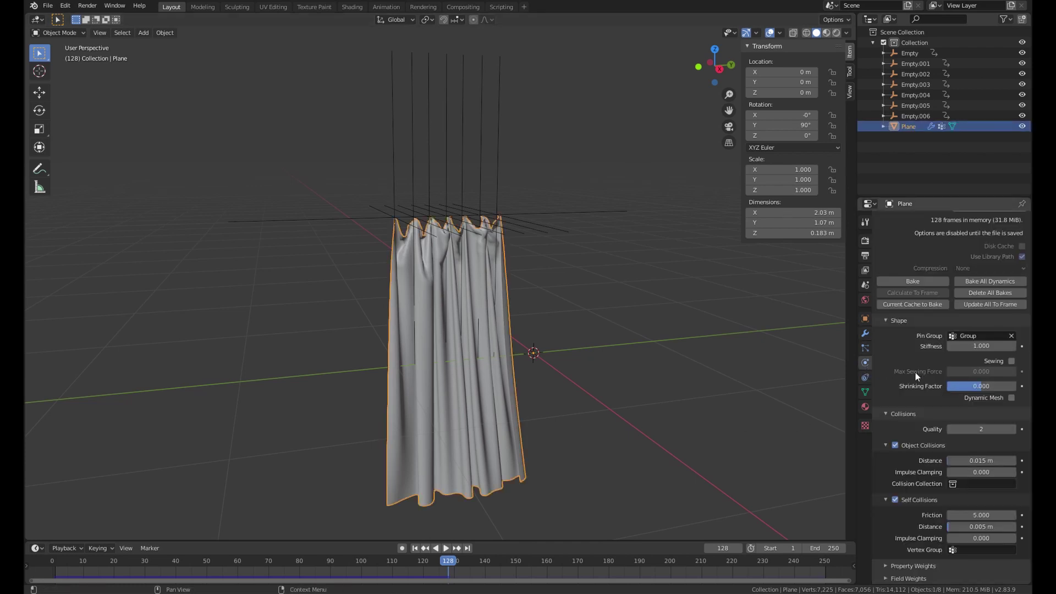
scroll(914, 370, "down", 10)
scroll(932, 376, "up", 8)
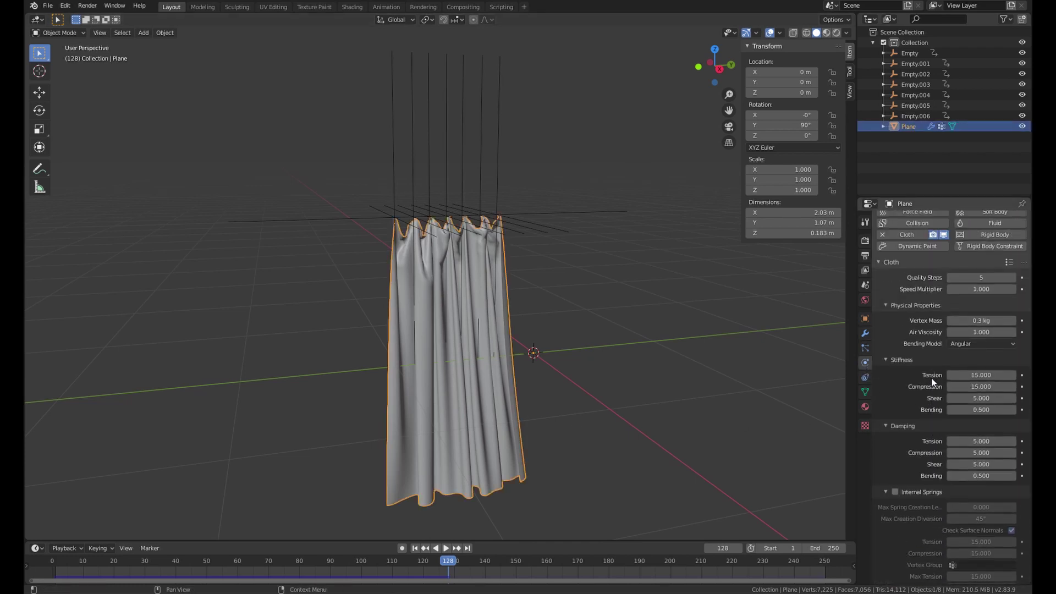
left_click(1009, 283)
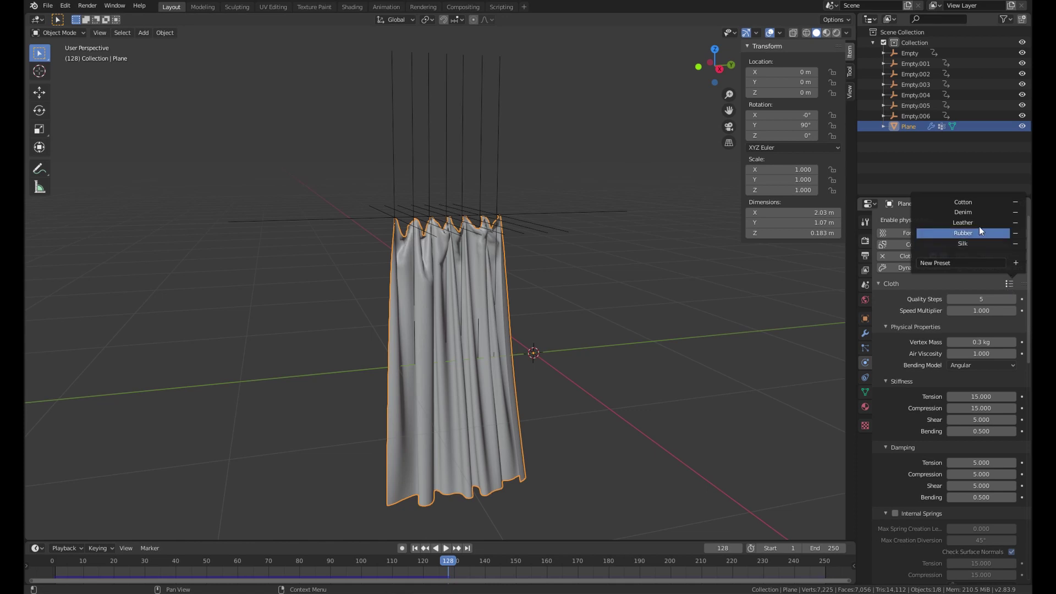
left_click(962, 213)
Step: Rewind and replay the cloth simulation, stopping it at frame 97
left_click(474, 514)
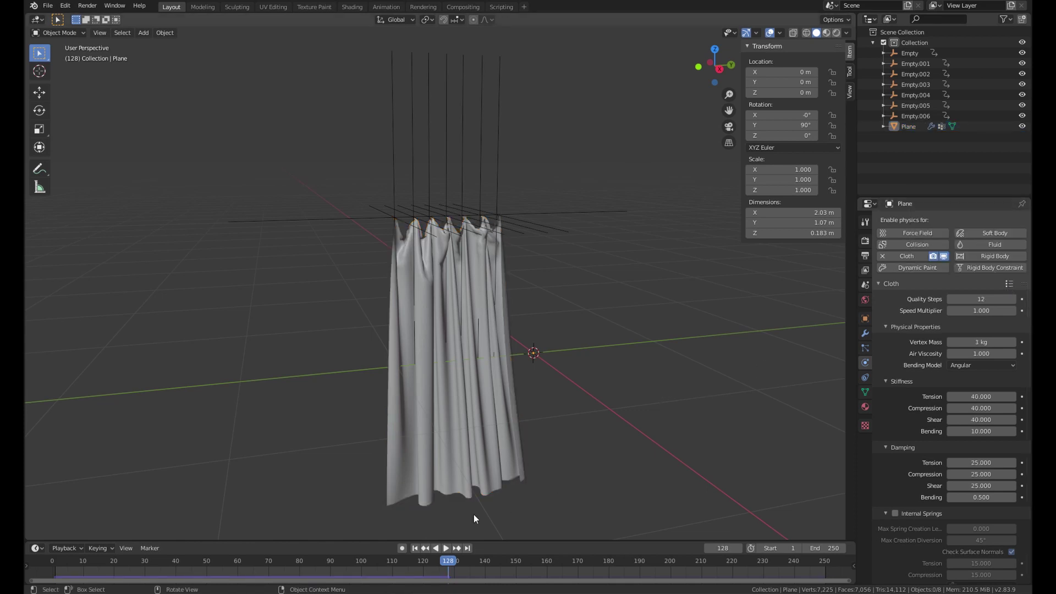
left_click(425, 549)
left_click(445, 548)
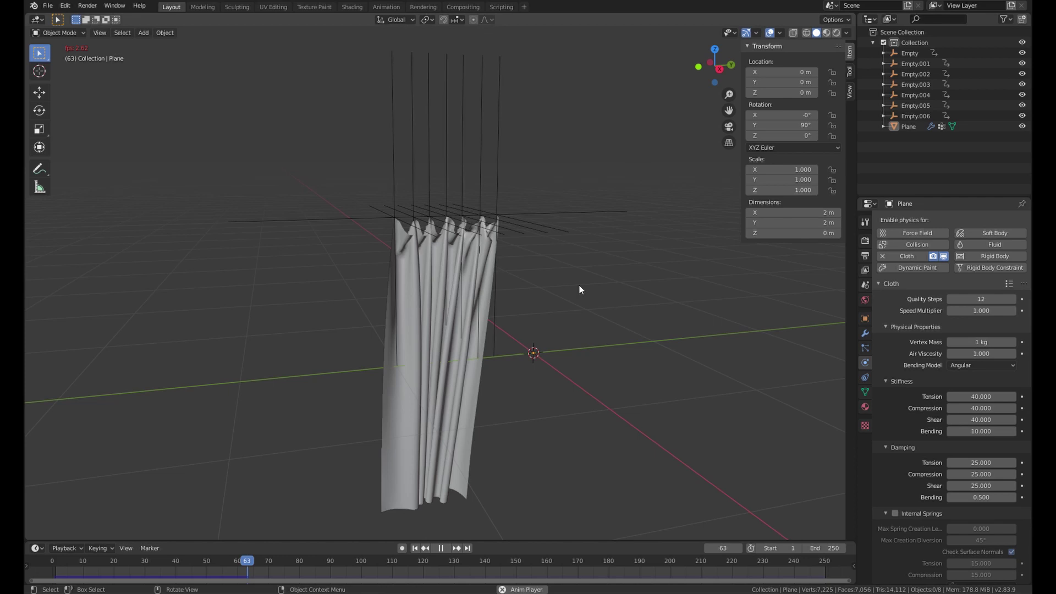
middle_click_drag(579, 285, 547, 345)
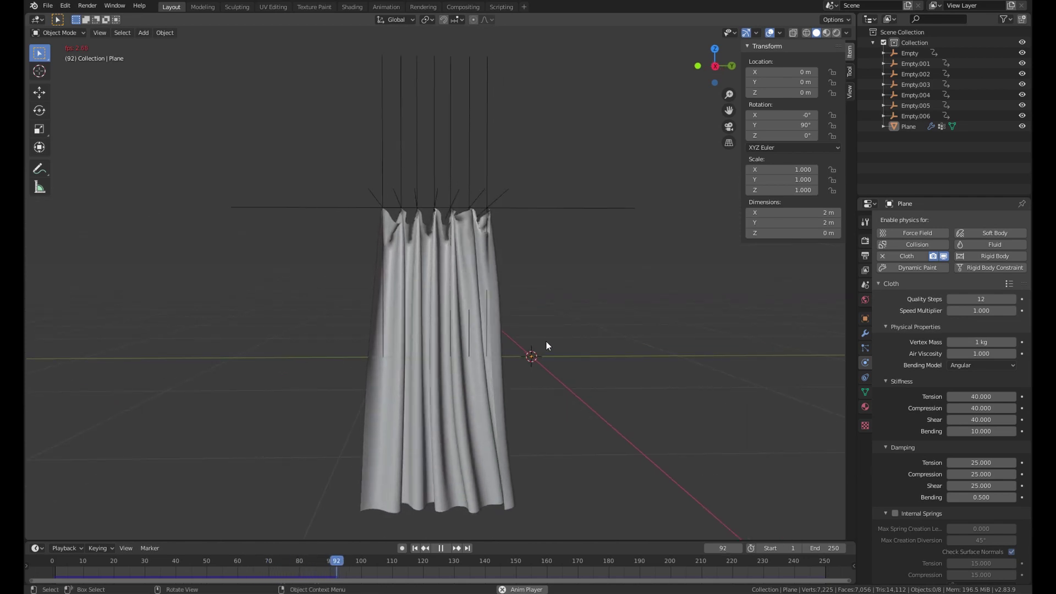
key("space")
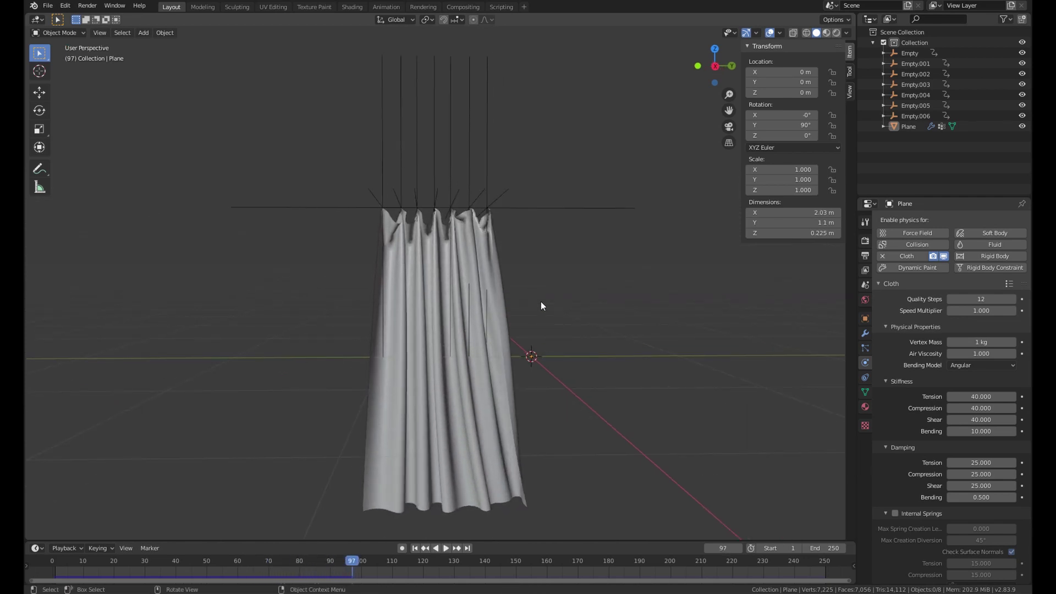
middle_click_drag(540, 303, 536, 272)
Step: Box-select and delete the seven hook empties
left_click_drag(352, 96, 636, 186)
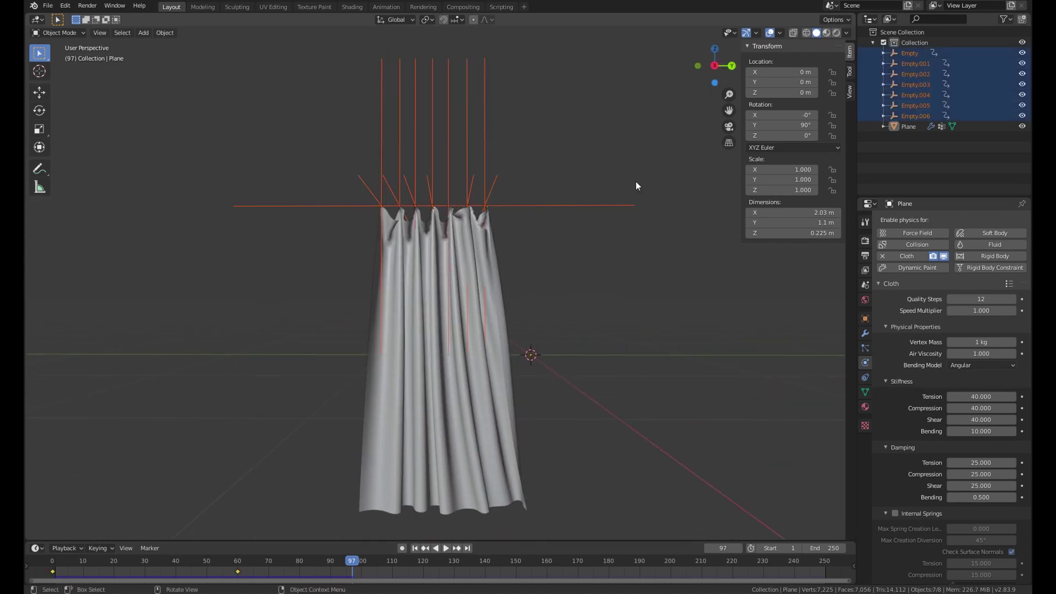
key("Delete")
left_click(434, 301)
Step: Apply the working Hook modifiers and remove the disabled leftover ones
left_click(865, 334)
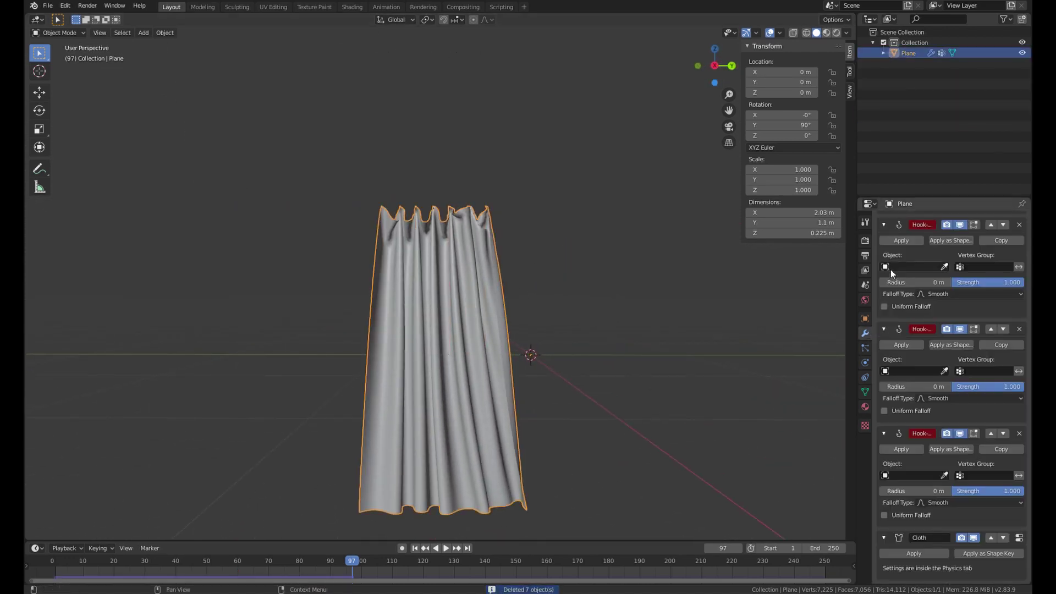
left_click(902, 243)
left_click(901, 243)
left_click(902, 243)
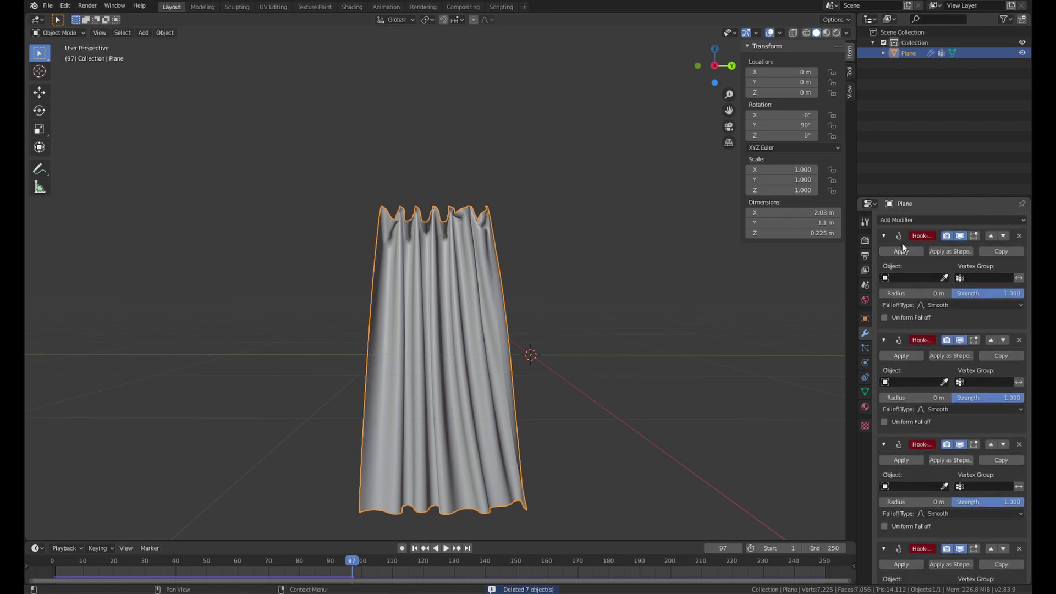
left_click(900, 251)
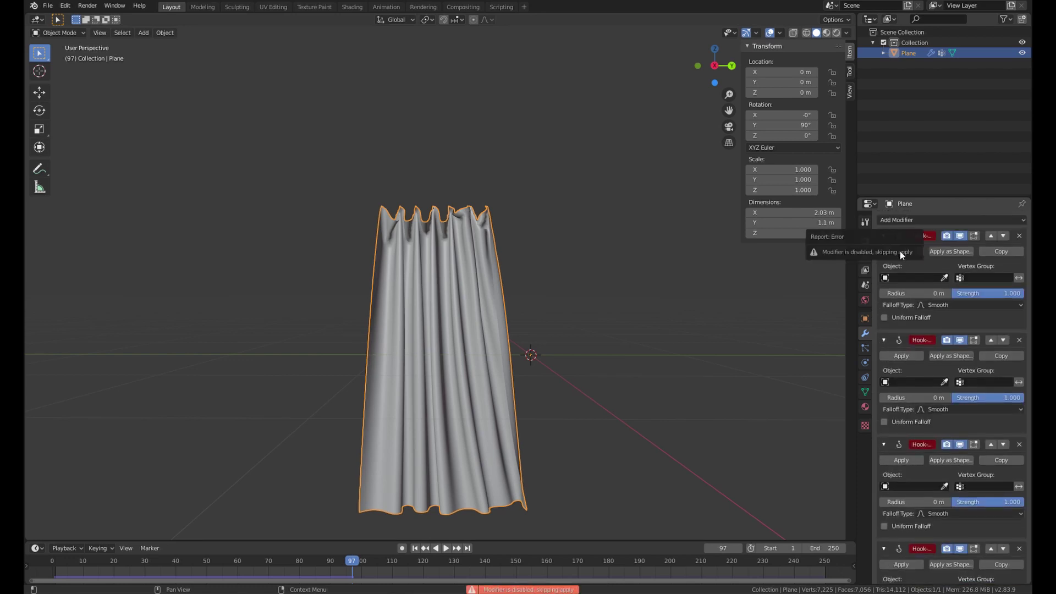
left_click(1018, 236)
left_click(1018, 235)
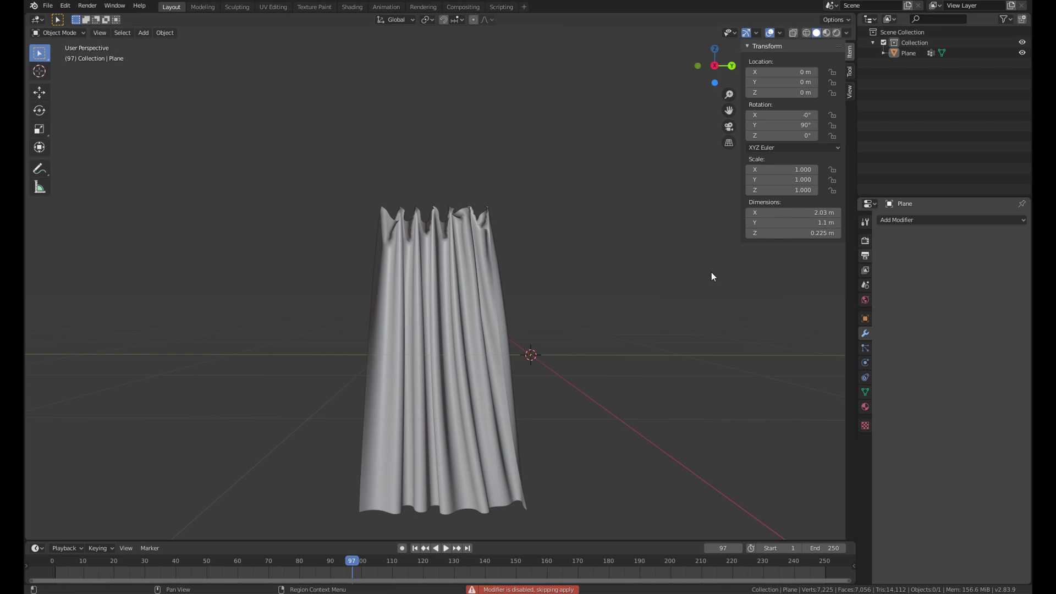
Step: Stop playback at frame 57, select the static curtain and orbit to inspect it
middle_click_drag(544, 297, 351, 561)
key("space")
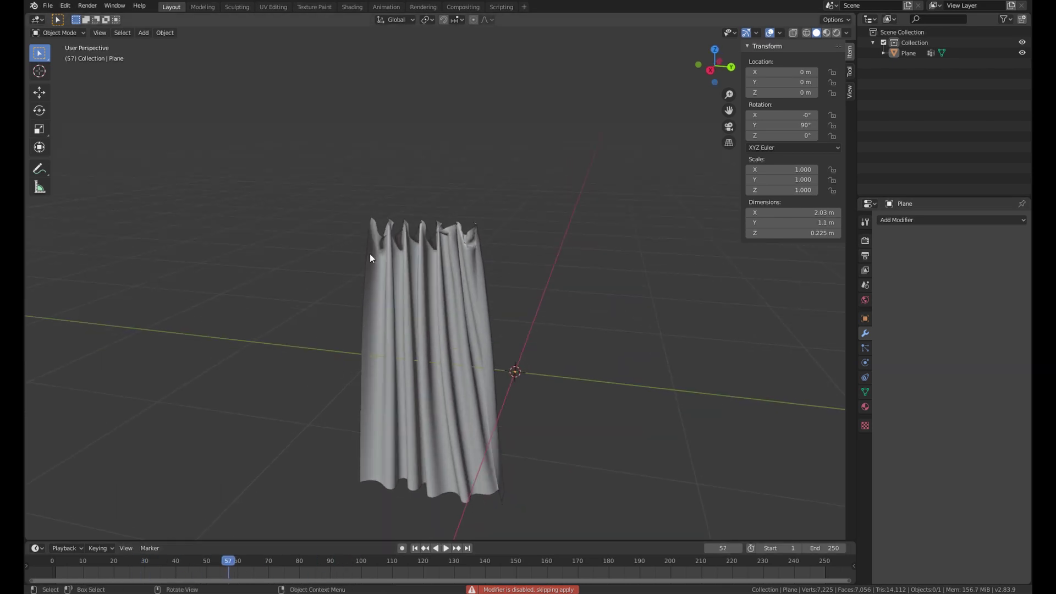
left_click(370, 253)
scroll(431, 196, "up", 5)
middle_click_drag(431, 196, 525, 334)
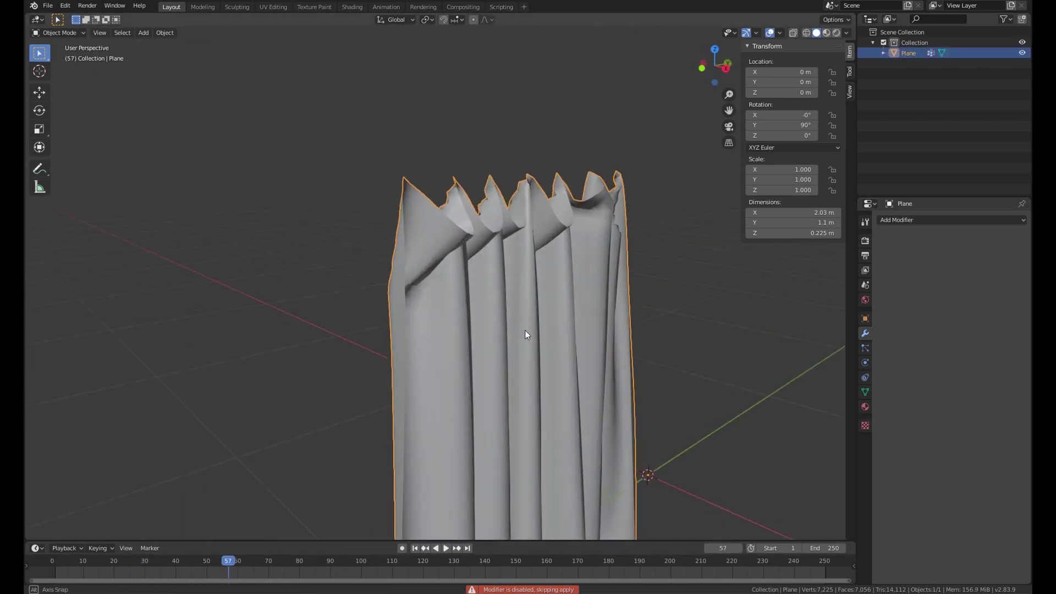
middle_click_drag(605, 207, 530, 283)
Step: Shade the static curtain smooth and add a level-1 Subdivision Surface
right_click(527, 280)
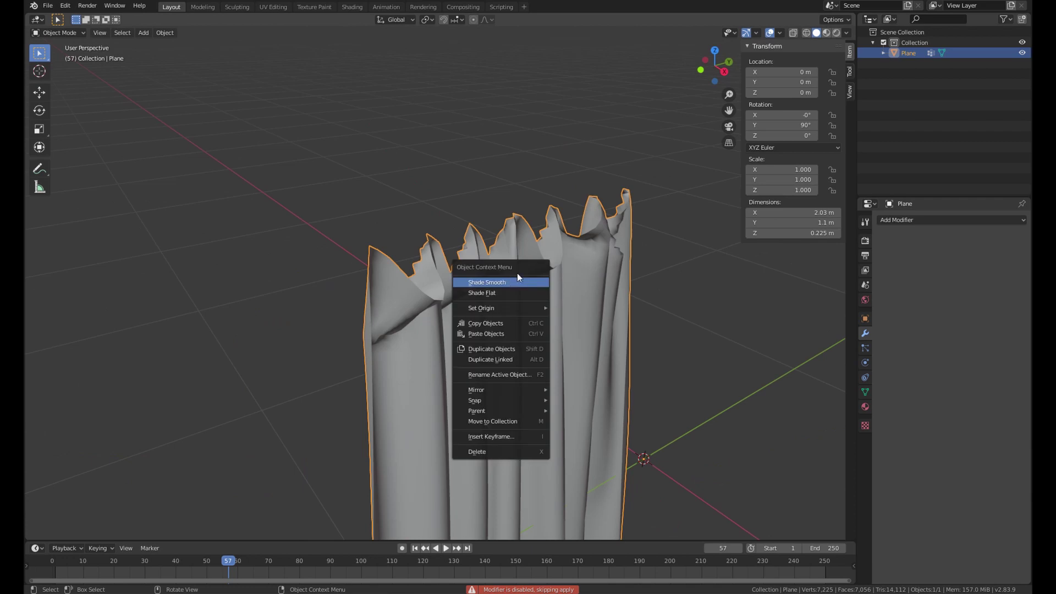
left_click(519, 275)
key("ctrl+1")
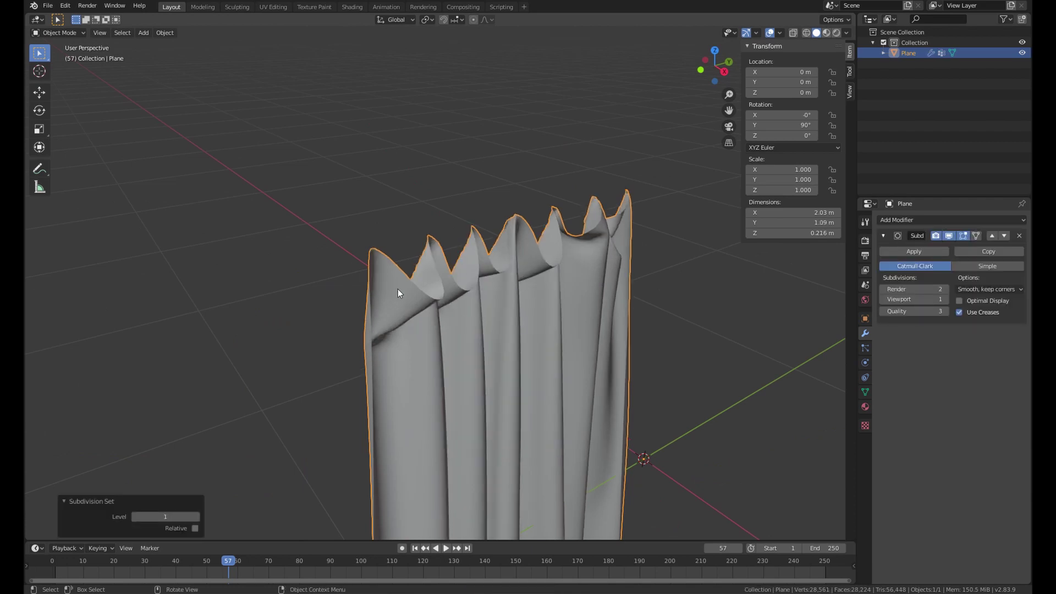
middle_click_drag(397, 288, 481, 256)
scroll(481, 257, "down", 5)
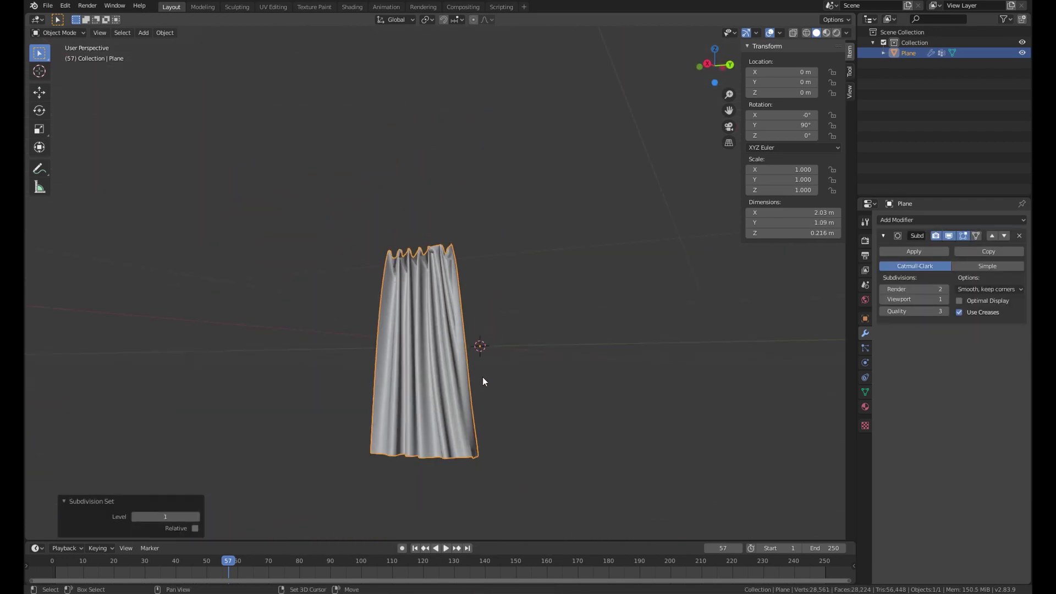
middle_click_drag(483, 378, 549, 398)
scroll(407, 192, "up", 6)
mouse_move(408, 192)
middle_mouse_down()
mouse_move(479, 234)
mouse_move(420, 236)
middle_mouse_up()
Step: Switch the viewport lighting to MatCap with the tan fabric matcap
key("shift+z")
left_click(469, 183)
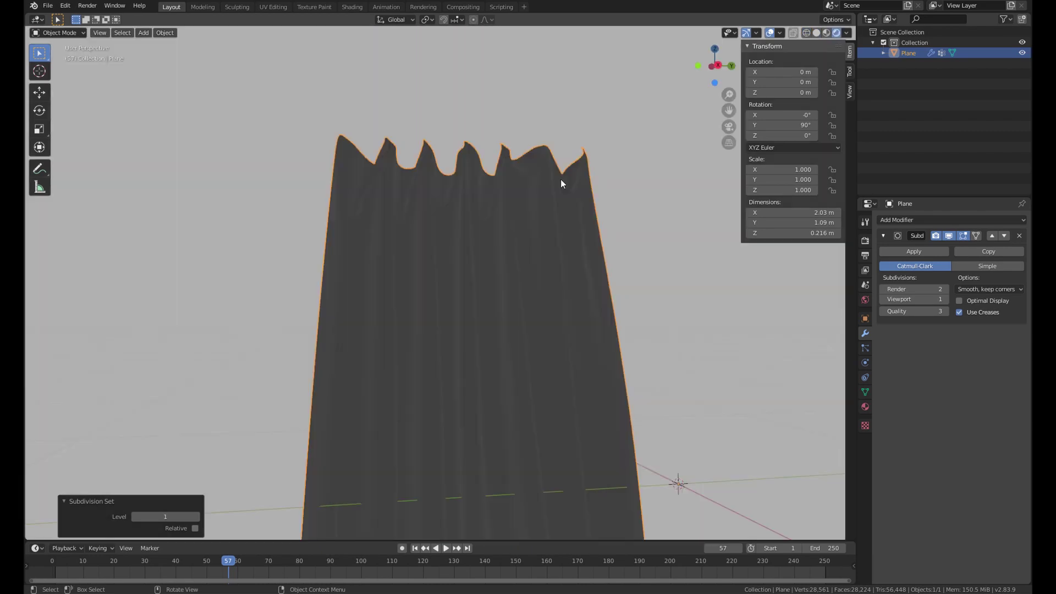
key("shift+z")
key("shift+z")
key("alt+a")
mouse_move(534, 252)
middle_mouse_down()
mouse_move(527, 263)
mouse_move(541, 212)
middle_mouse_up()
left_click(526, 262)
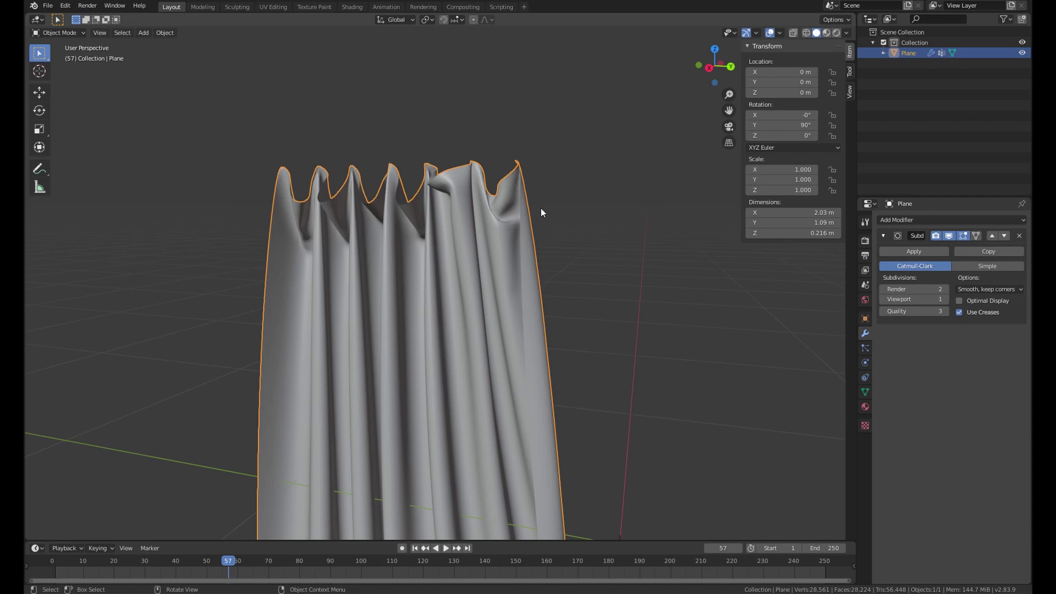
left_click(847, 34)
left_click(836, 83)
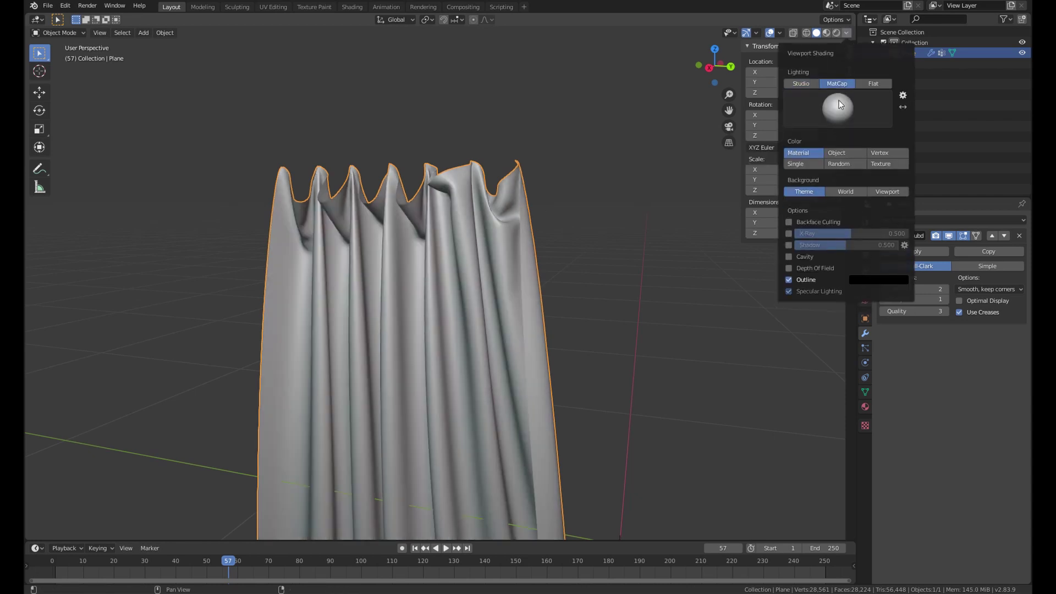
left_click(838, 108)
left_click(688, 150)
scroll(589, 219, "down", 4)
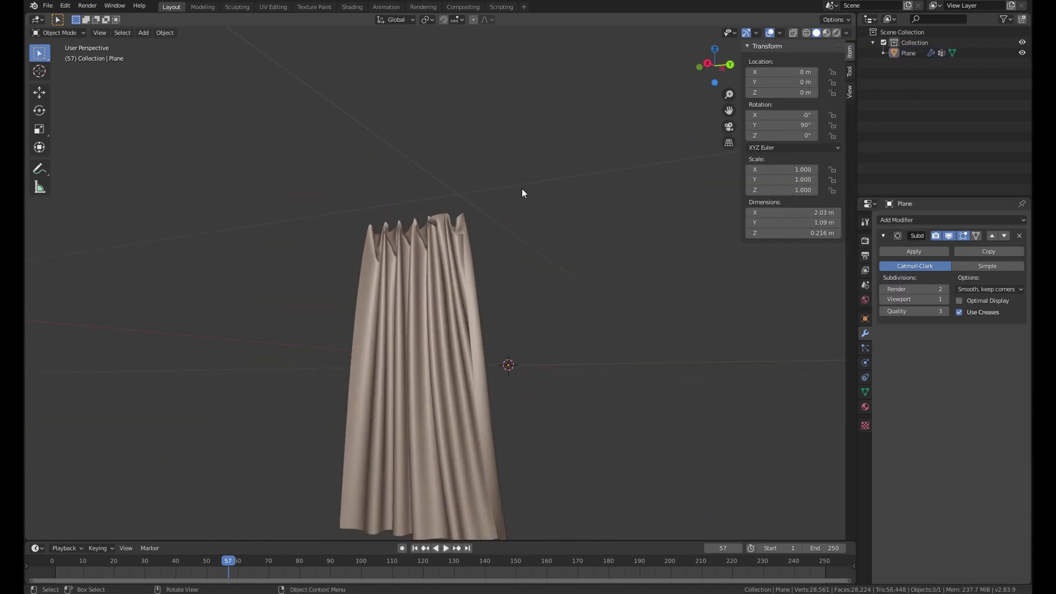
mouse_move(523, 193)
middle_mouse_down()
mouse_move(566, 294)
mouse_move(552, 353)
mouse_move(471, 405)
middle_mouse_up()
Step: Reselect the curtain plane and enter Edit Mode on its mesh
key("alt+a")
scroll(478, 401, "up", 3)
left_click(484, 399)
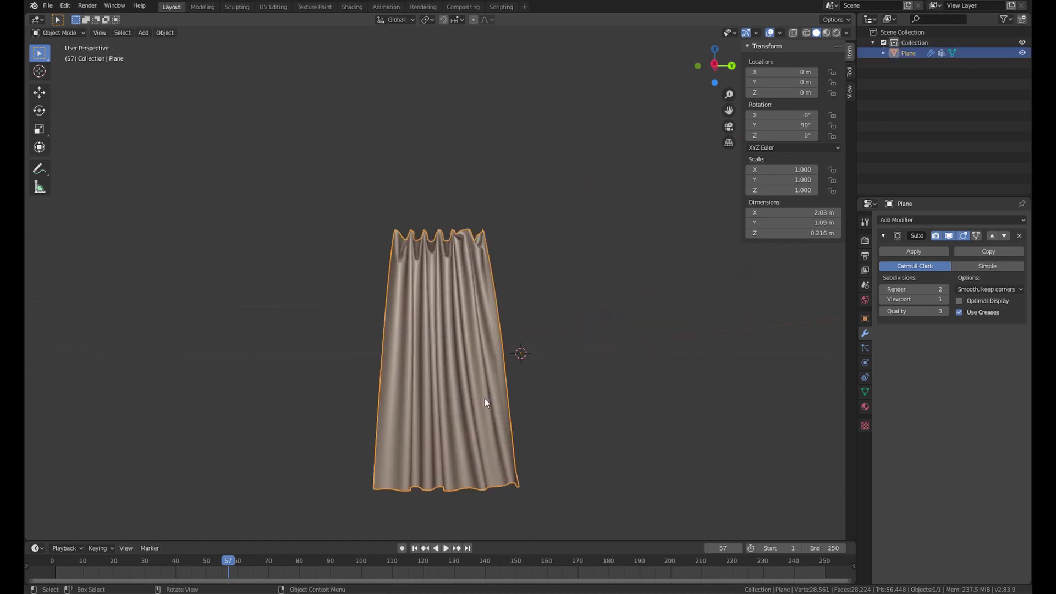
key("Tab")
Step: In Right Ortho view, scale the bottom edge loop along Y to about 0.79 with proportional falloff
key("KP_1")
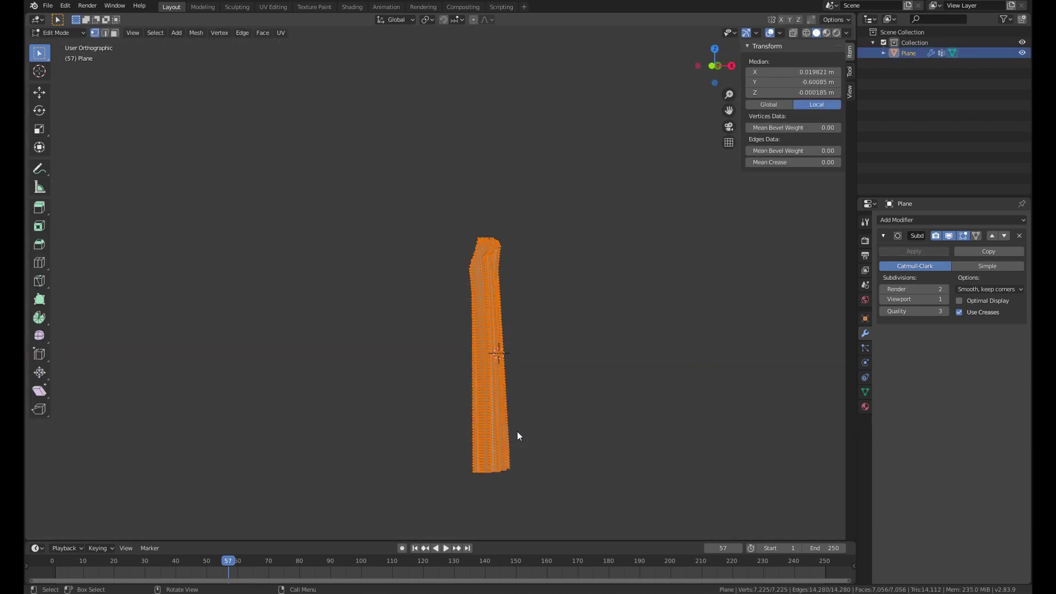
key("KP_3")
left_click(453, 471)
left_click(455, 472, "alt")
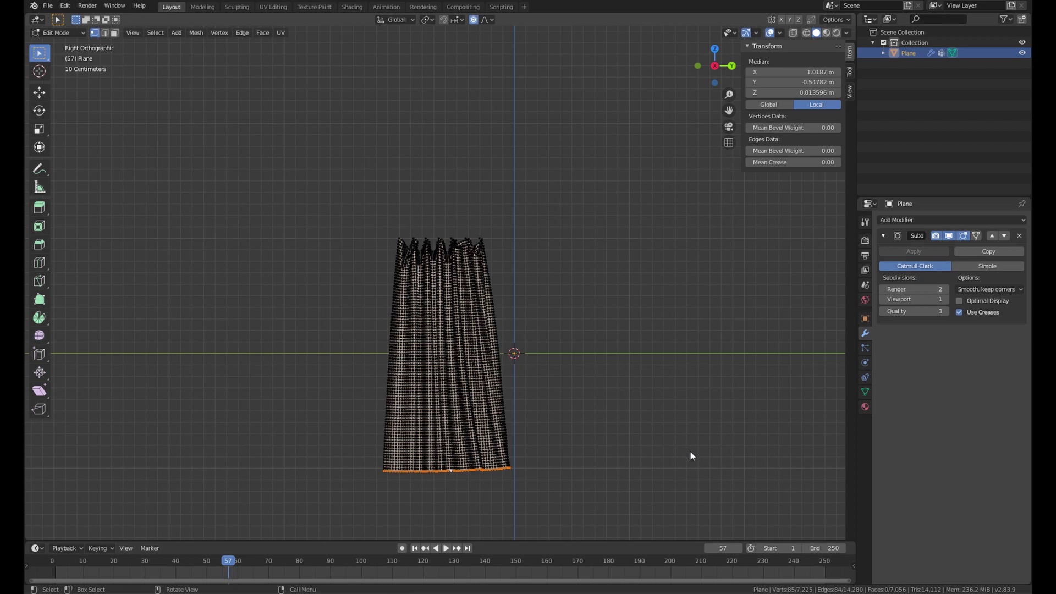
key("s")
key("y")
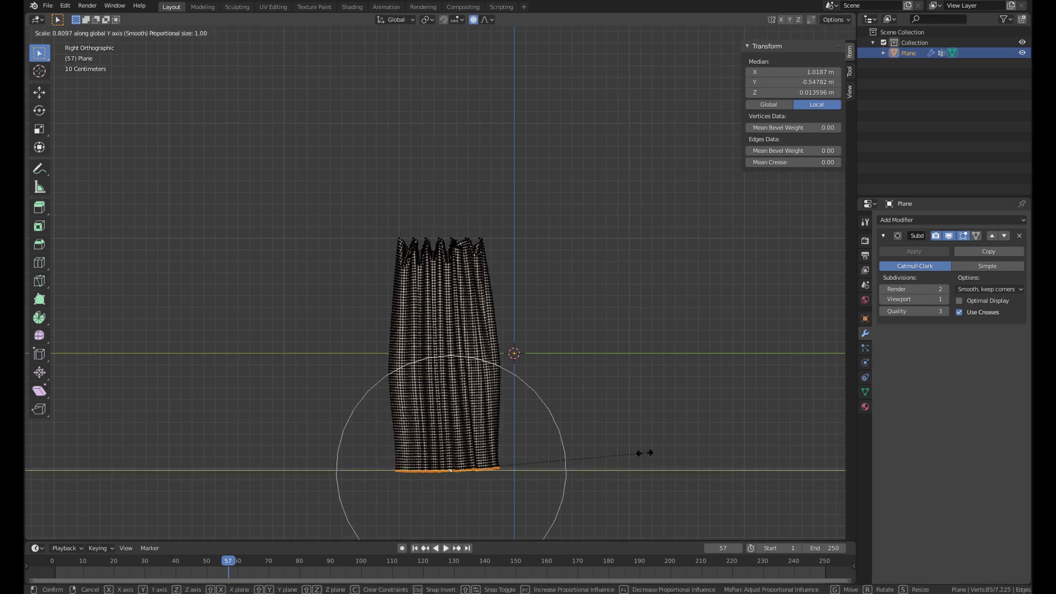
scroll(644, 453, "down", 9)
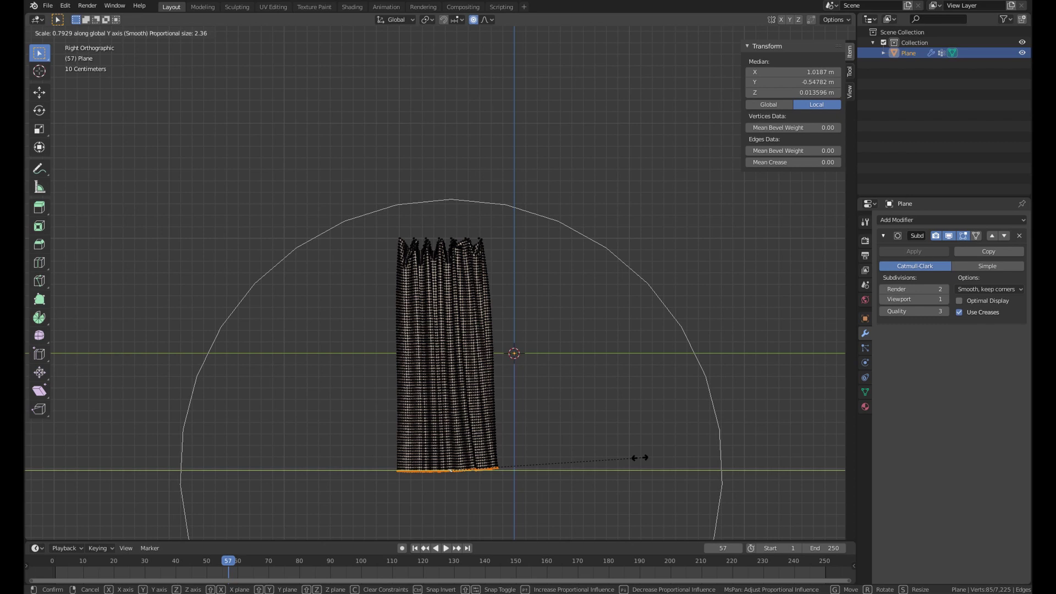
left_click(633, 458)
Step: Return to Object Mode and frame the narrowed curtain in a perspective view
key("Tab")
scroll(523, 465, "up", 3)
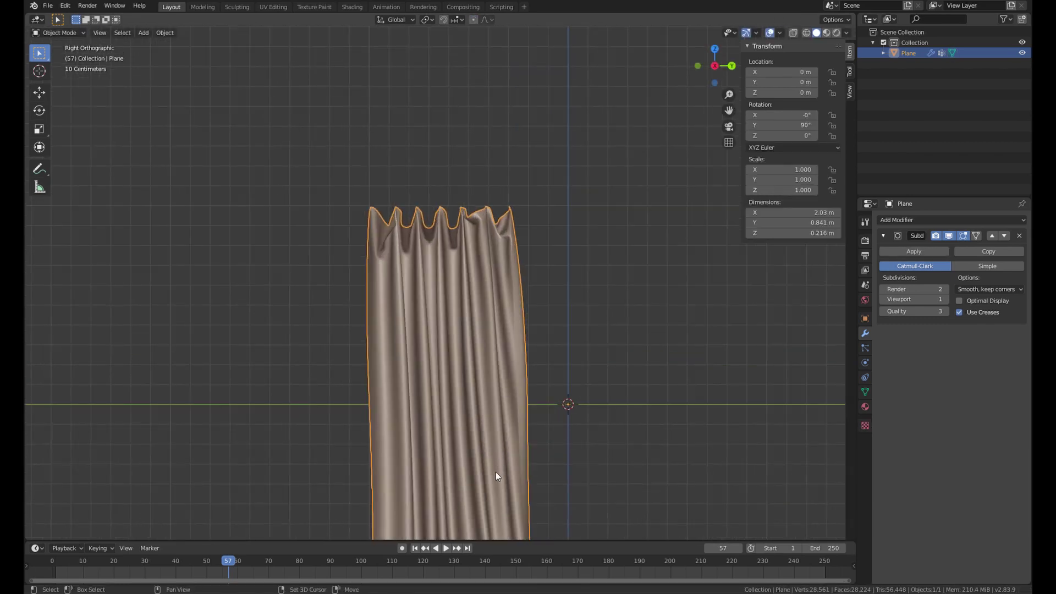
key("KP_Decimal")
scroll(434, 231, "up", 3)
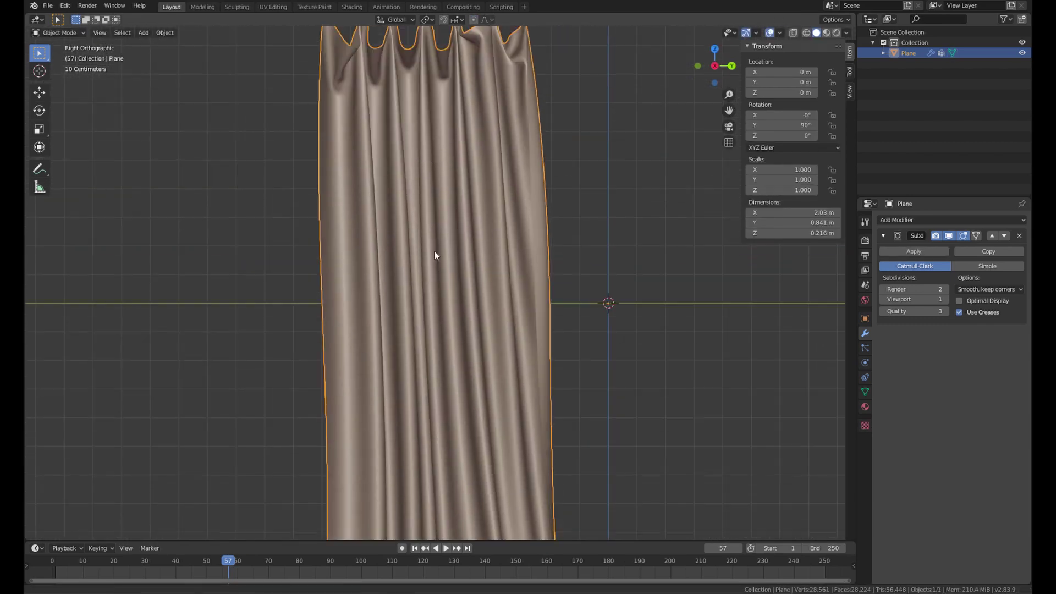
middle_click_drag(435, 256, 698, 299)
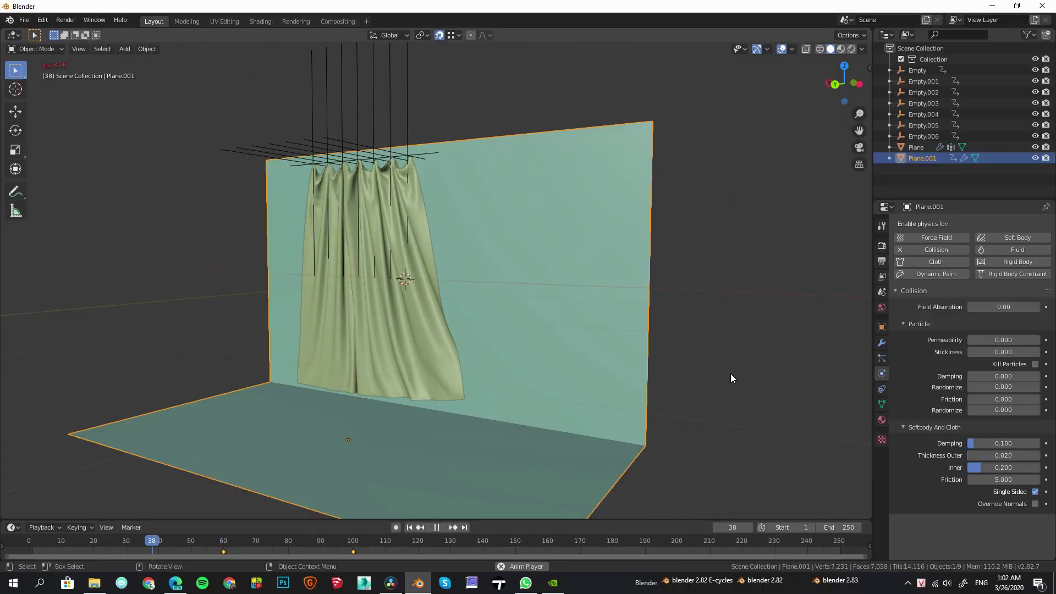
Step: Pan across the finished green-curtain scene, then show the level-1 subdivided curtain in Rendered shading
scroll(396, 462, "up", 3)
middle_click_drag(396, 462, 409, 442, "shift")
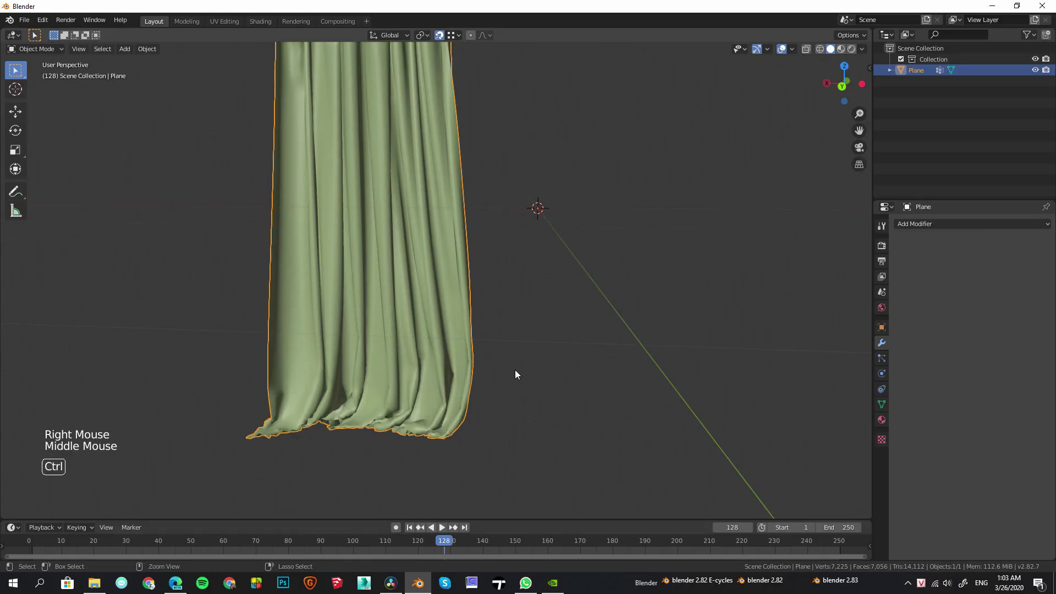
key("ctrl+1")
mouse_move(484, 386)
middle_mouse_down()
mouse_move(545, 370)
mouse_move(473, 293)
mouse_move(504, 324)
middle_mouse_up()
key("z")
key("z")
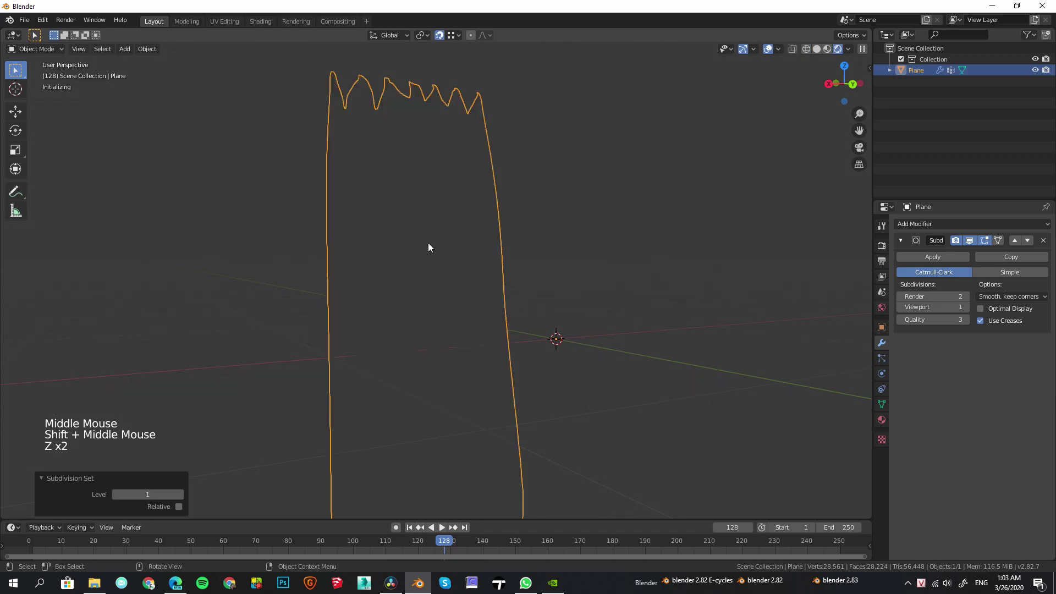